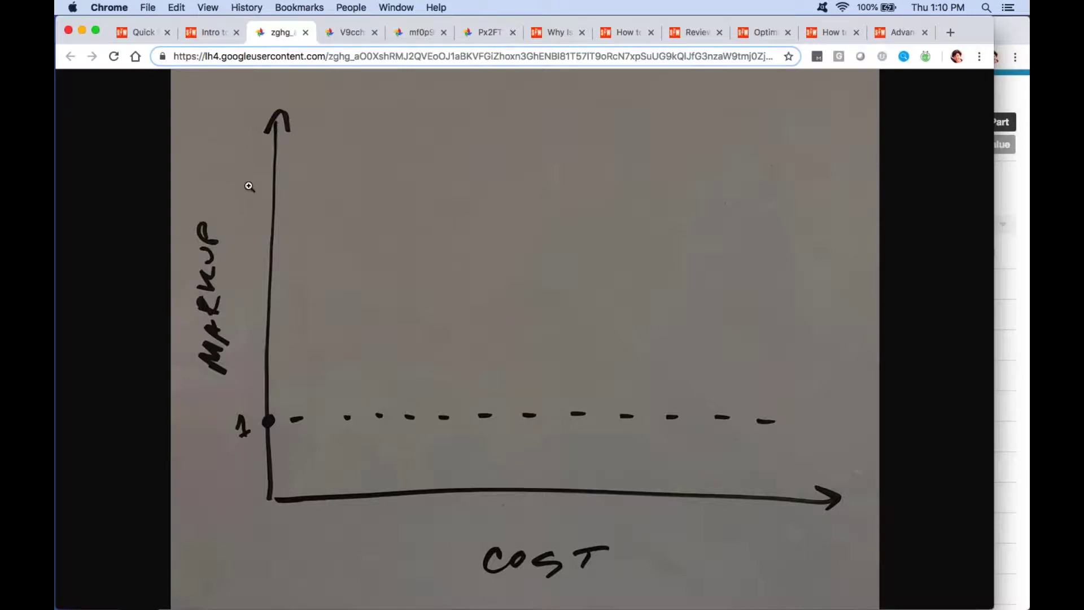
Examine the hand-drawn markup-versus-cost sketches showing the max and min points, the custom curve and the gross profit area.
left_click(348, 35)
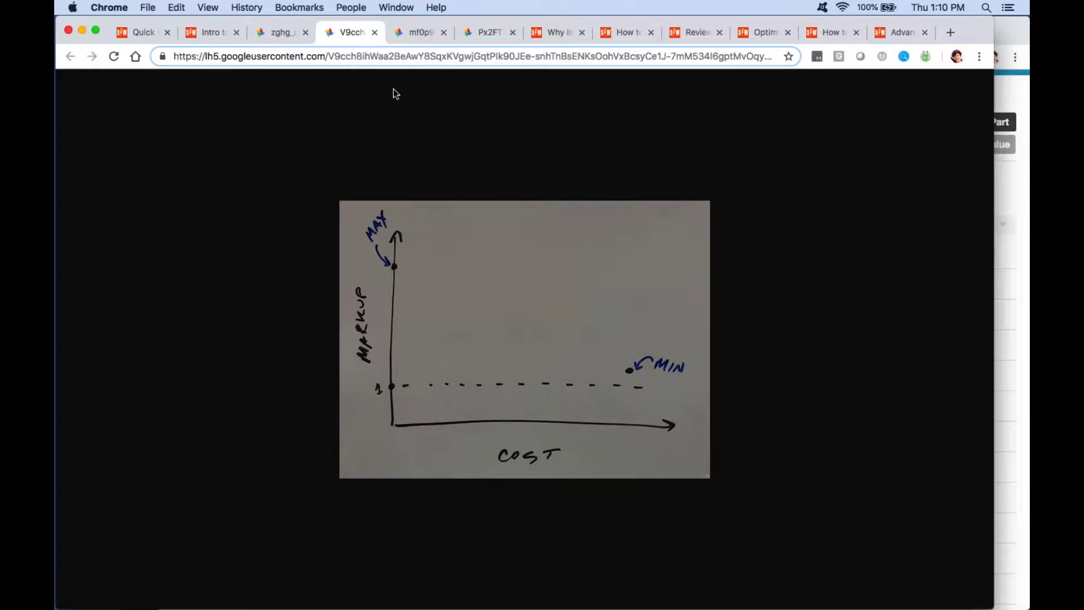
left_click(412, 37)
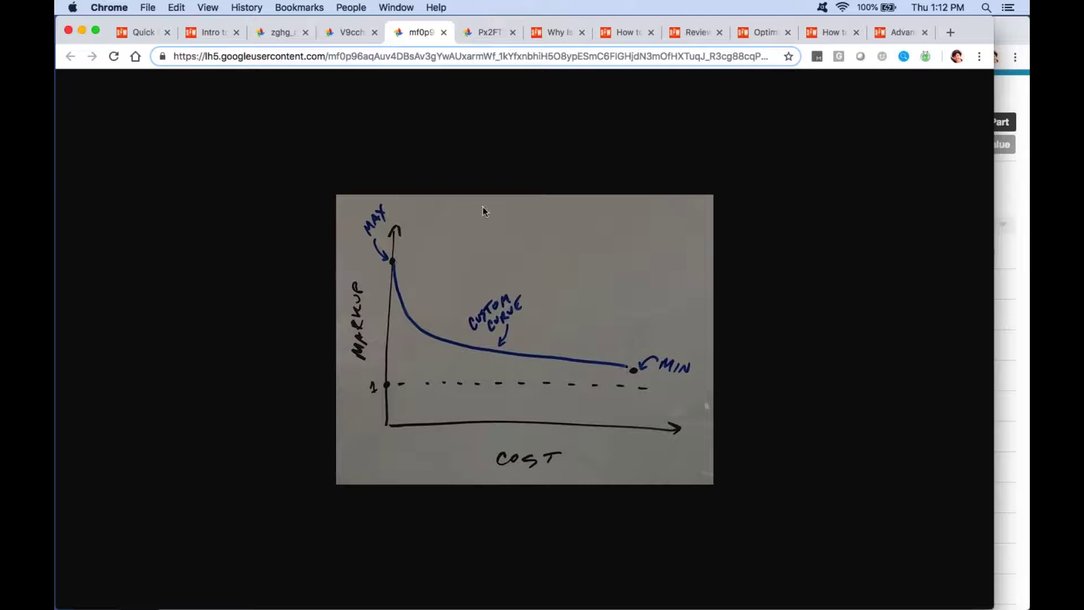
left_click(474, 32)
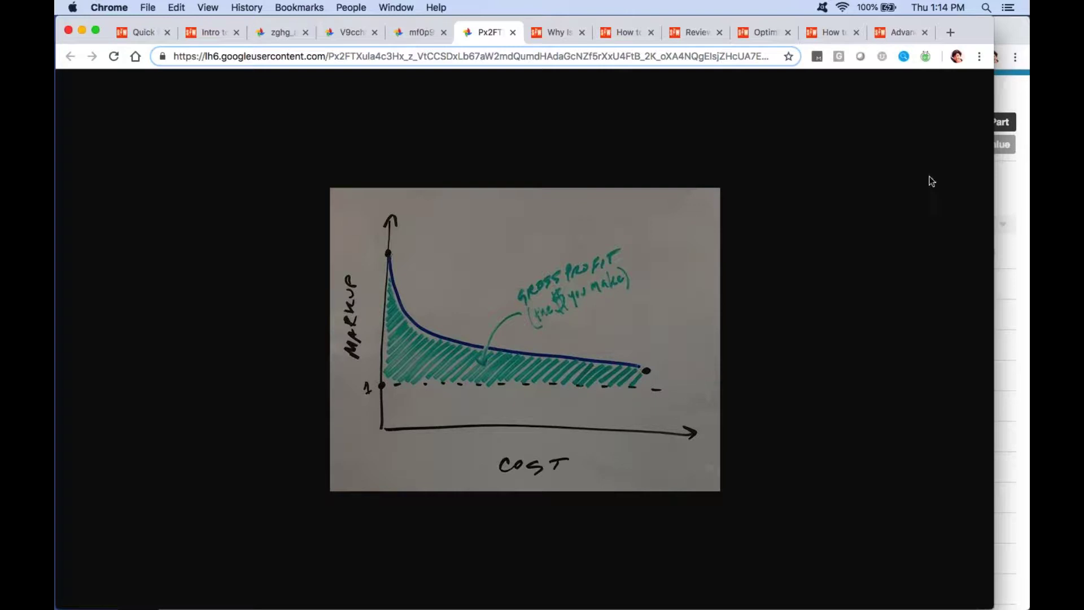
Switch to the Shop-Ware browser window and open the parts Optimizer settings of the Diesels R Us demo shop.
left_click(1010, 186)
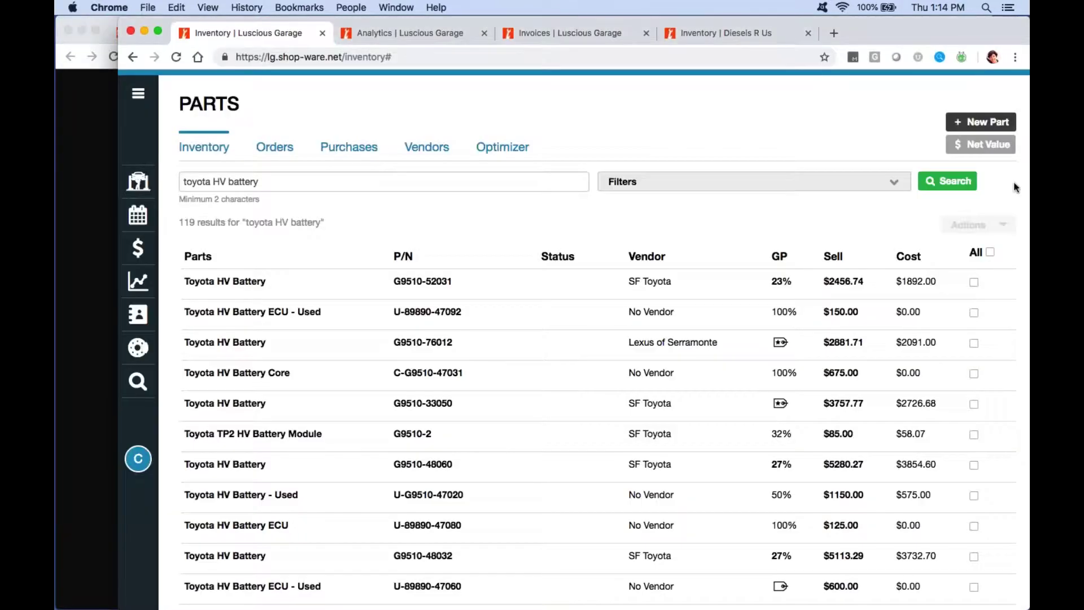
left_click_drag(268, 57, 341, 56)
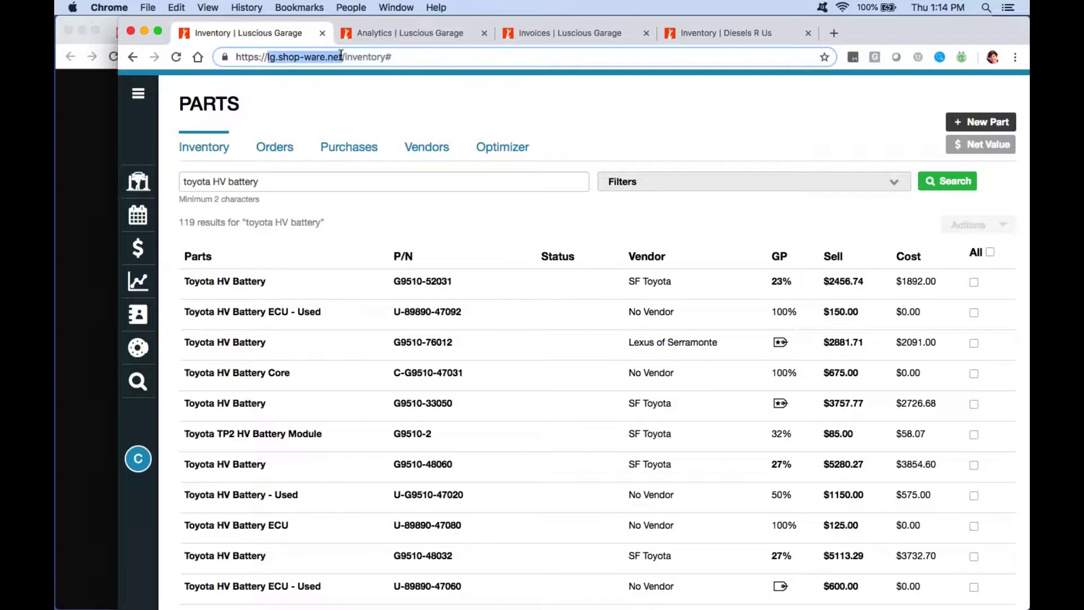
left_click(328, 104)
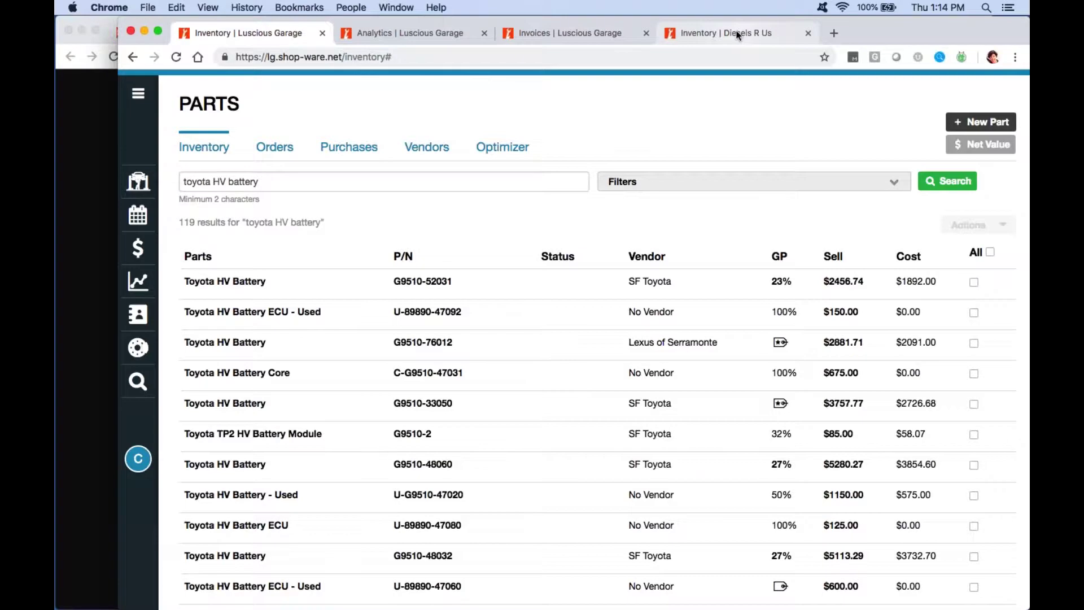
left_click(771, 32)
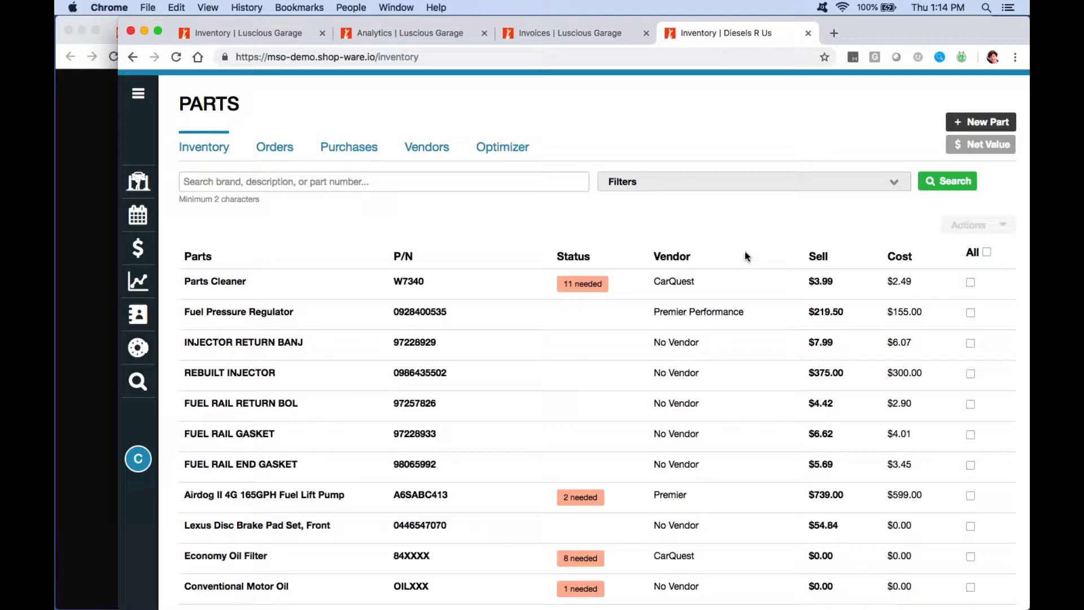
left_click(500, 151)
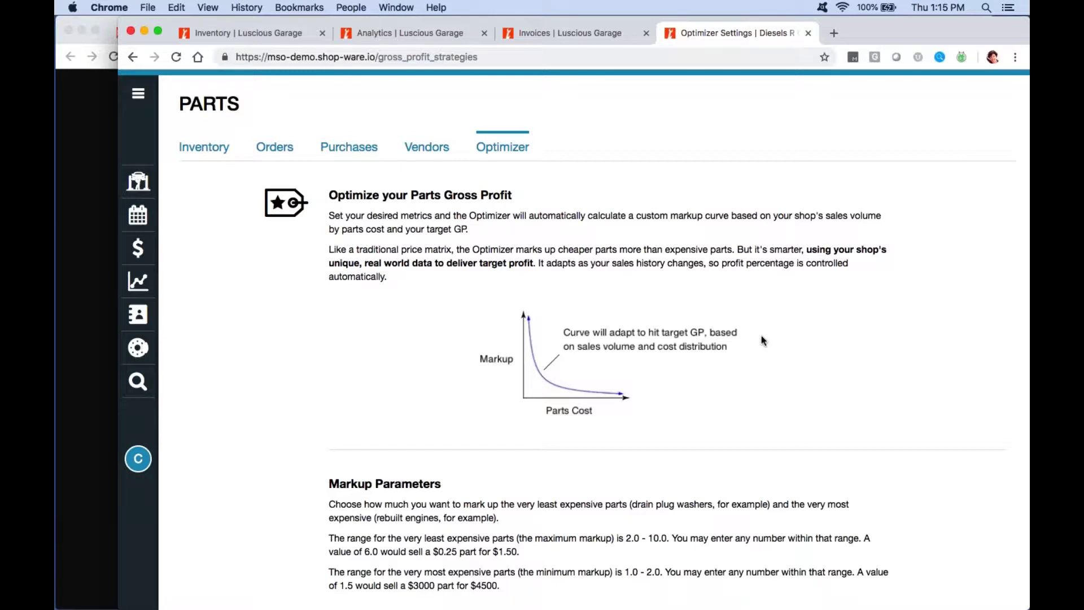
Set the max markup multiplier to 8 in the Optimizer's markup parameters and save it.
scroll(763, 341, "down", 1)
scroll(765, 340, "down", 1)
scroll(764, 342, "down", 5)
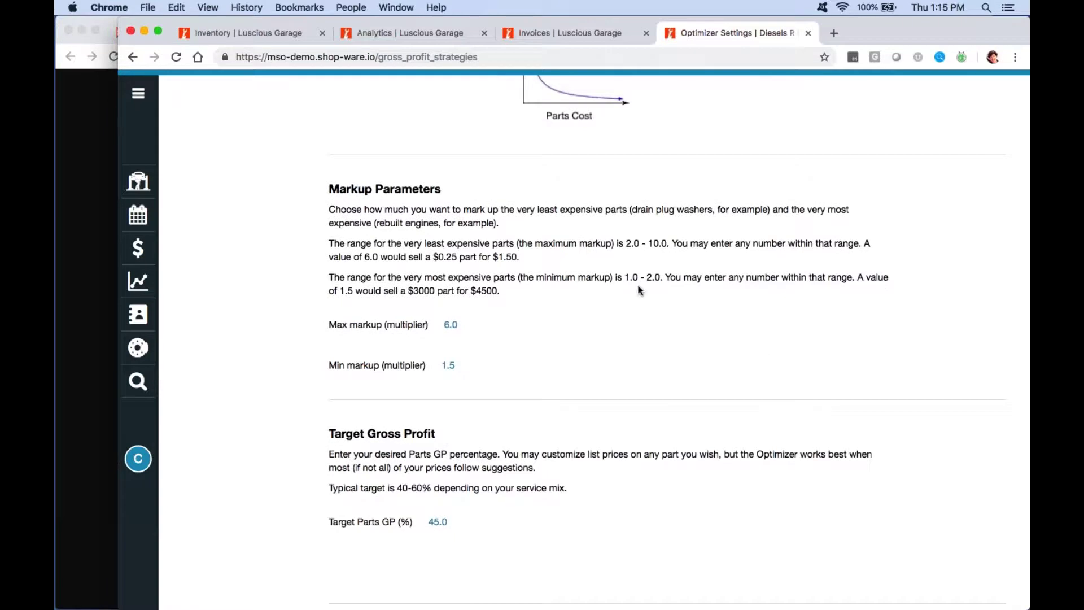
scroll(625, 289, "down", 2)
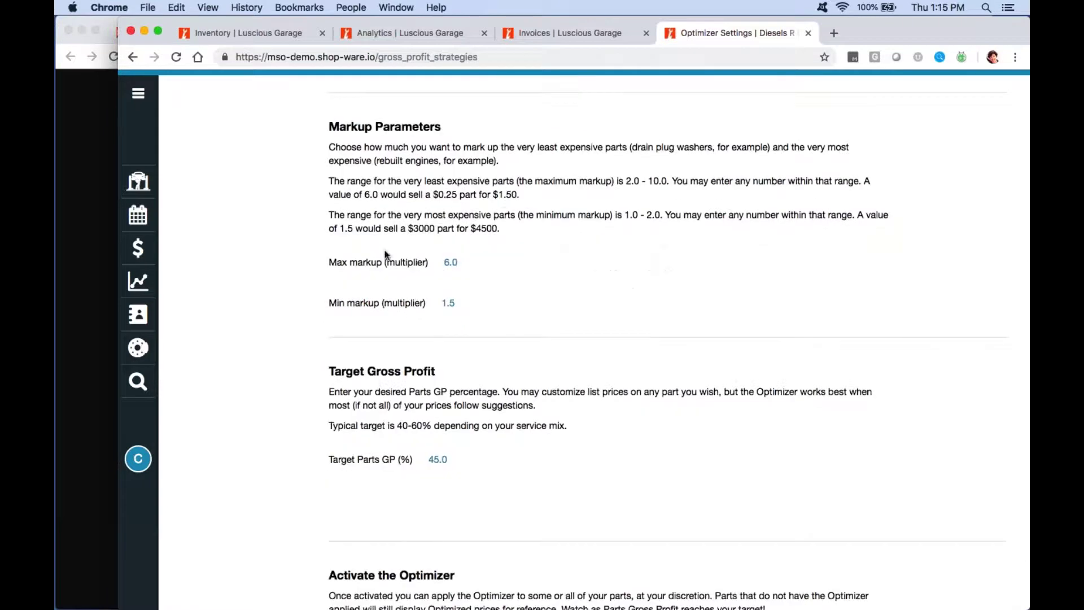
left_click(452, 264)
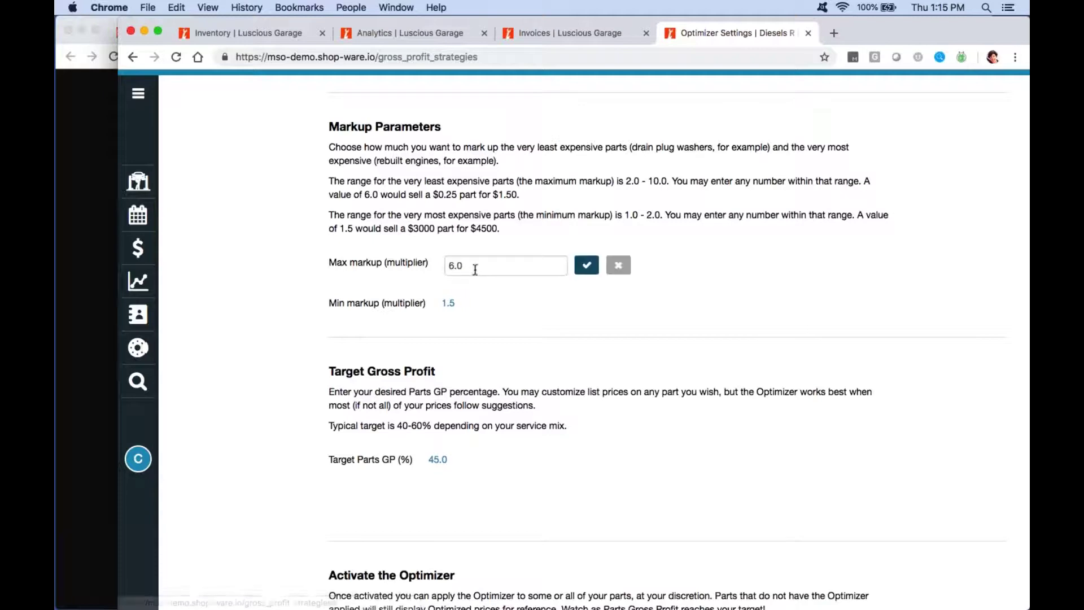
double_click(455, 266)
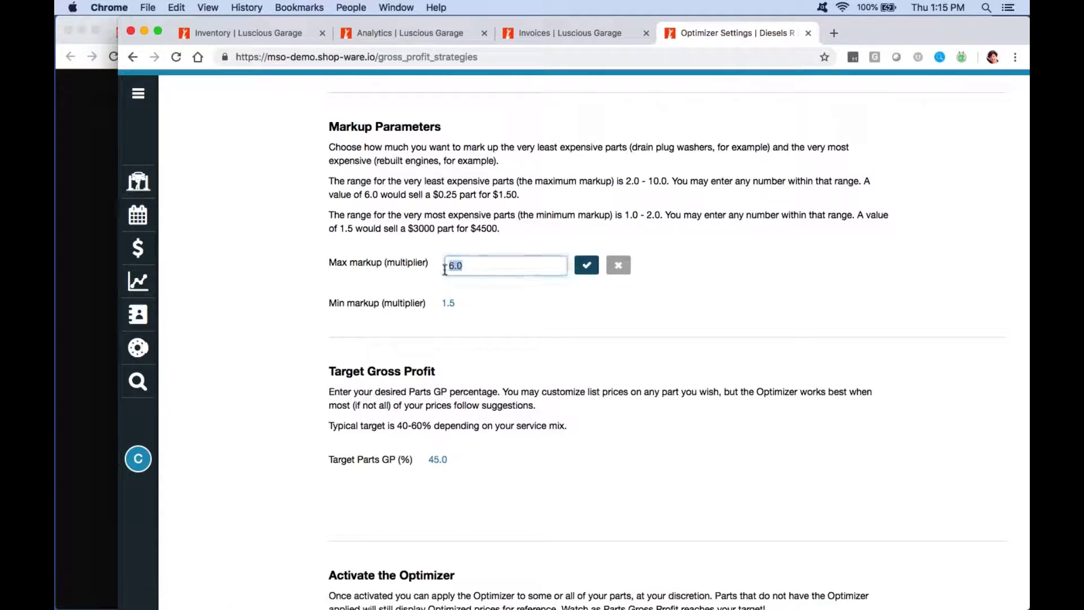
type("8")
left_click(584, 272)
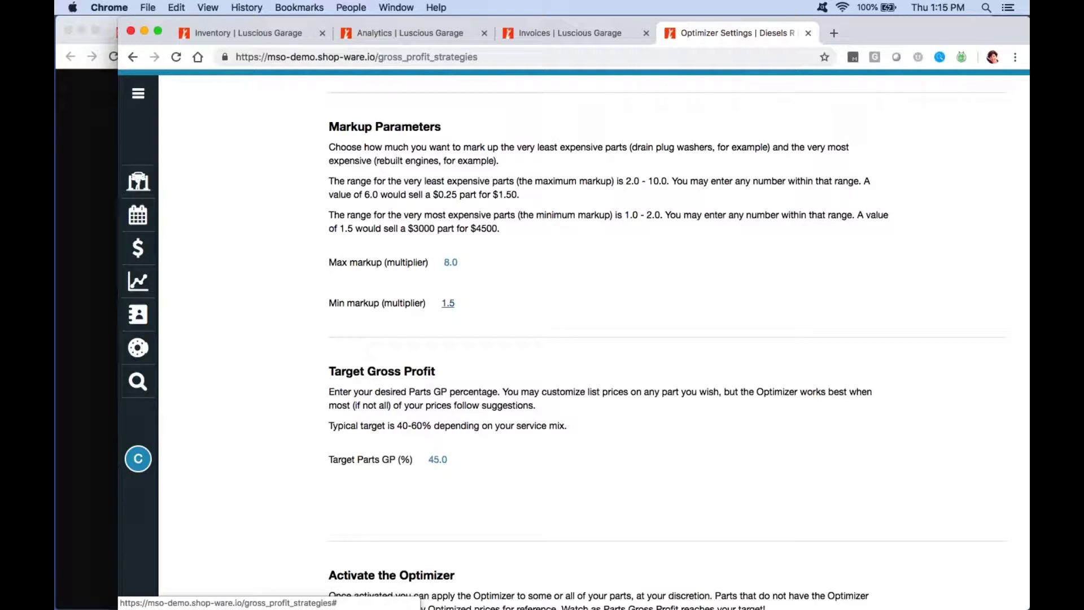
Set the min markup multiplier to 1.4 in the markup parameters and save it.
left_click(450, 304)
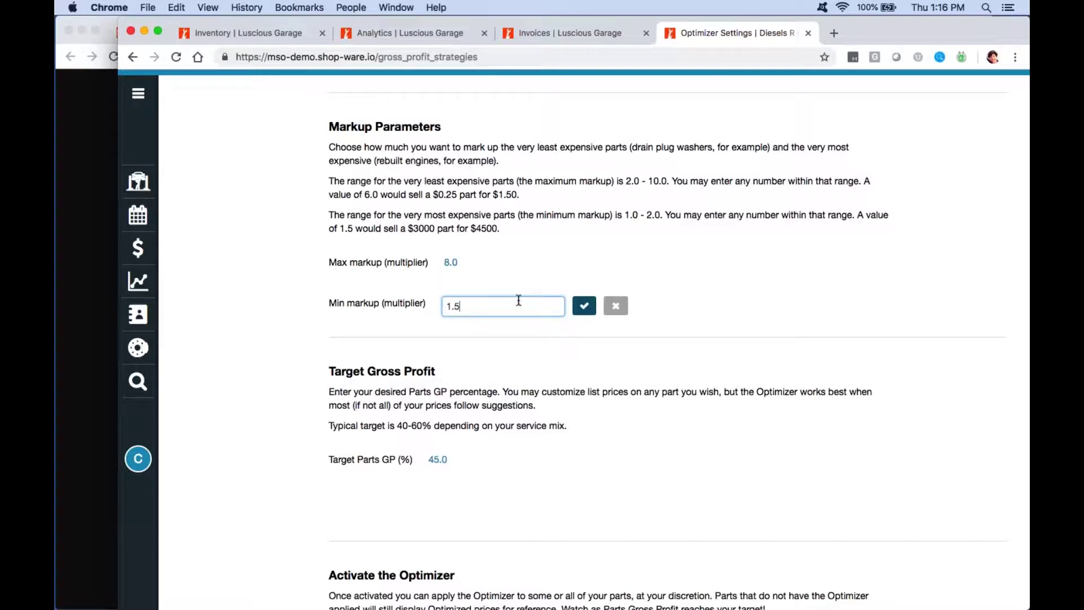
key("BackSpace")
type("4")
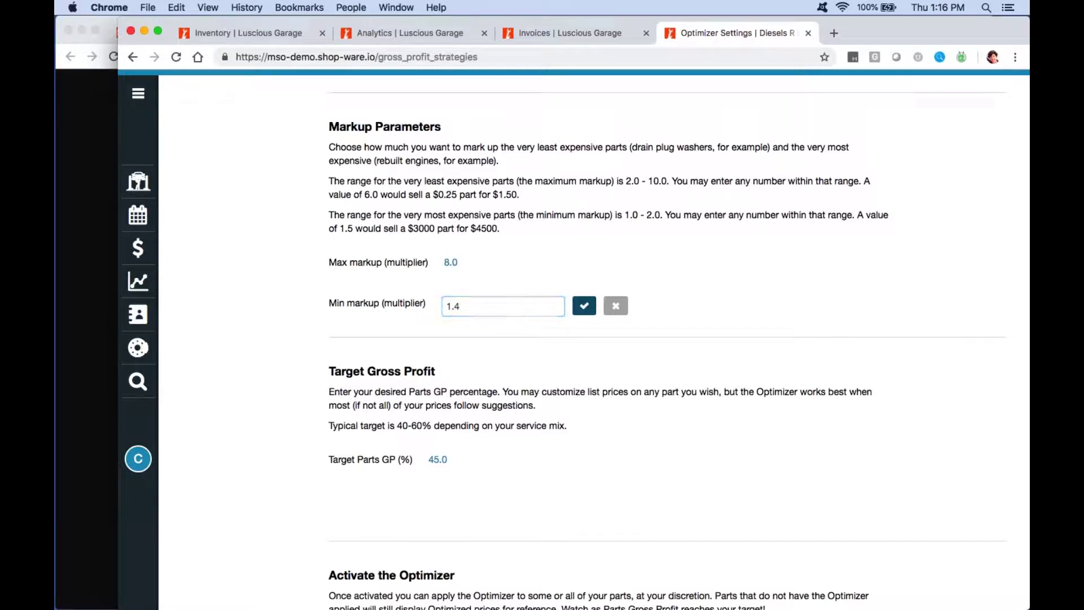
left_click(563, 323)
left_click(584, 305)
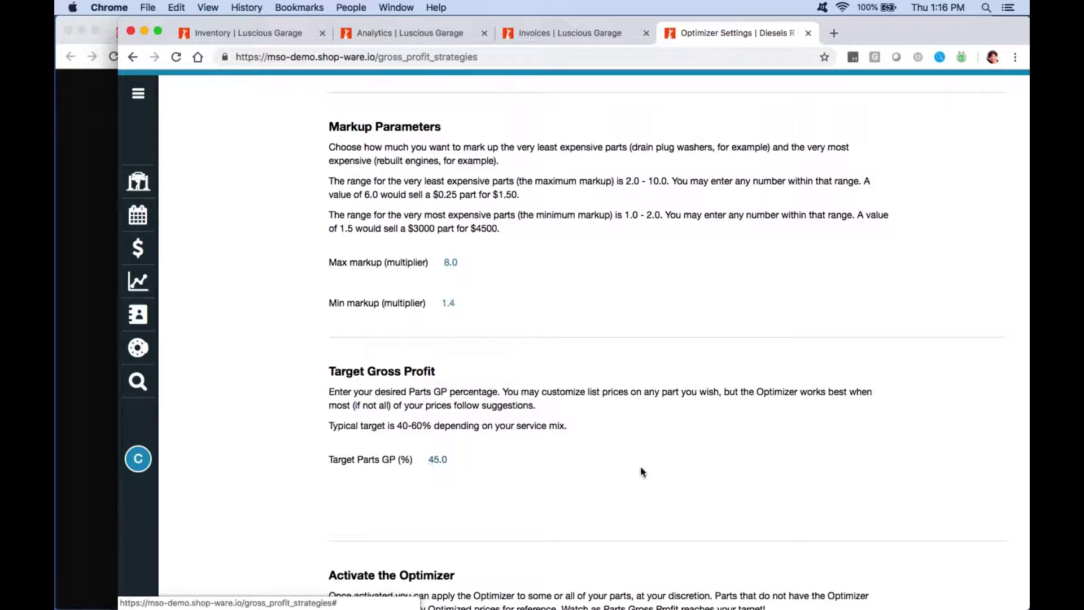
Set the target parts gross profit percentage to 60 and save it.
scroll(644, 465, "down", 1)
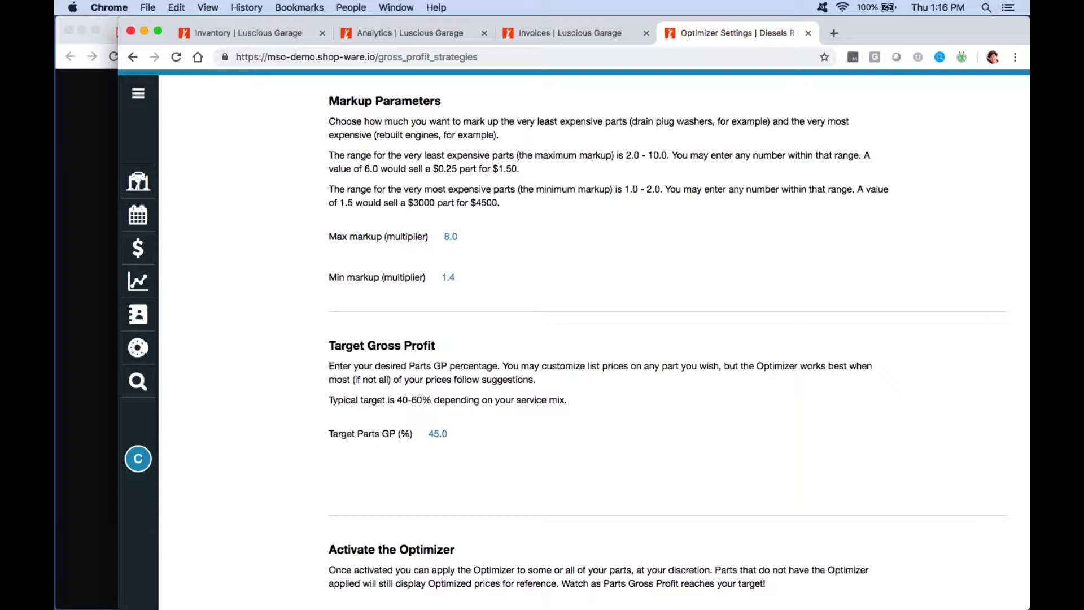
left_click(439, 441)
left_click_drag(451, 437, 421, 438)
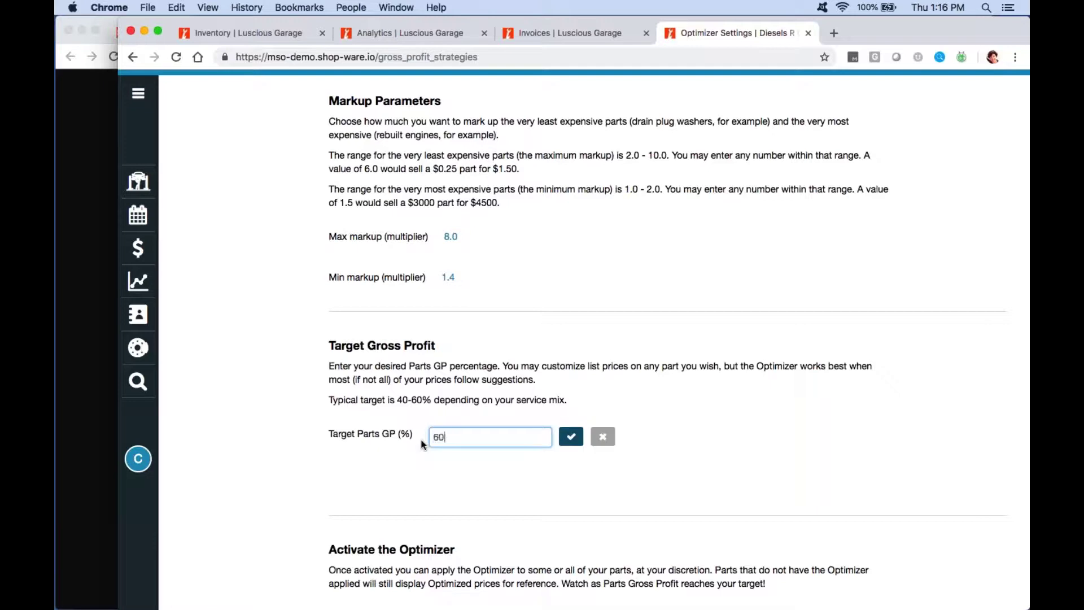
left_click(571, 436)
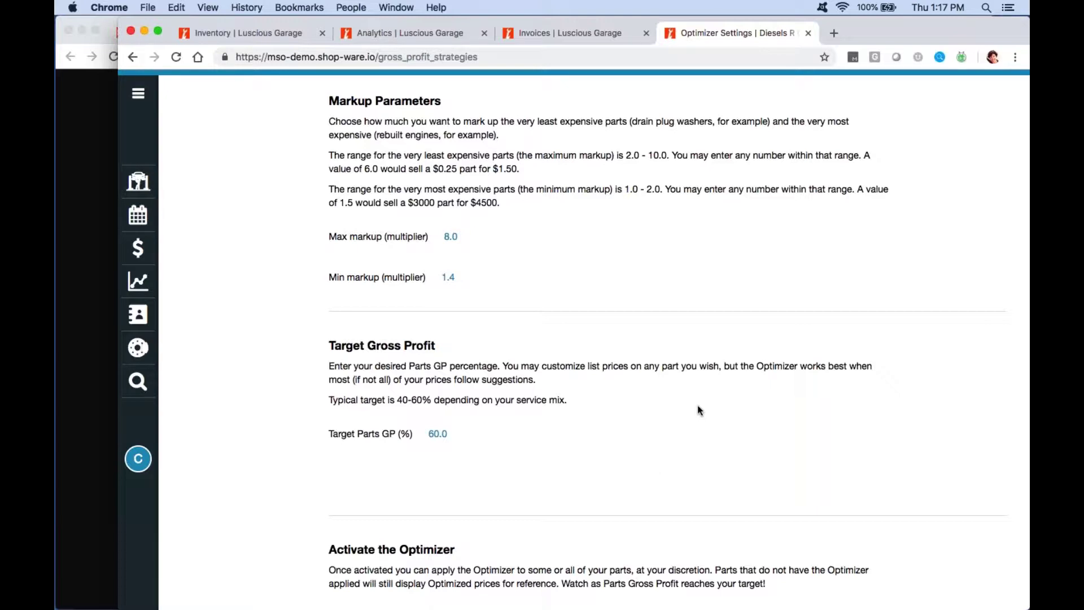
Start the Optimizer with the option to leave parts alone and apply it manually.
scroll(721, 411, "down", 3)
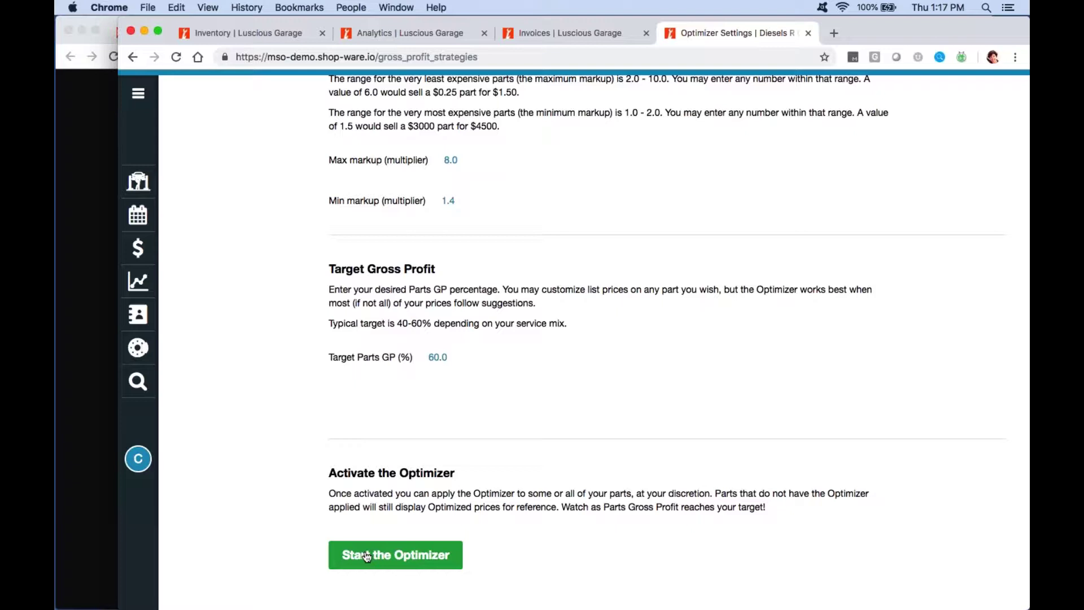
left_click(392, 554)
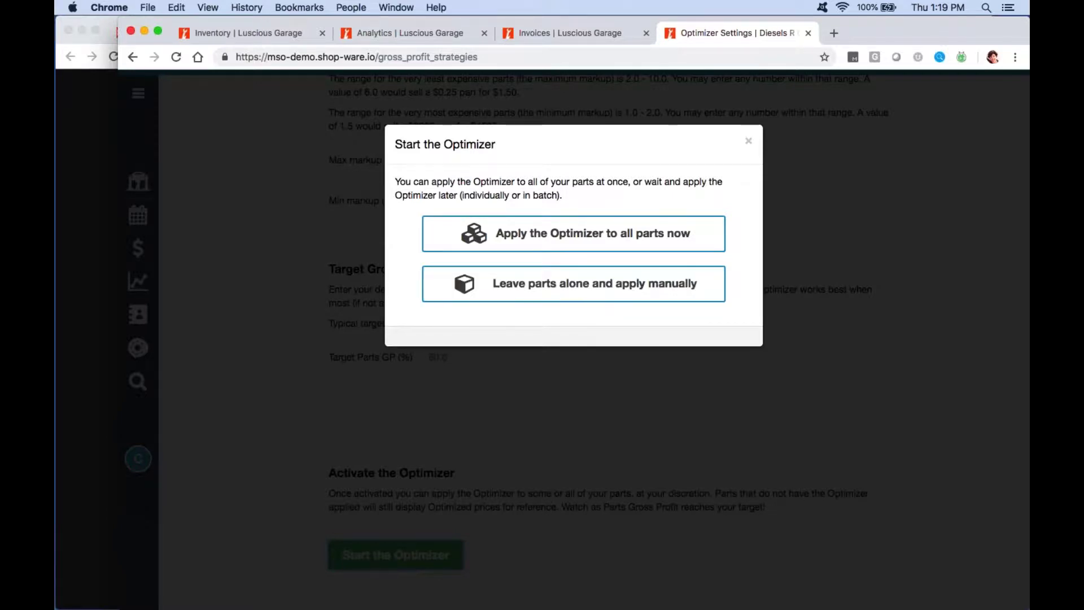
left_click(590, 280)
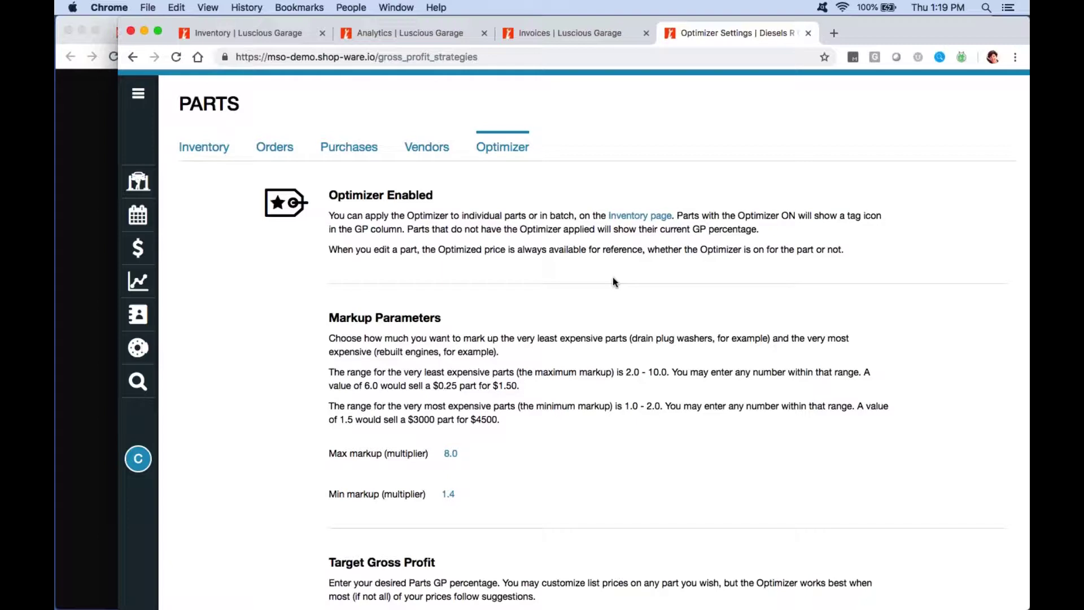
Review the Optimizer page after activation, from the enabled notice through markup parameters and target gross profit to the GP exception groups.
left_click_drag(329, 193, 450, 203)
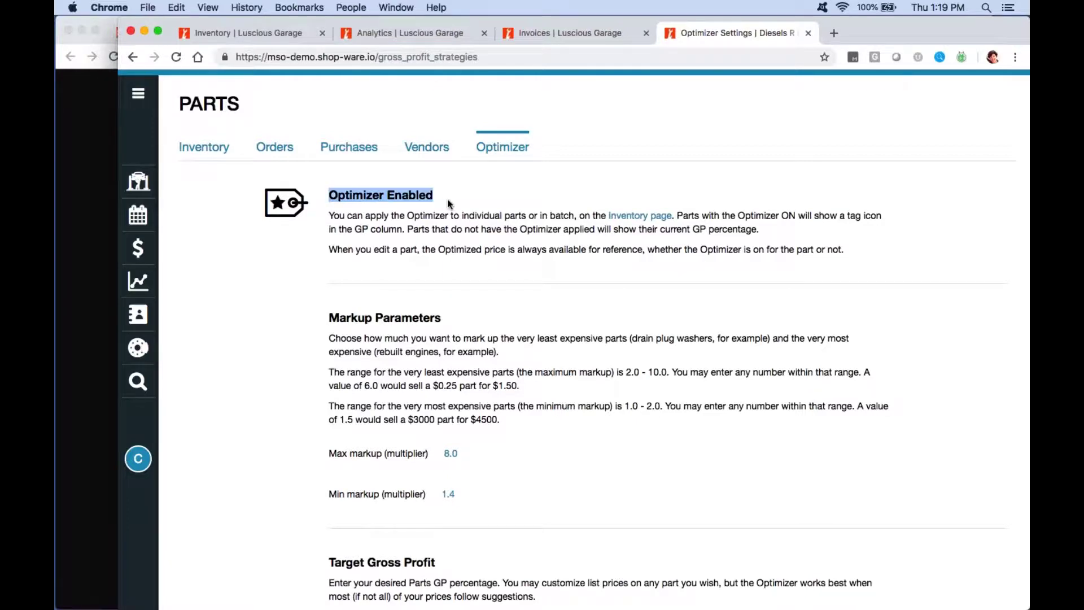
left_click(473, 213)
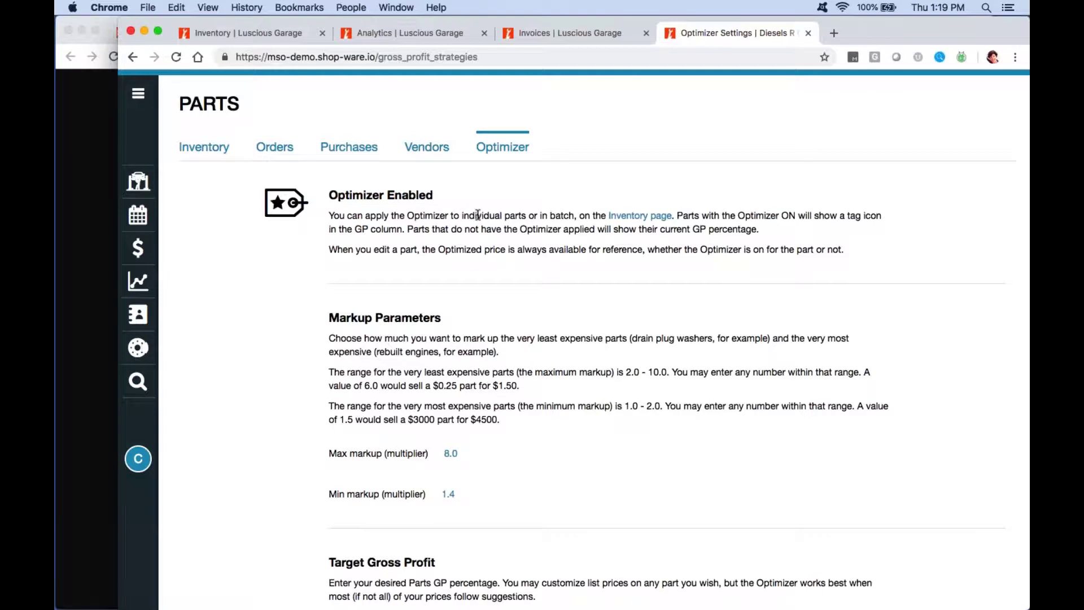
scroll(478, 214, "down", 2)
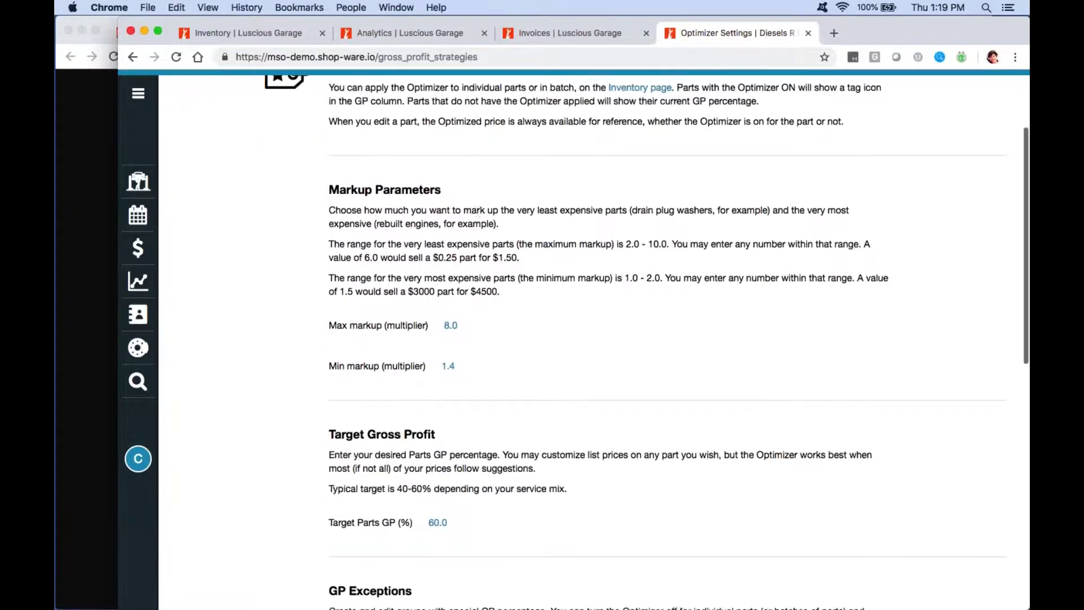
scroll(477, 213, "down", 5)
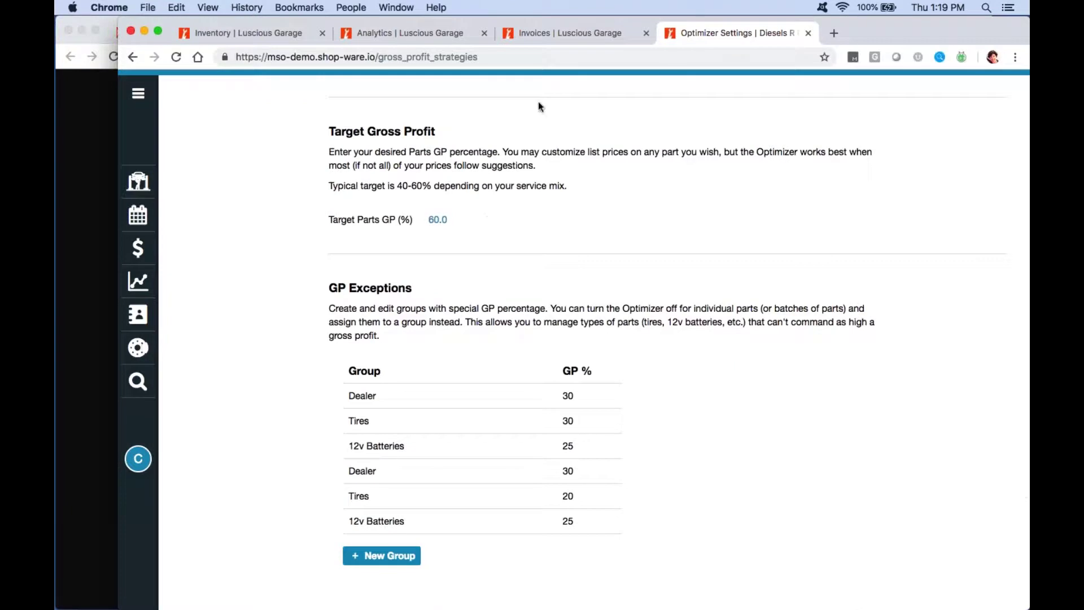
scroll(415, 186, "up", 6)
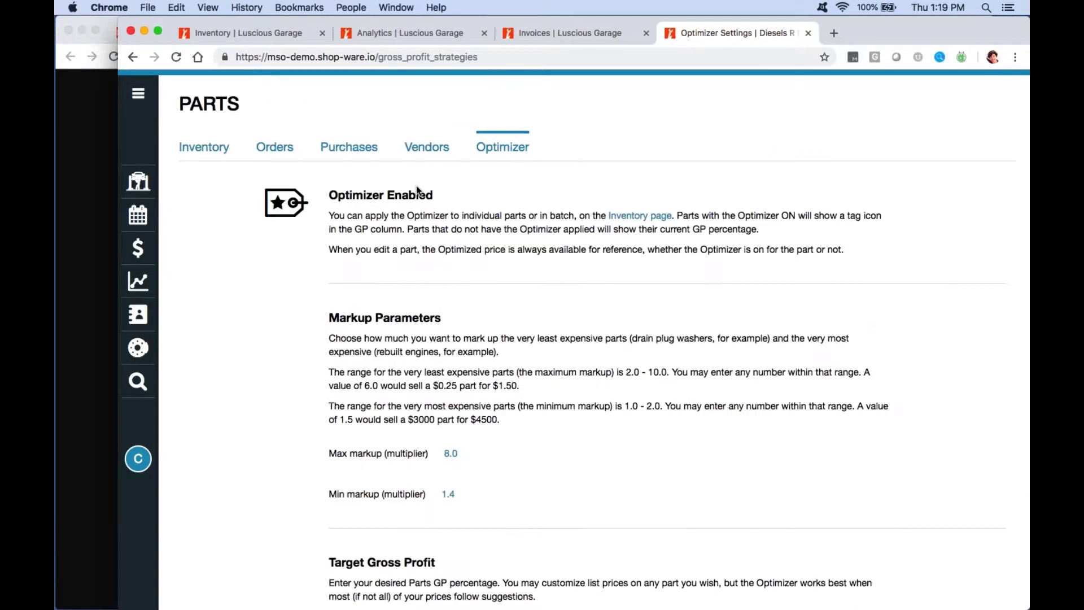
left_click(490, 144)
scroll(566, 208, "down", 1)
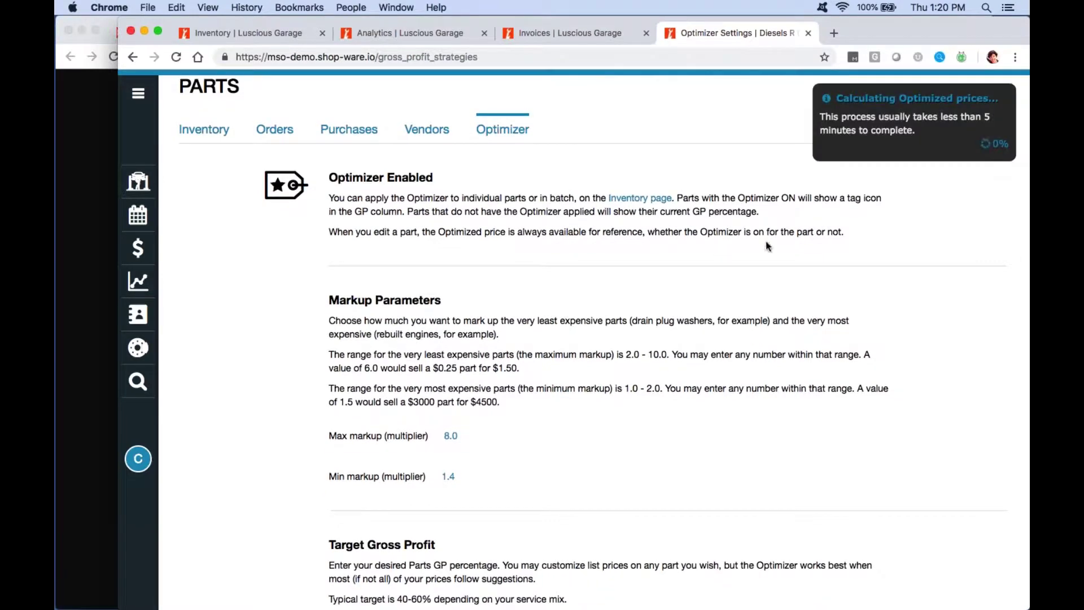
scroll(649, 255, "down", 3)
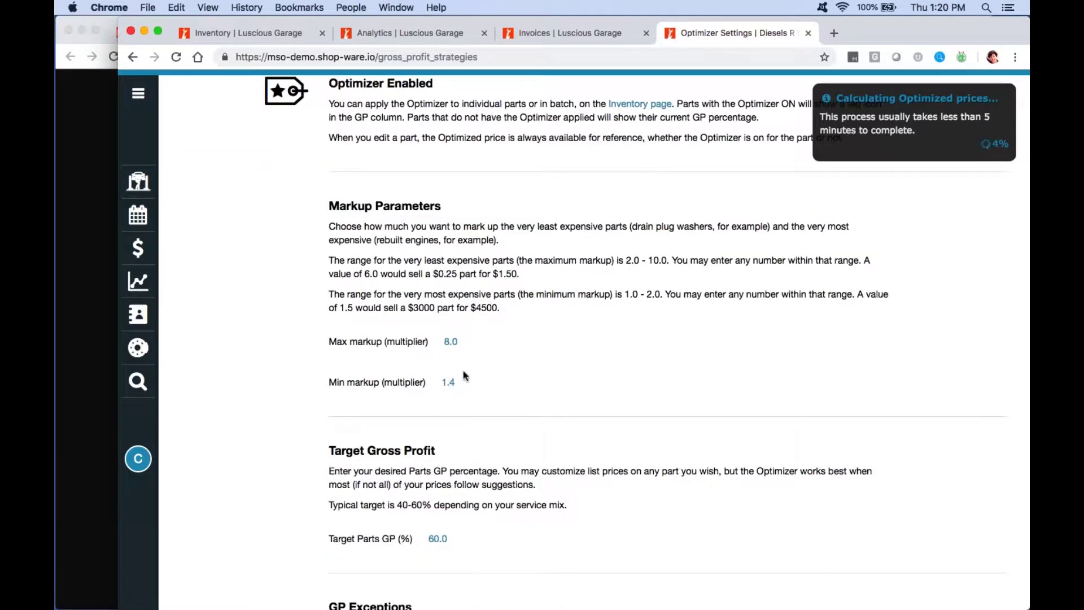
scroll(464, 375, "down", 1)
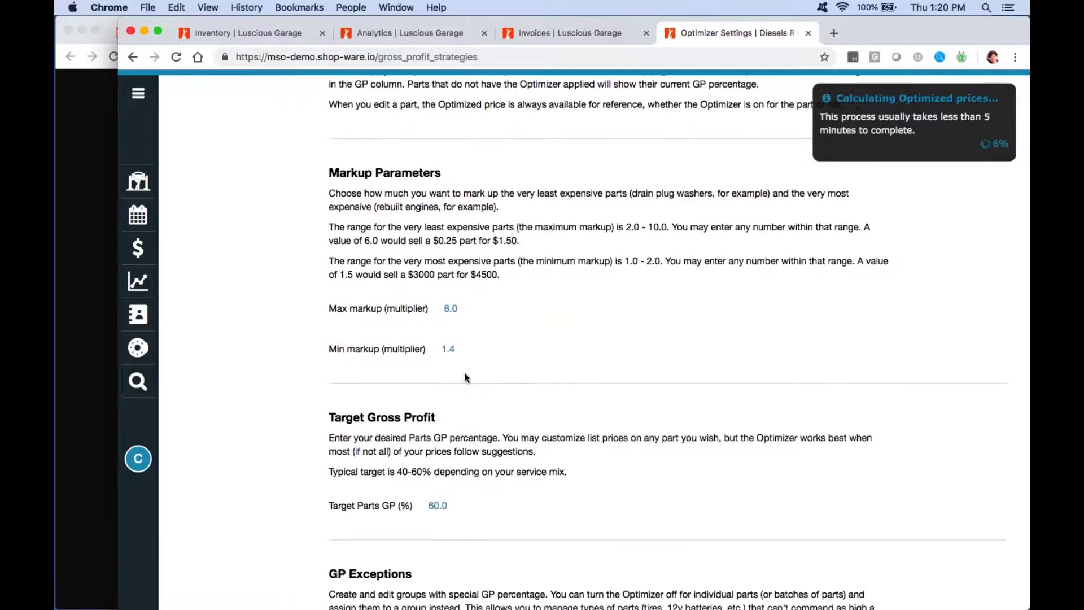
scroll(464, 374, "down", 1)
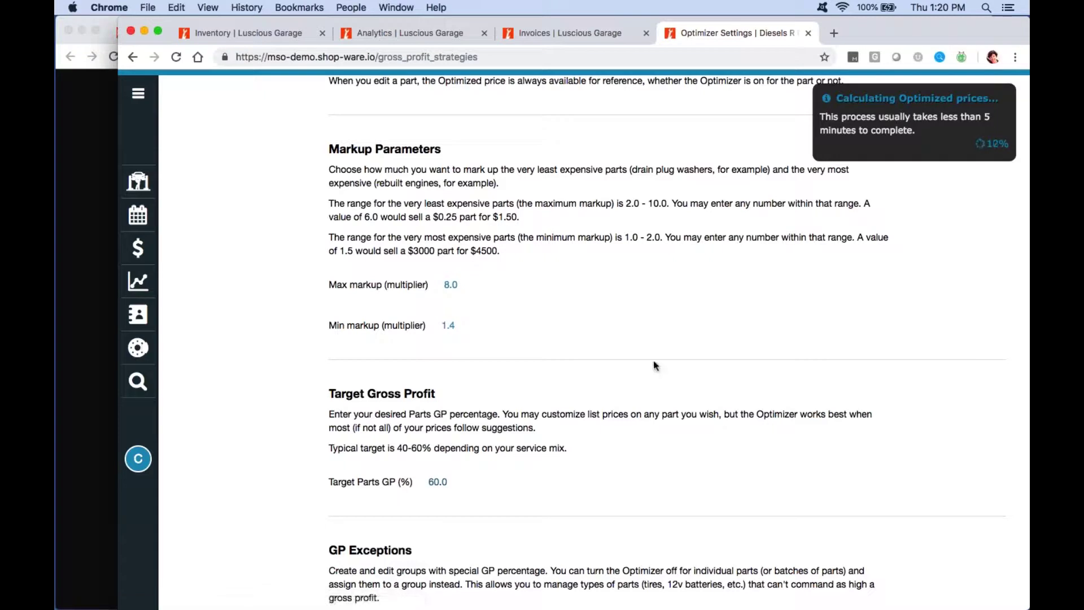
scroll(660, 365, "down", 1)
scroll(659, 364, "down", 5)
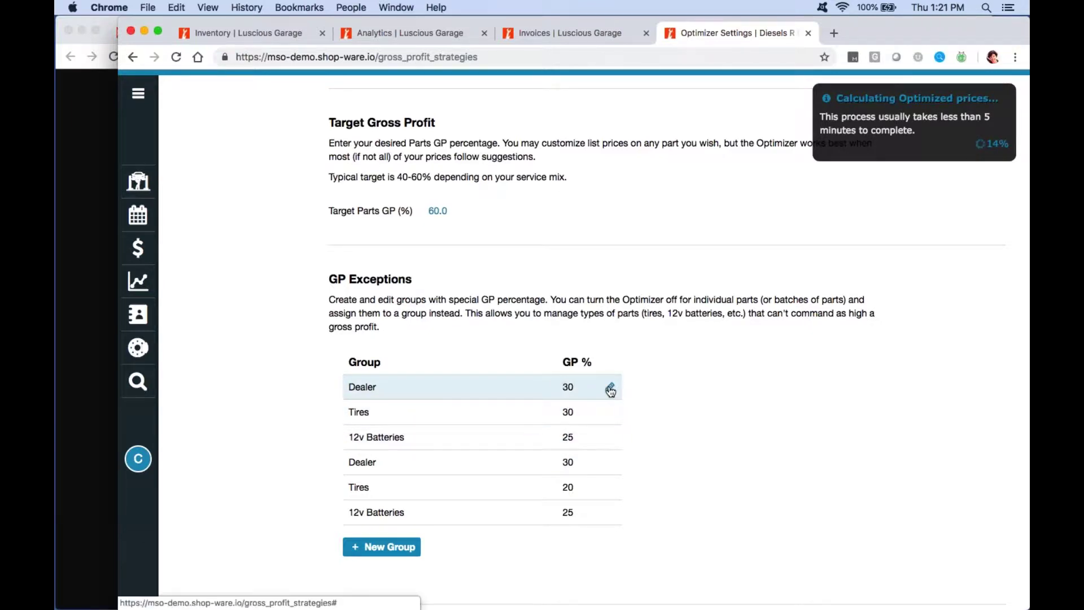
View the edit form of the first Dealer GP exception group, close it without changes, and look at the Prefer Optimized Prices option.
left_click(610, 390)
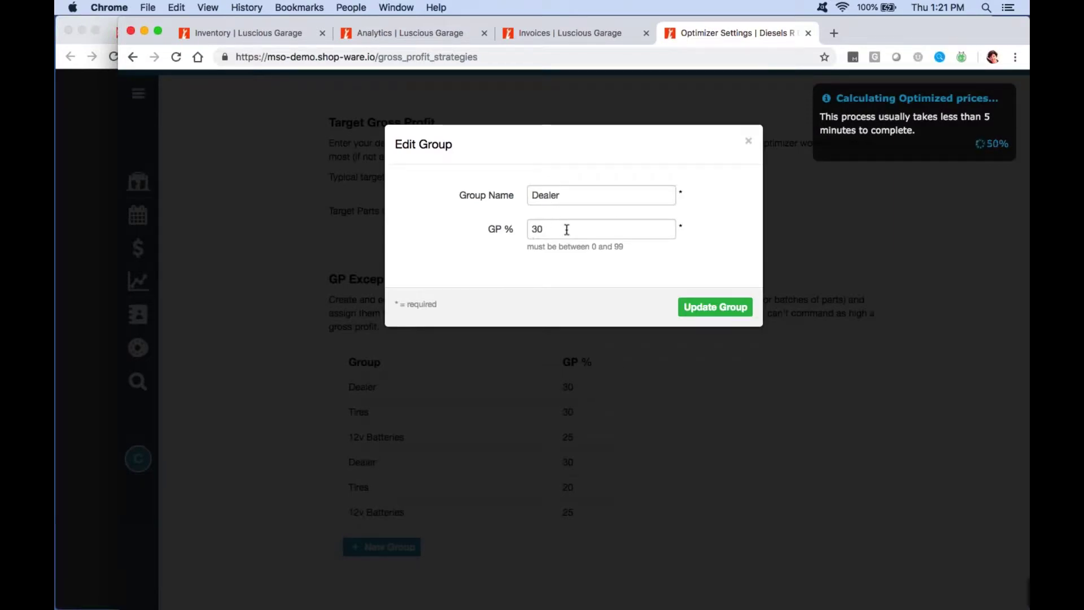
left_click(677, 469)
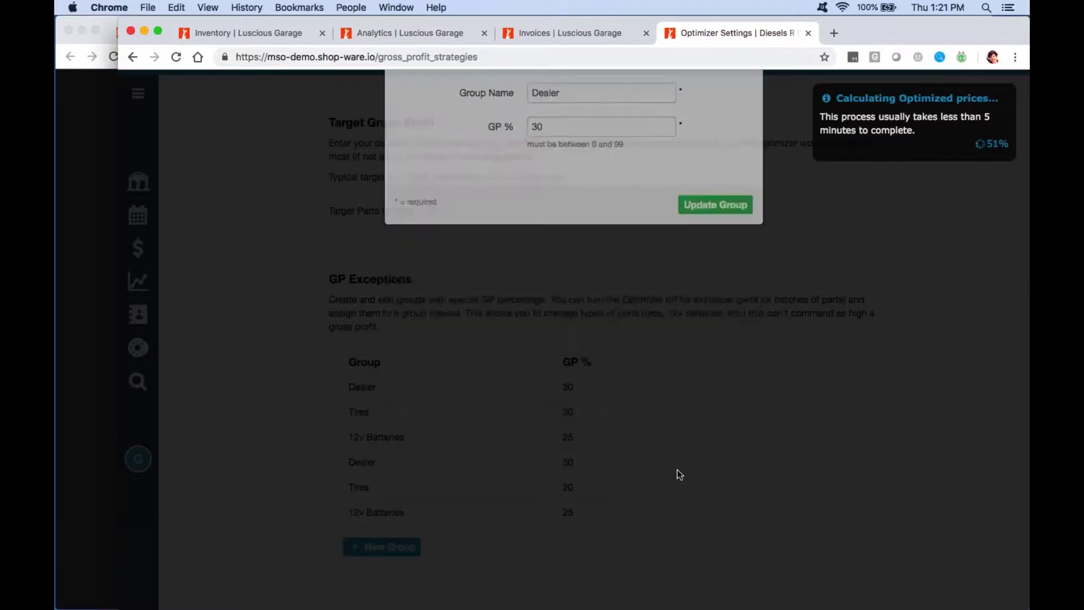
scroll(686, 442, "down", 5)
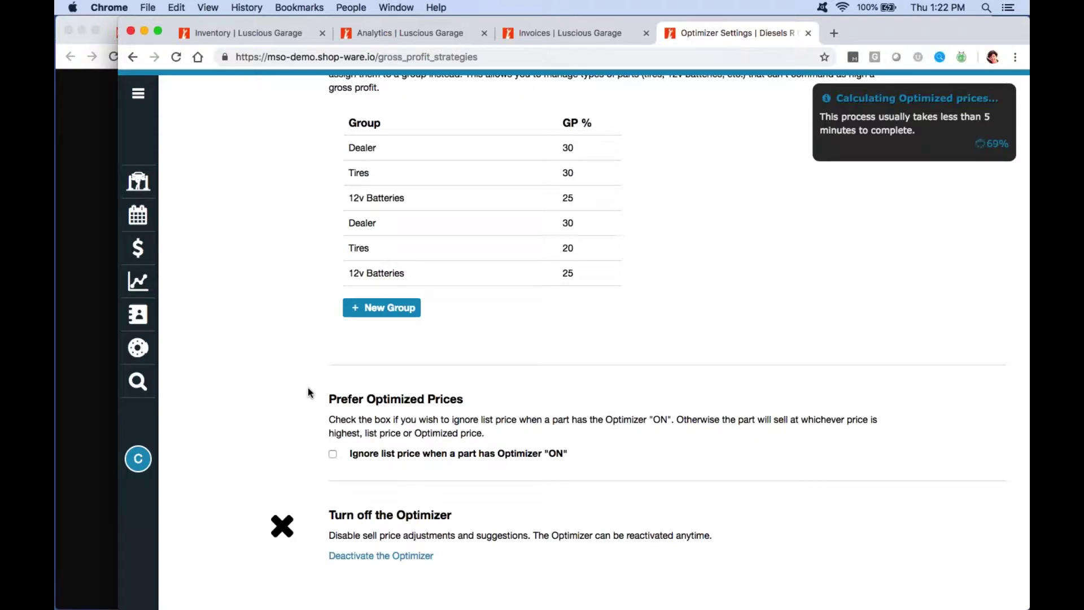
Enable ignoring list price for parts with the Optimizer on, then view the Optimizer deactivation prompt and cancel it.
left_click(333, 455)
left_click(408, 558)
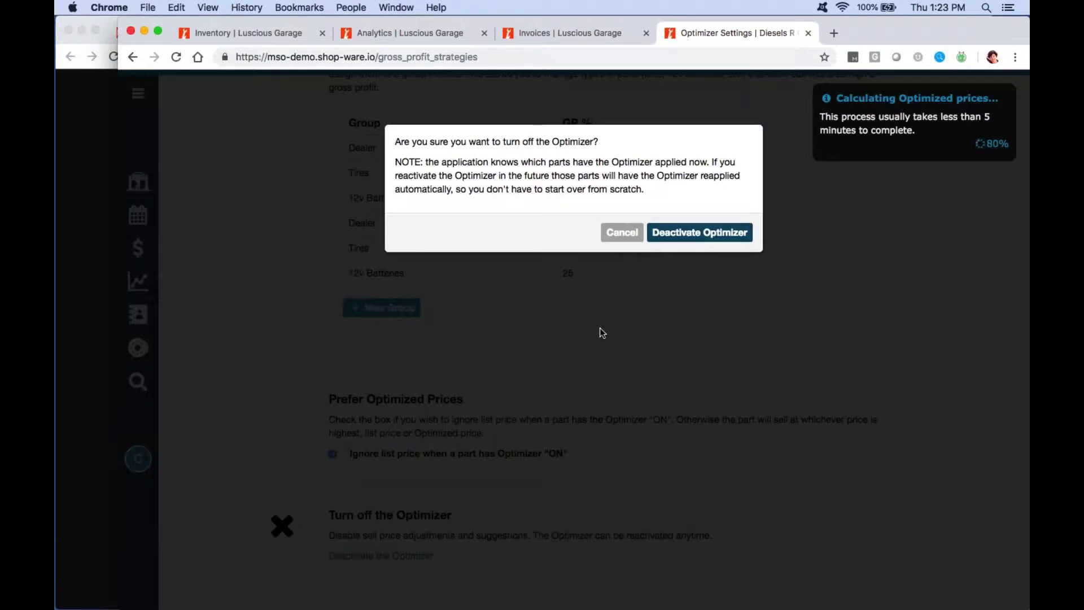
left_click(621, 233)
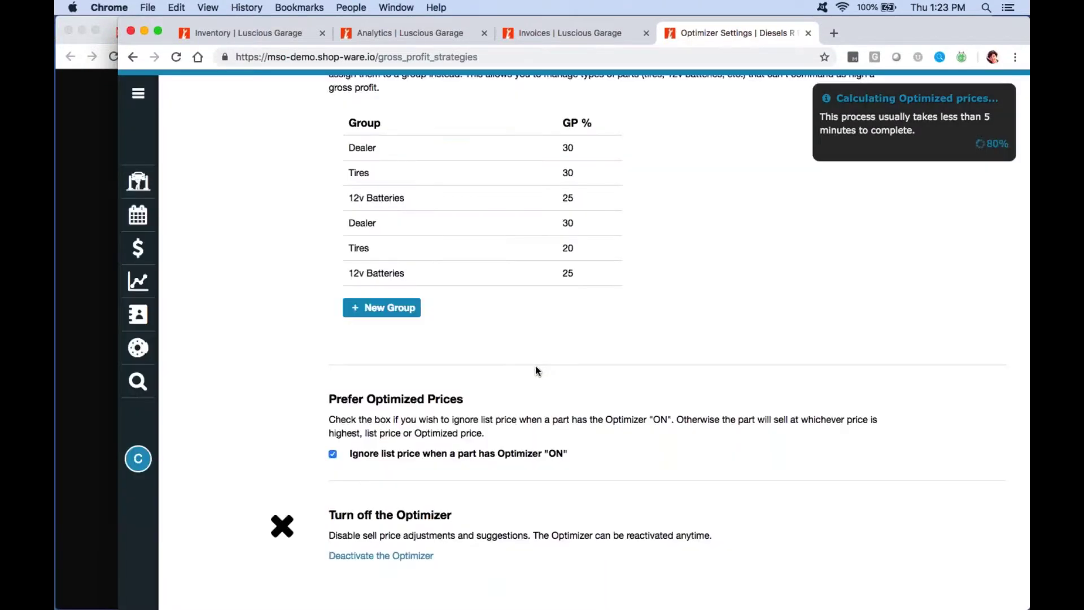
Open the demo shop's parts inventory from the Optimizer settings, then switch to the Luscious Garage inventory.
scroll(529, 417, "up", 3)
scroll(530, 423, "up", 10)
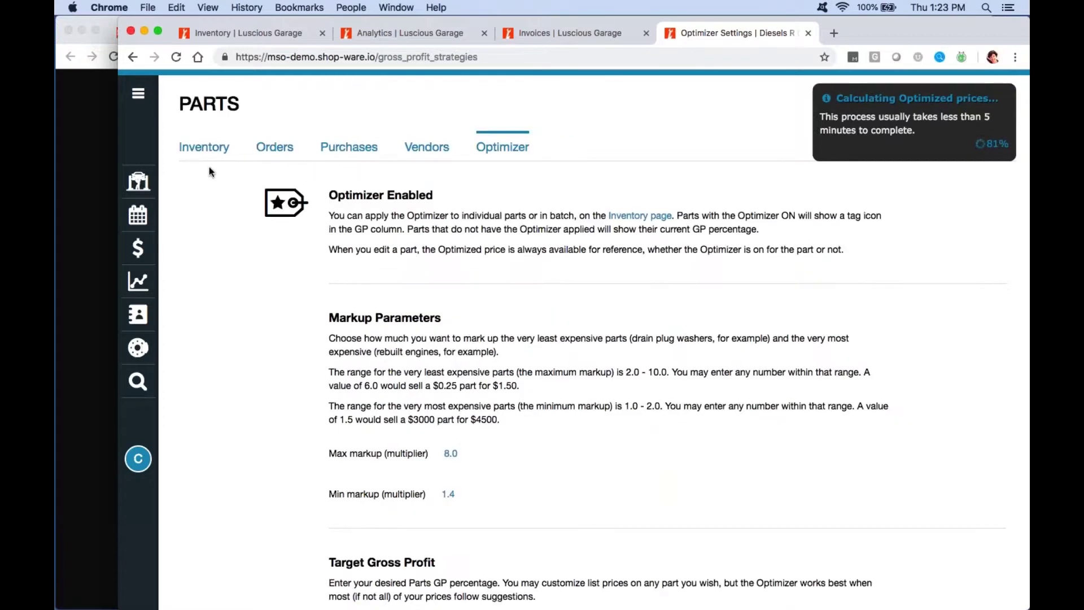
left_click(209, 150)
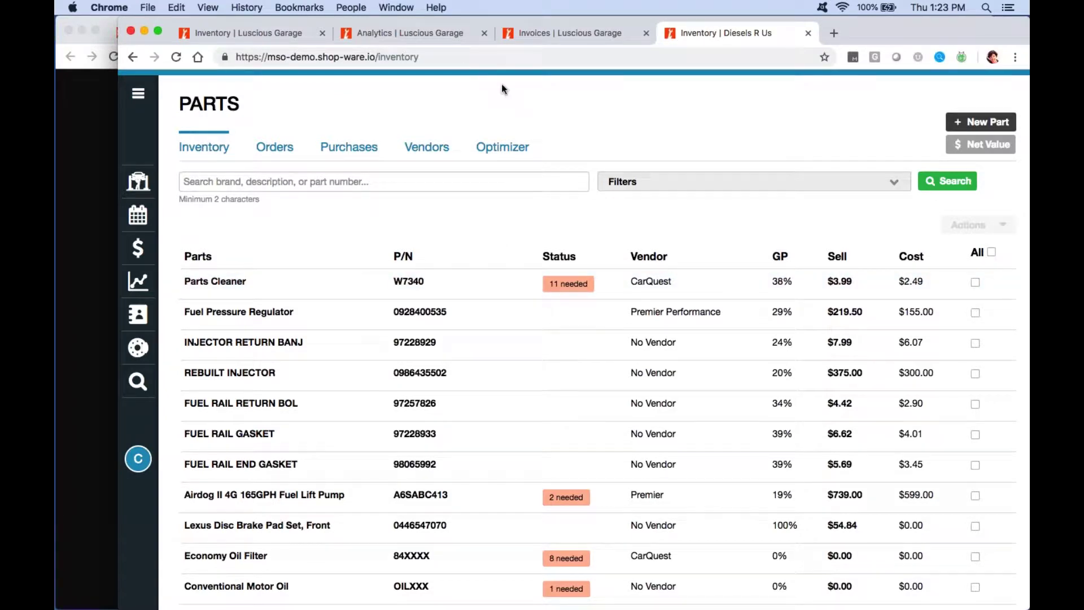
left_click(233, 33)
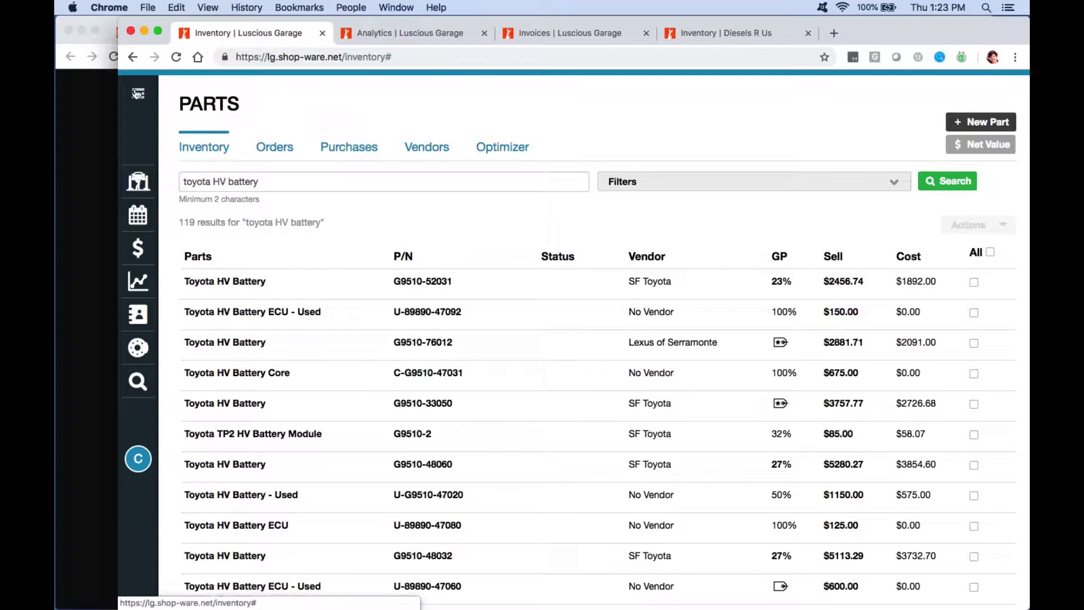
left_click(138, 93)
left_click(137, 93)
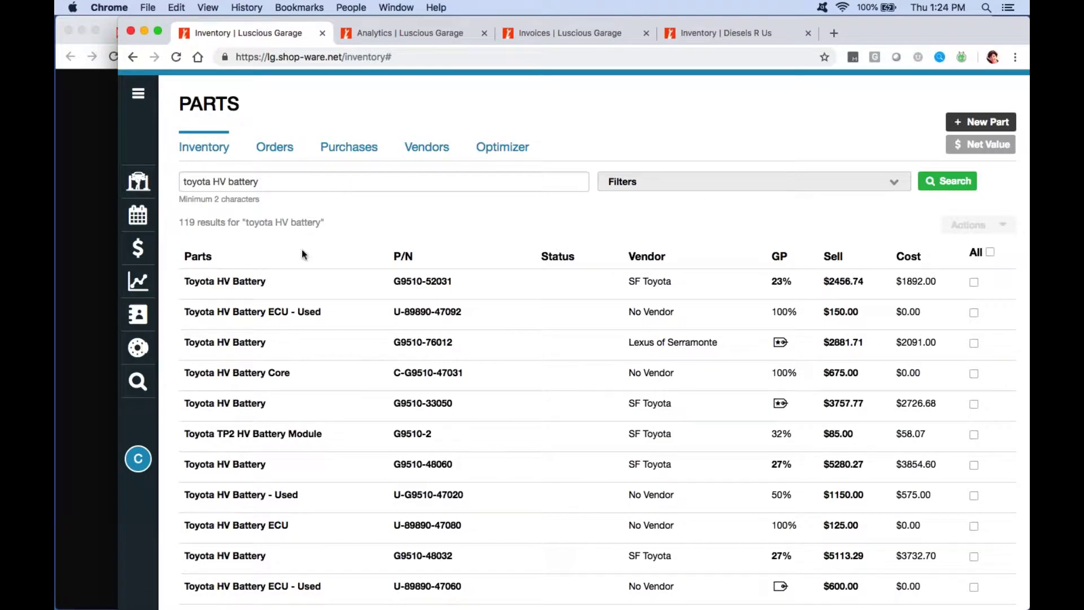
Clear the "toyota HV battery" search so the inventory list is unfiltered.
left_click_drag(279, 182, 181, 184)
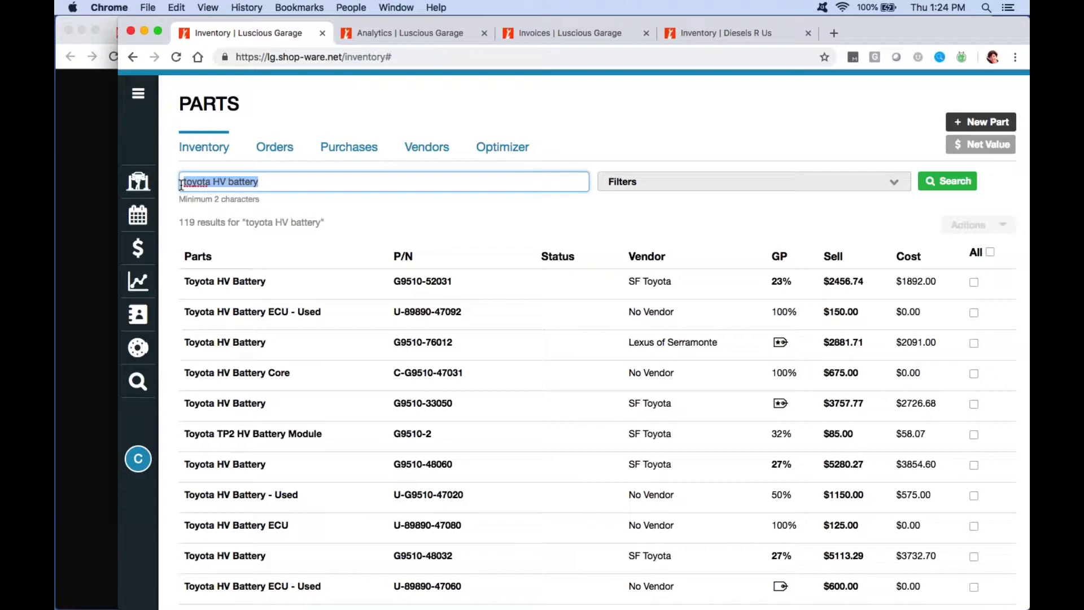
left_click(438, 222)
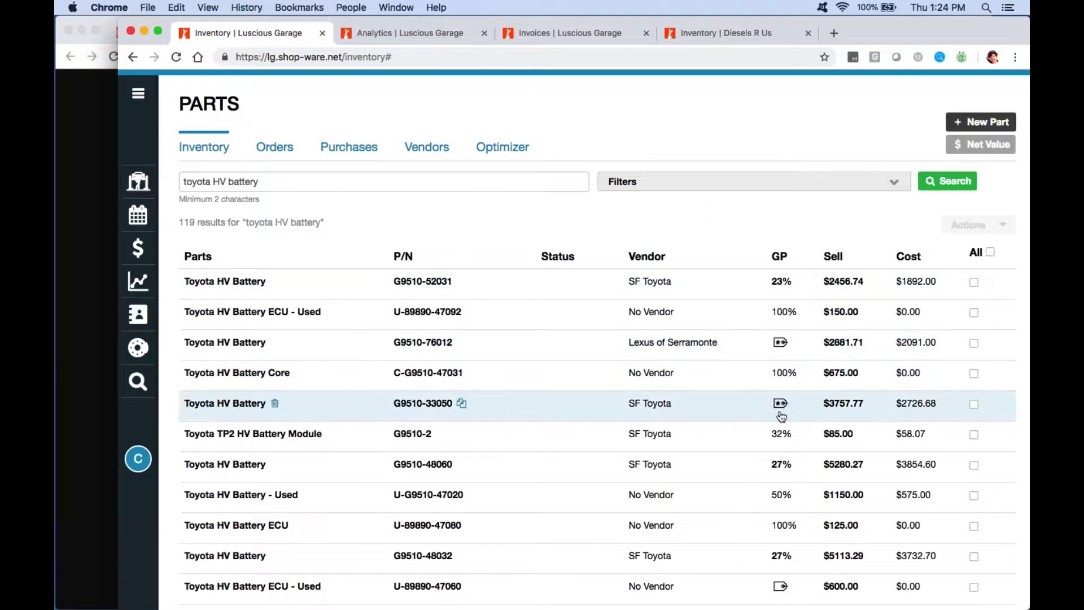
left_click_drag(257, 182, 176, 180)
key("BackSpace")
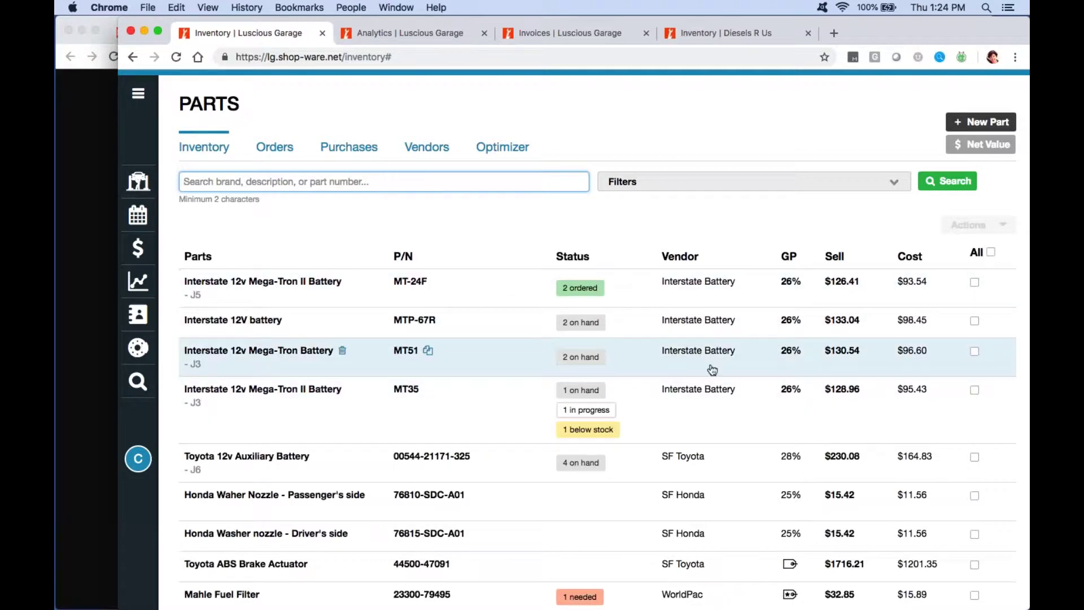
Examine the GP column of the unfiltered inventory, comparing parts with percentages against parts with Optimizer tag icons.
scroll(712, 370, "down", 5)
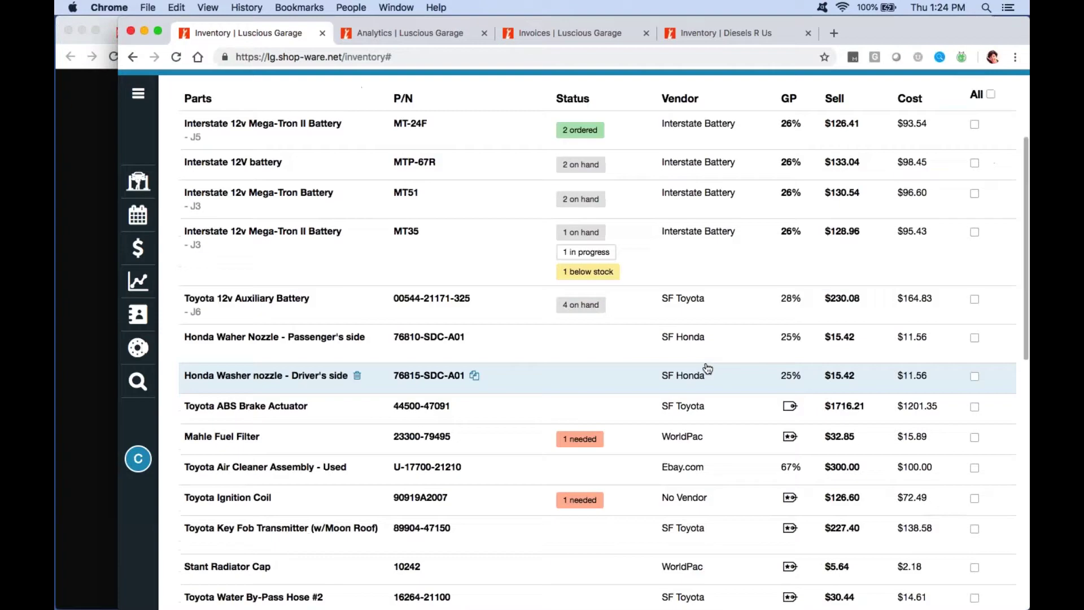
scroll(720, 366, "down", 2)
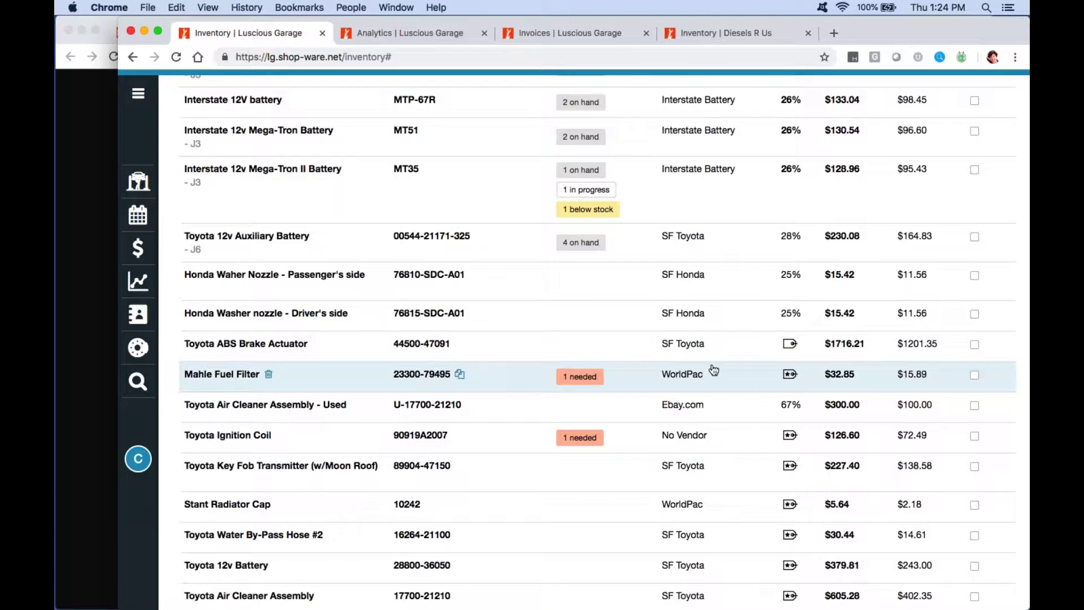
scroll(739, 333, "down", 1)
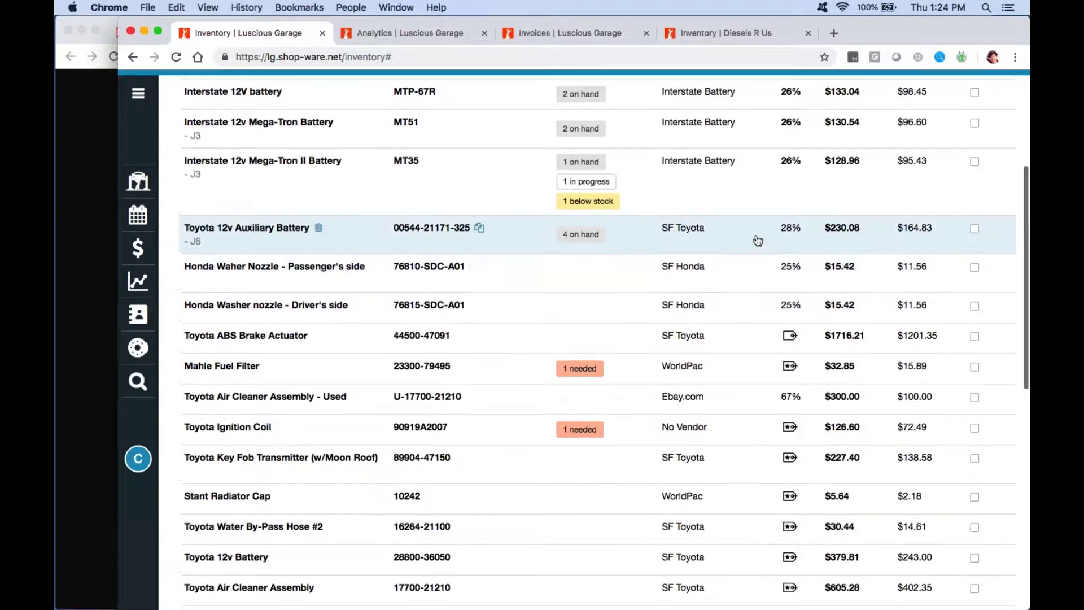
scroll(760, 243, "up", 5)
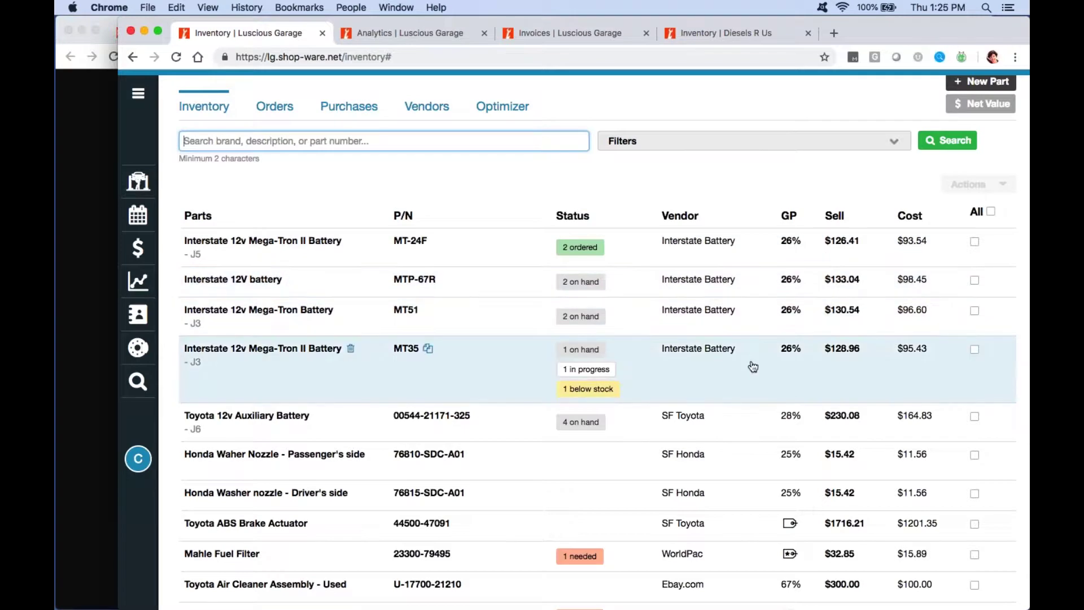
scroll(753, 367, "down", 5)
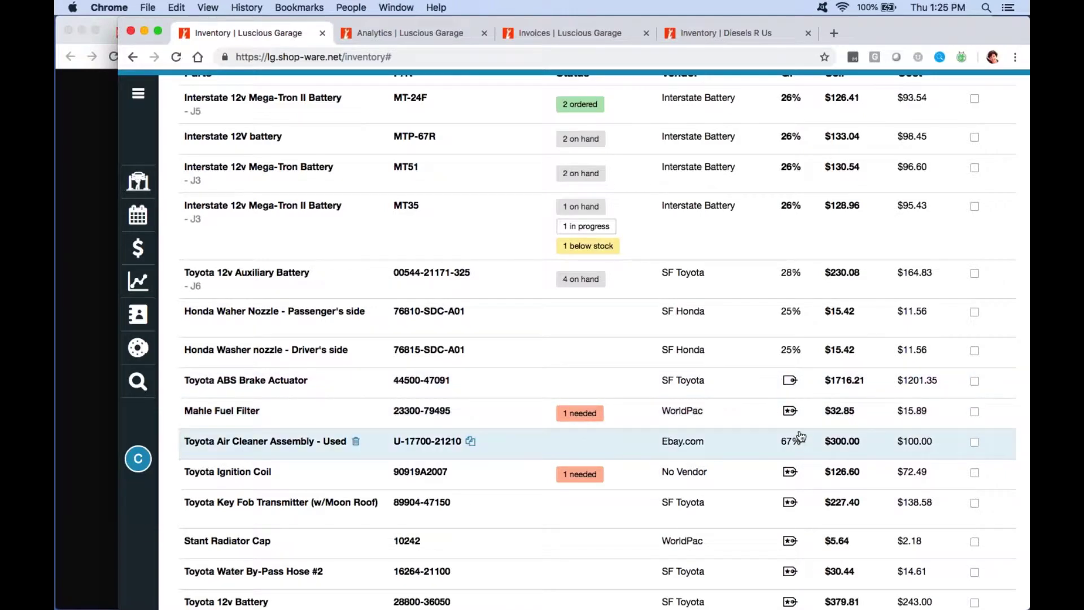
scroll(800, 435, "down", 2)
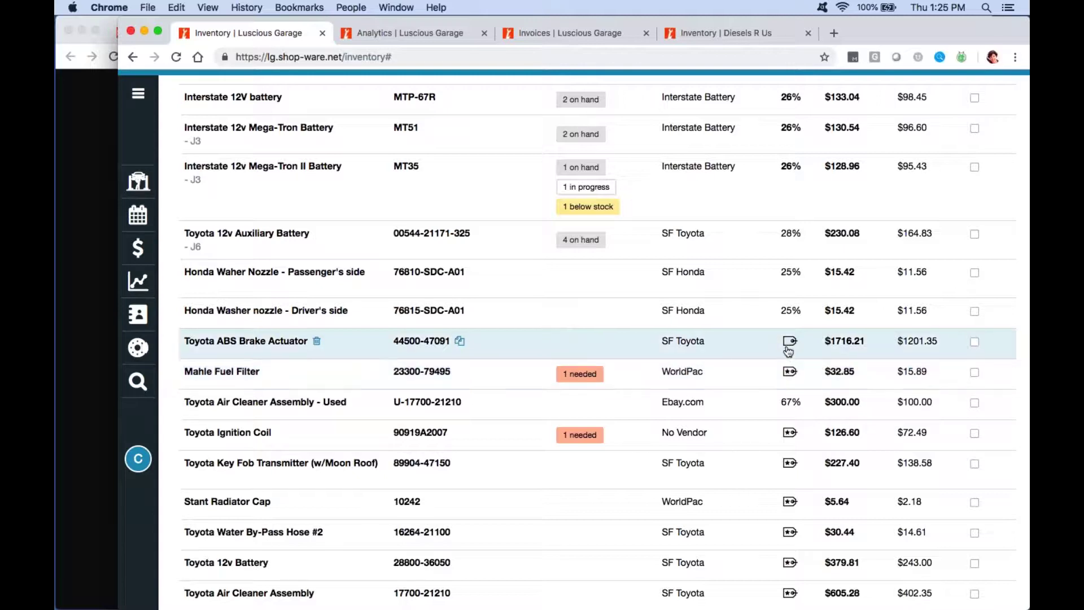
Inspect the Toyota ABS Brake Actuator's list price, optimized price and Optimizer setting, and close the part without changes.
left_click(855, 356)
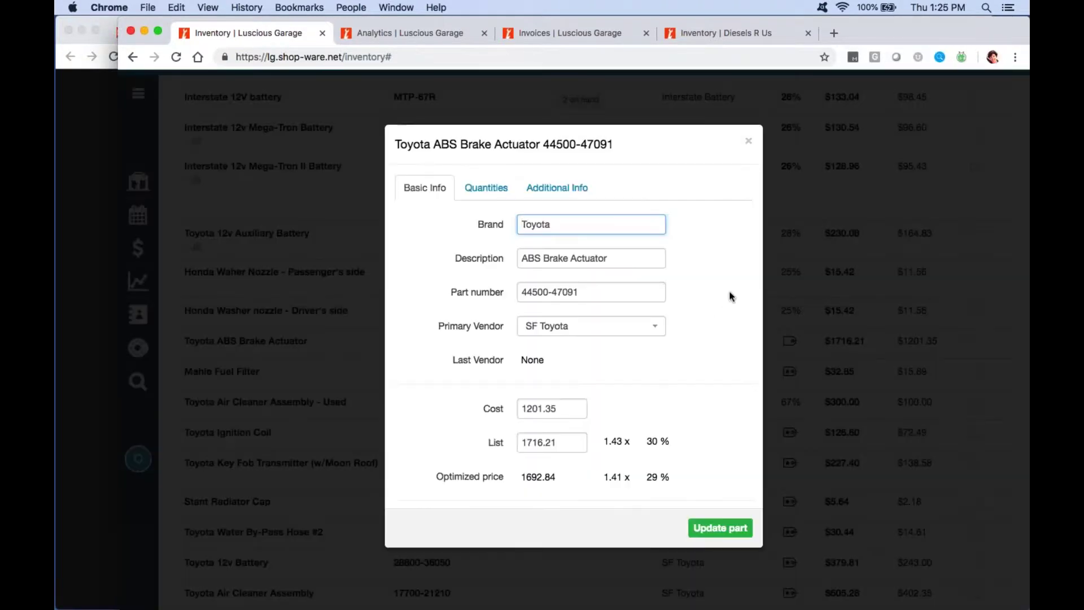
scroll(725, 293, "down", 3)
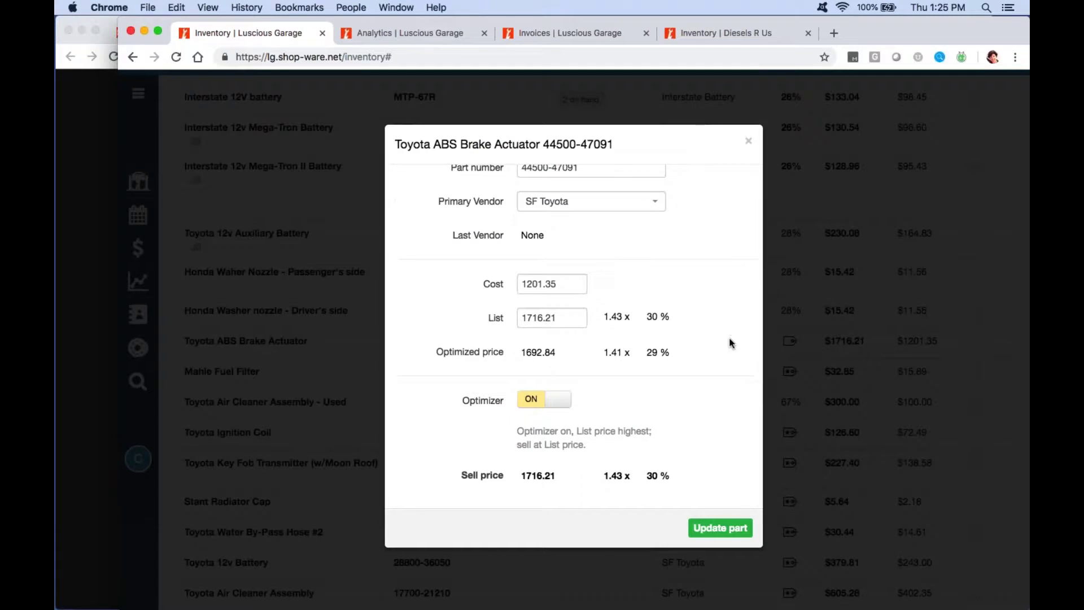
left_click_drag(562, 317, 511, 317)
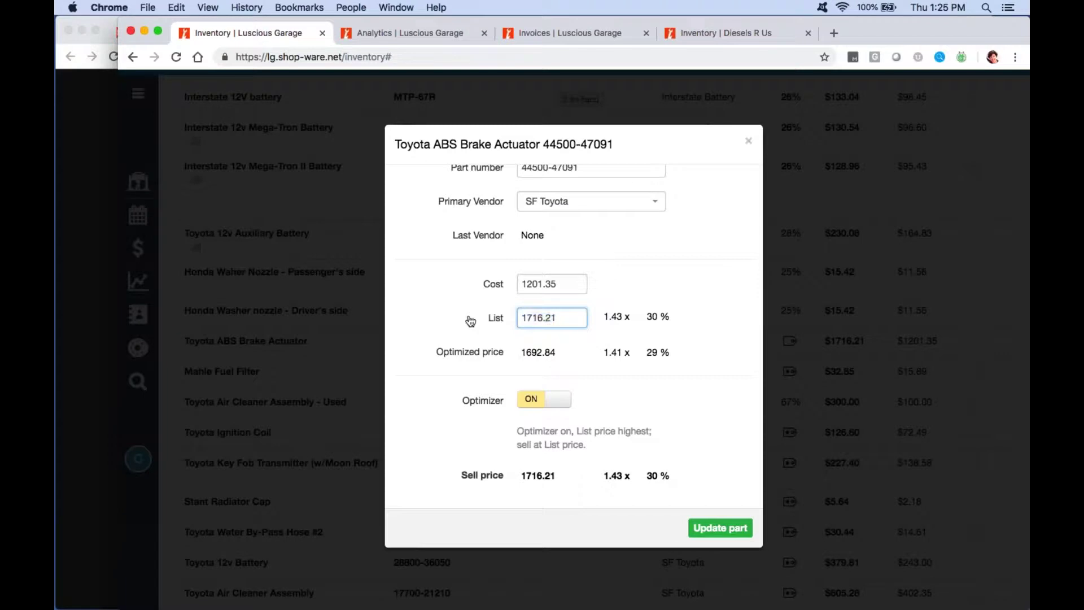
left_click_drag(559, 353, 519, 352)
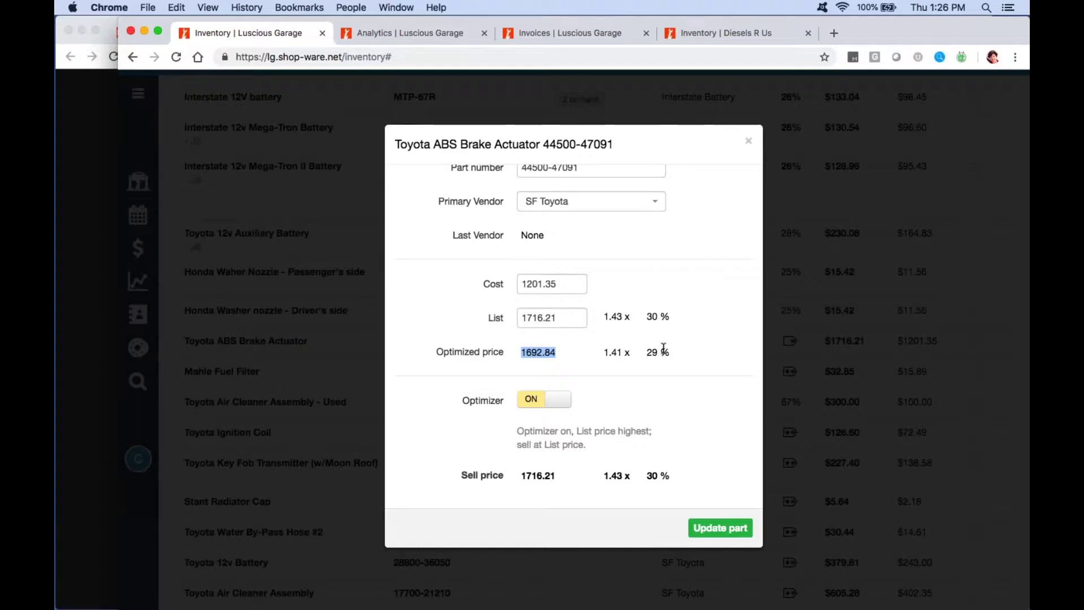
left_click(538, 352)
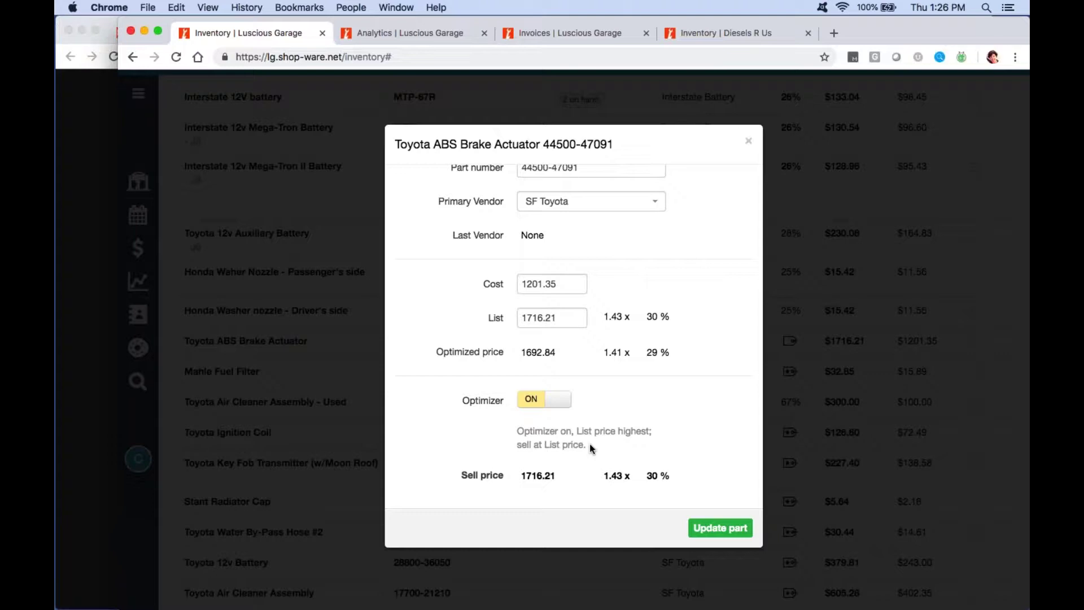
left_click(811, 268)
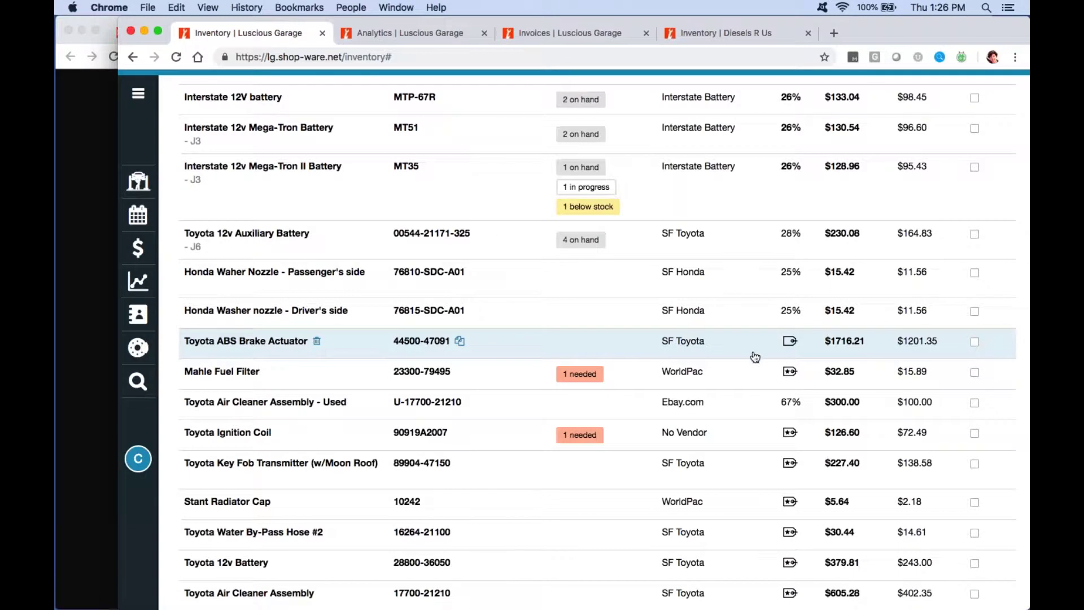
Compare the starred and plain Optimizer tags with the bold and regular GP percentages across the parts list.
scroll(769, 383, "down", 3)
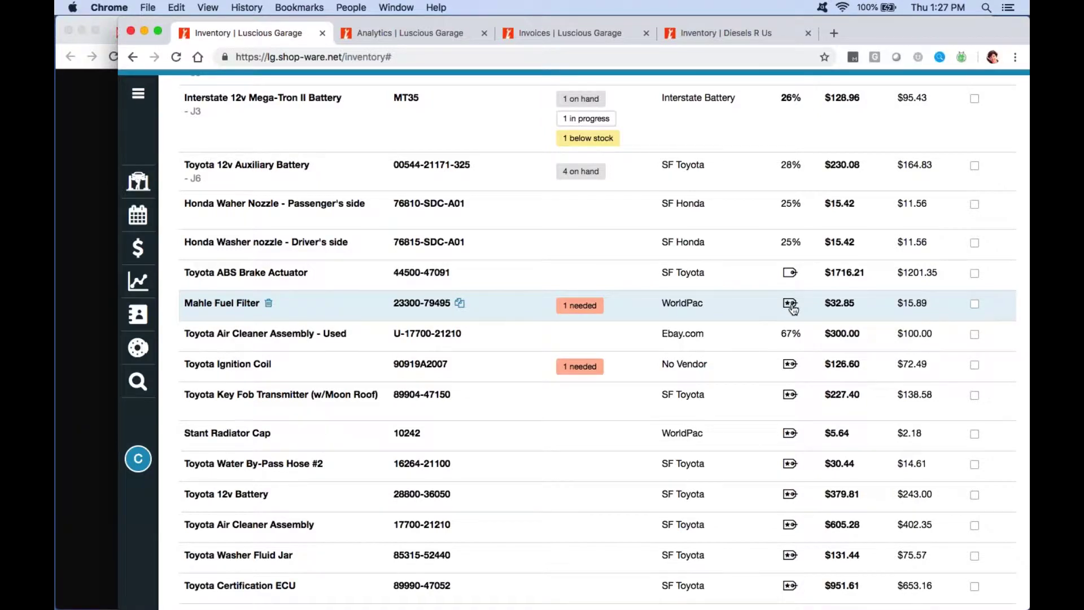
scroll(793, 308, "up", 3)
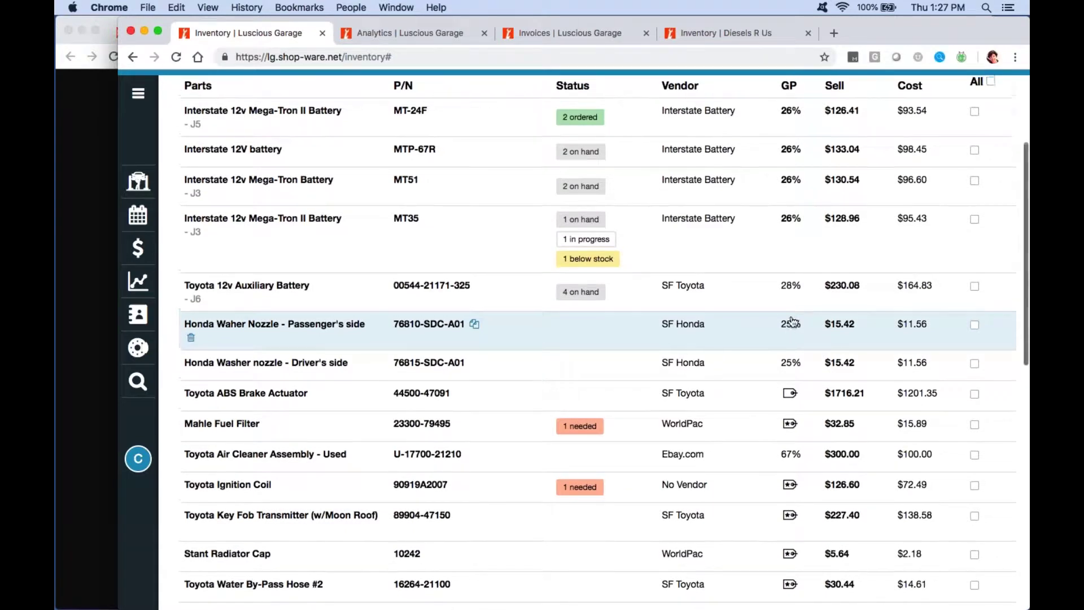
scroll(793, 304, "up", 2)
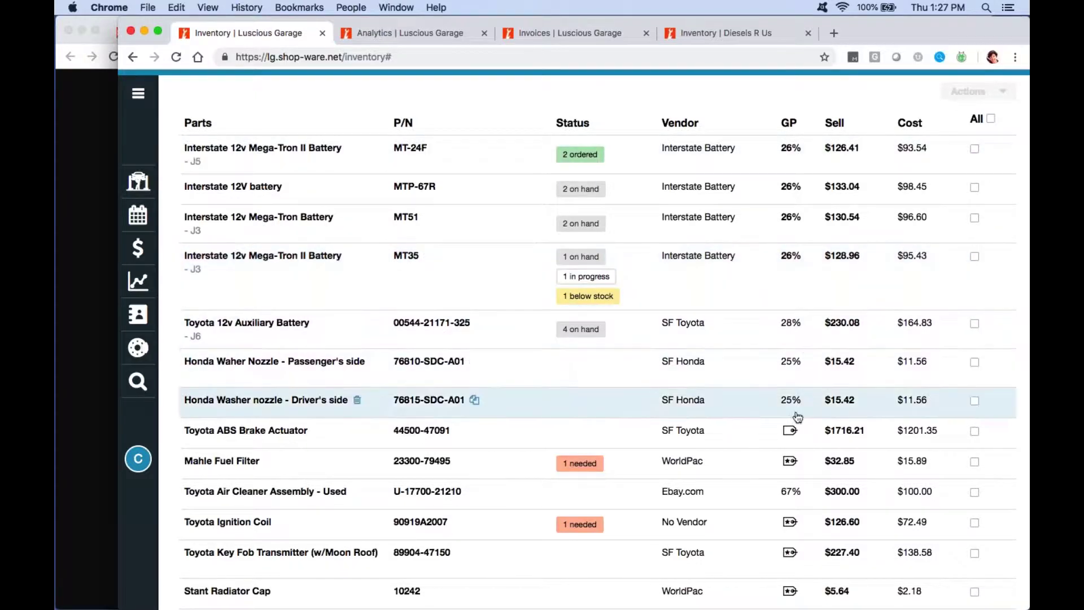
scroll(802, 395, "down", 1)
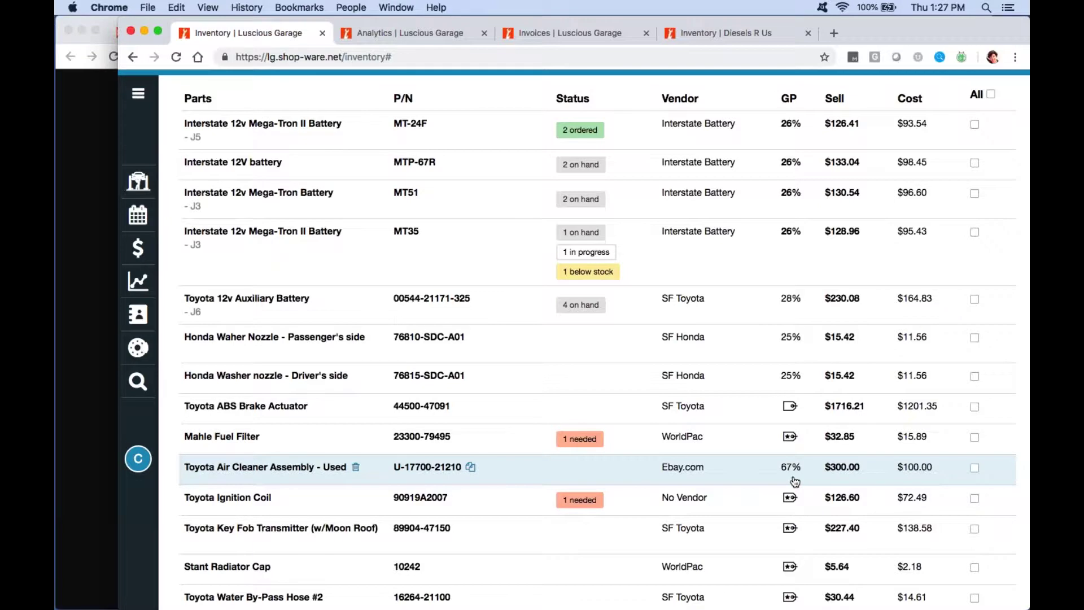
scroll(795, 481, "up", 5)
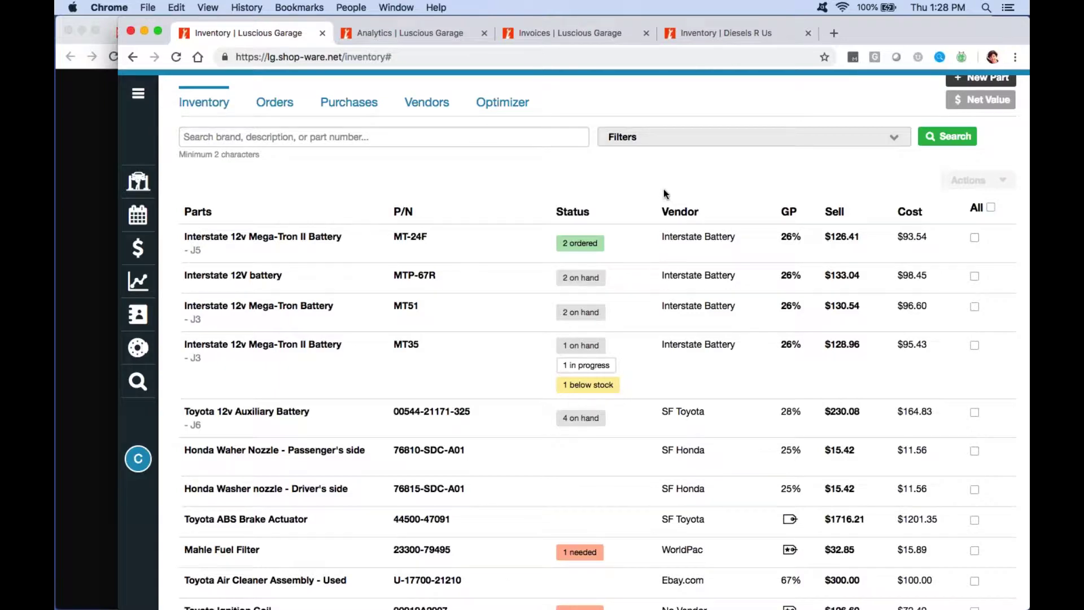
scroll(779, 281, "up", 2)
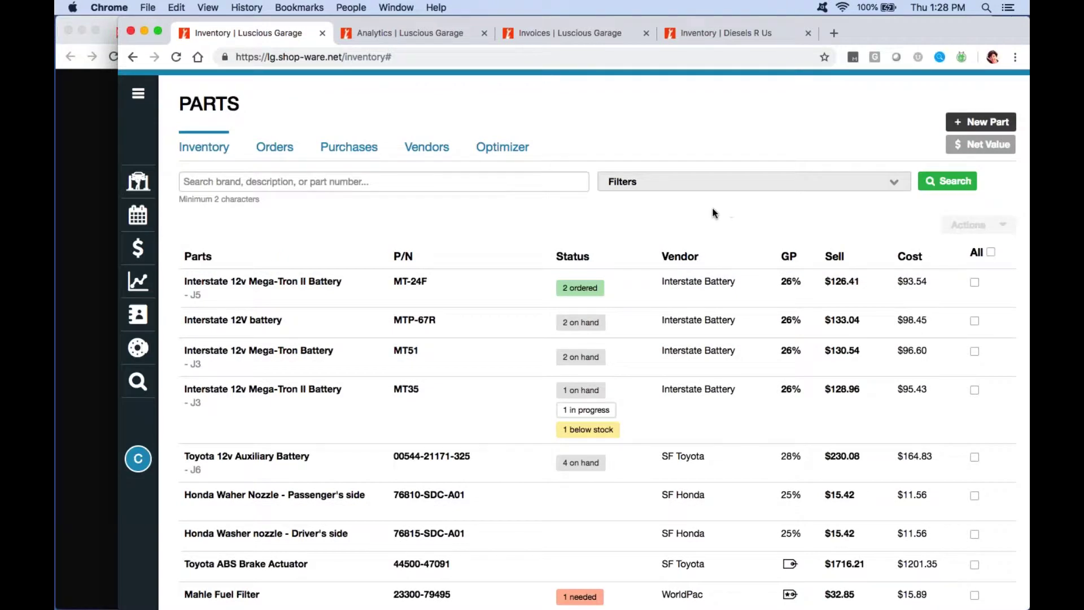
Search the inventory for "toyota hv battery".
left_click(452, 179)
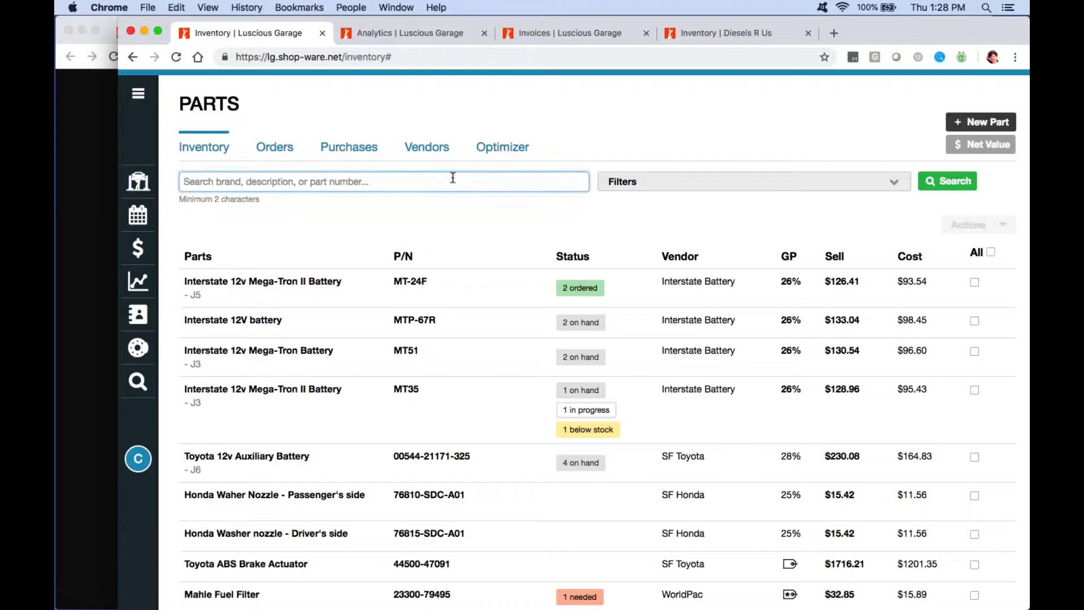
type("toyota ")
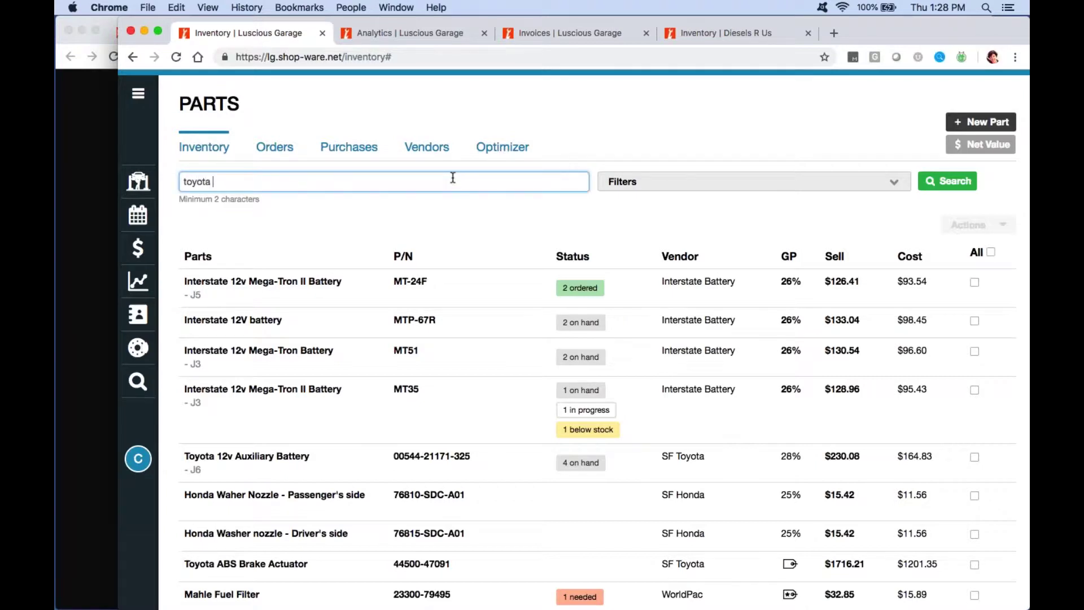
type("hv battery")
key("Return")
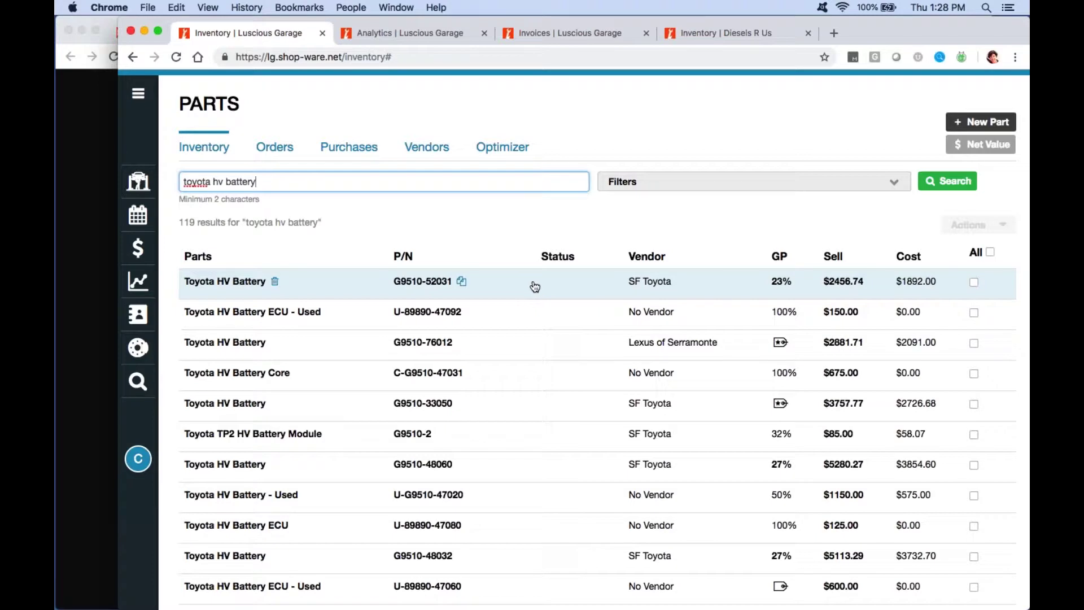
Inspect the list price, optimized price and GP, and Optimizer setting of Toyota HV Battery G9510-52031, then close it without changes.
left_click(517, 289)
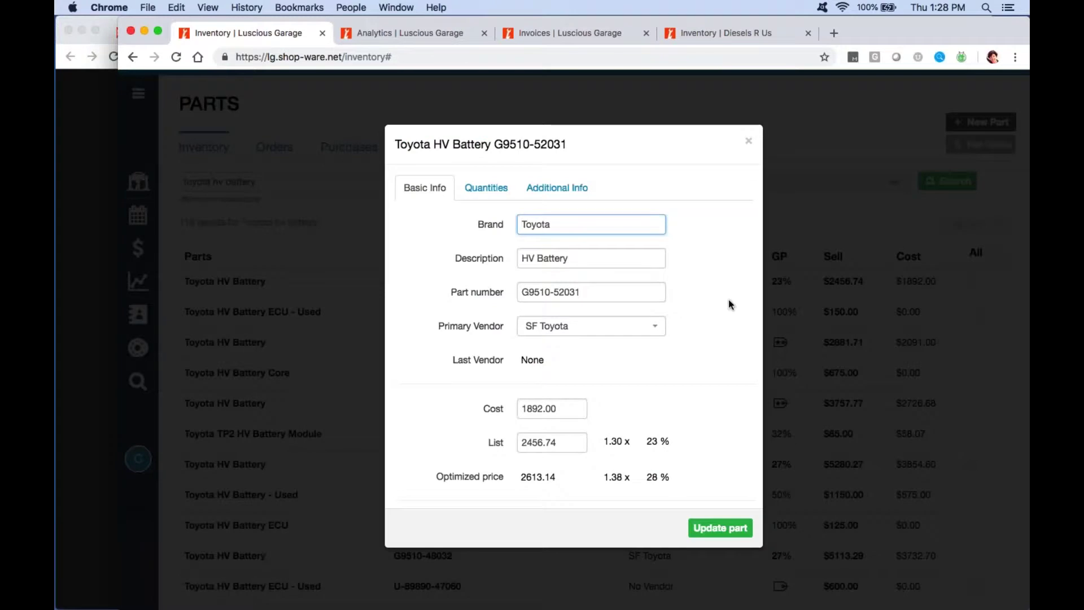
scroll(729, 303, "down", 5)
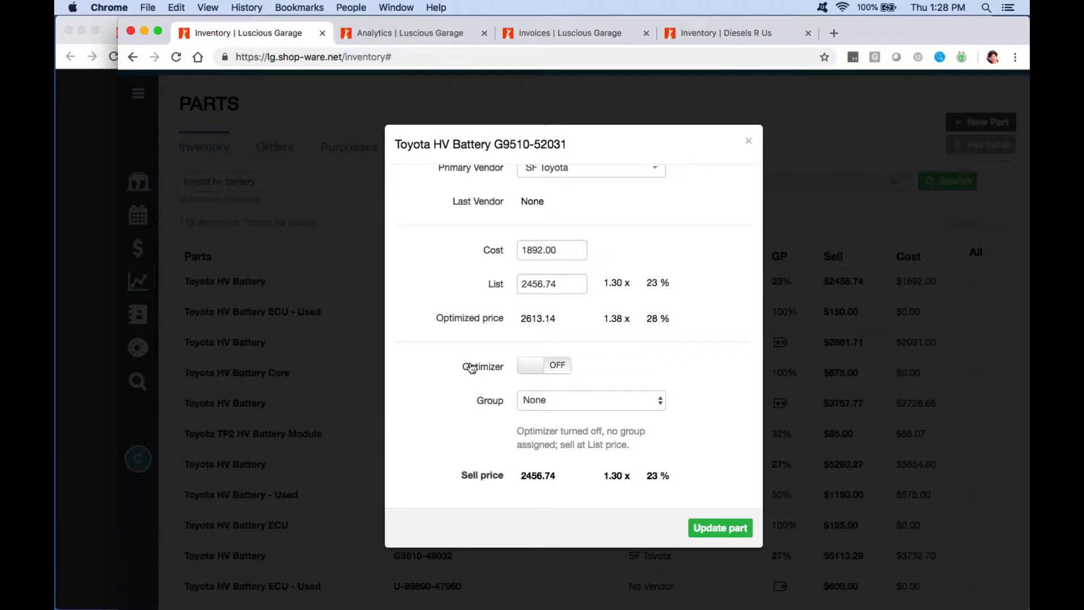
left_click_drag(555, 318, 521, 320)
left_click(596, 319)
double_click(521, 324)
left_click(518, 323)
left_click_drag(557, 319, 519, 319)
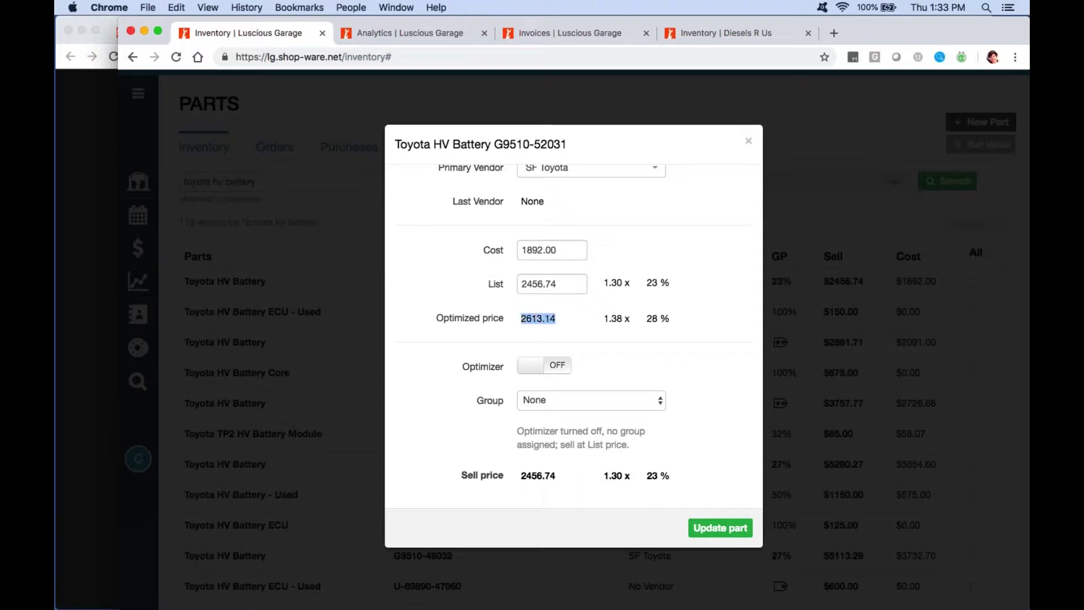
left_click(566, 317)
left_click_drag(646, 316, 672, 323)
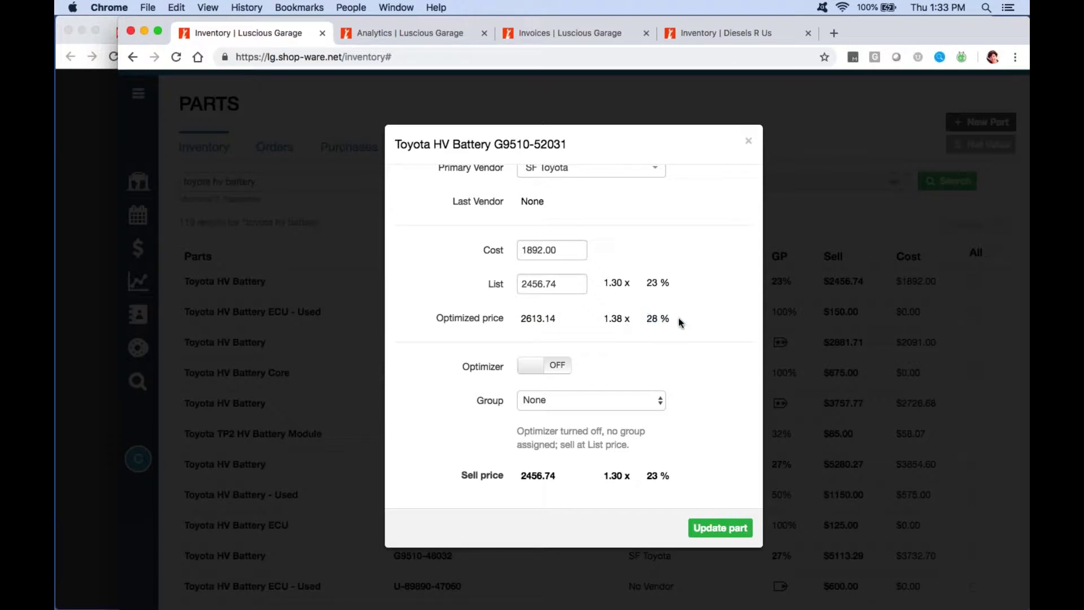
left_click(805, 219)
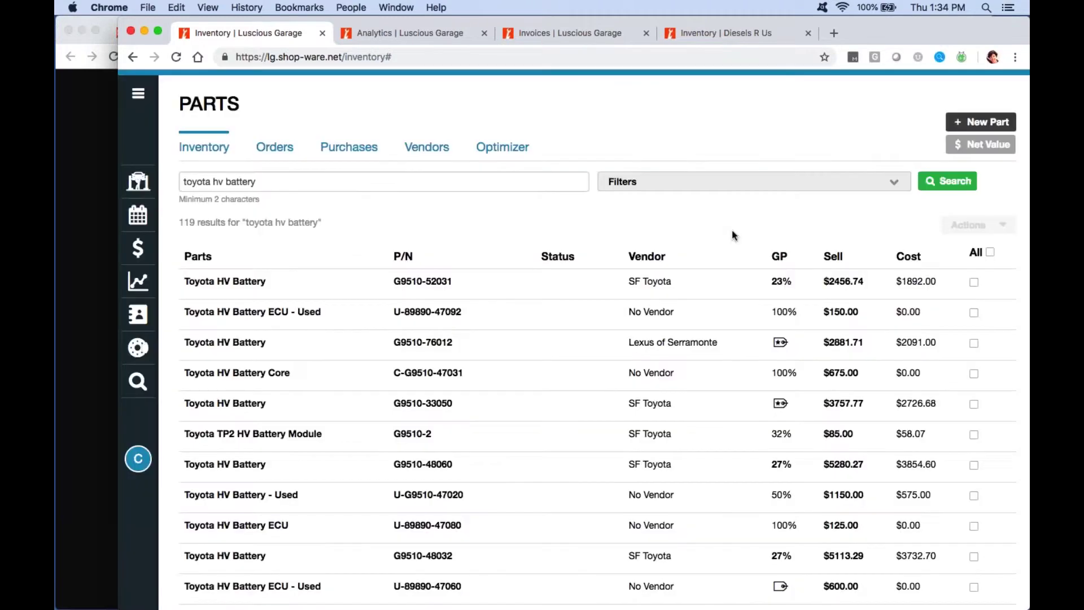
Inspect the list price, optimized price and GP of the Toyota TP2 HV Battery Module G9510-2, and close it without changes.
left_click(878, 444)
scroll(743, 404, "down", 3)
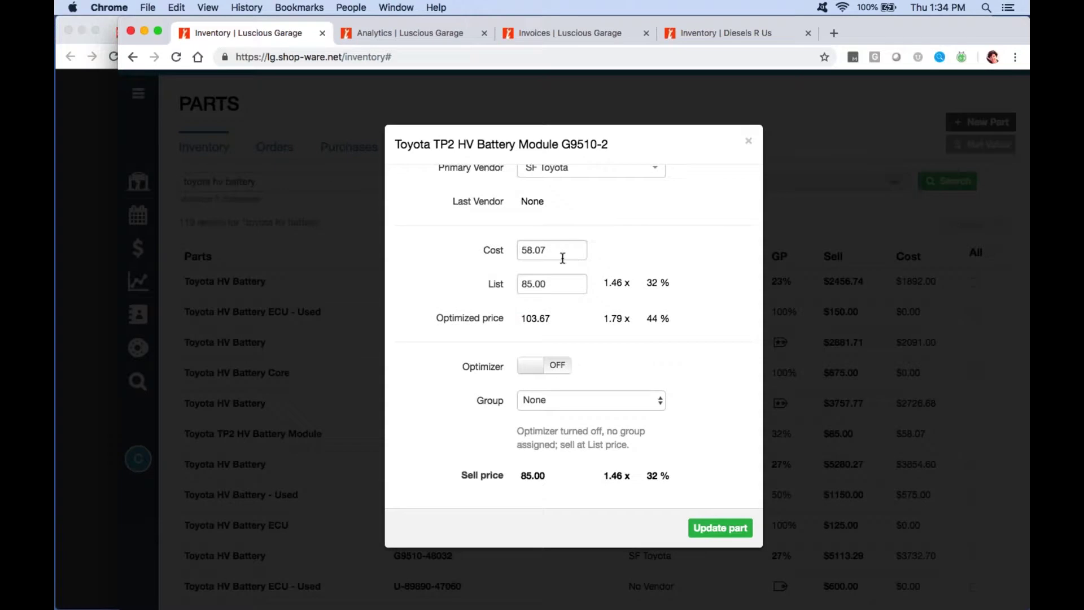
left_click_drag(550, 318, 520, 319)
left_click_drag(676, 320, 647, 319)
left_click(650, 293)
left_click(749, 141)
Start a new part from scratch and enter a cost of 1 to preview its optimized price.
left_click(976, 124)
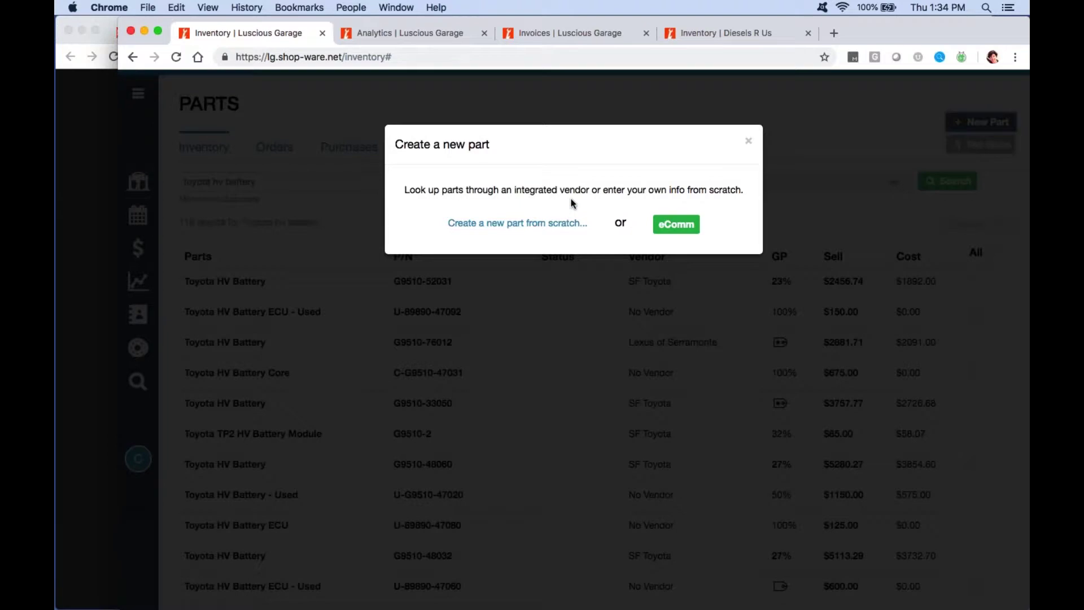
left_click(514, 224)
scroll(631, 259, "down", 3)
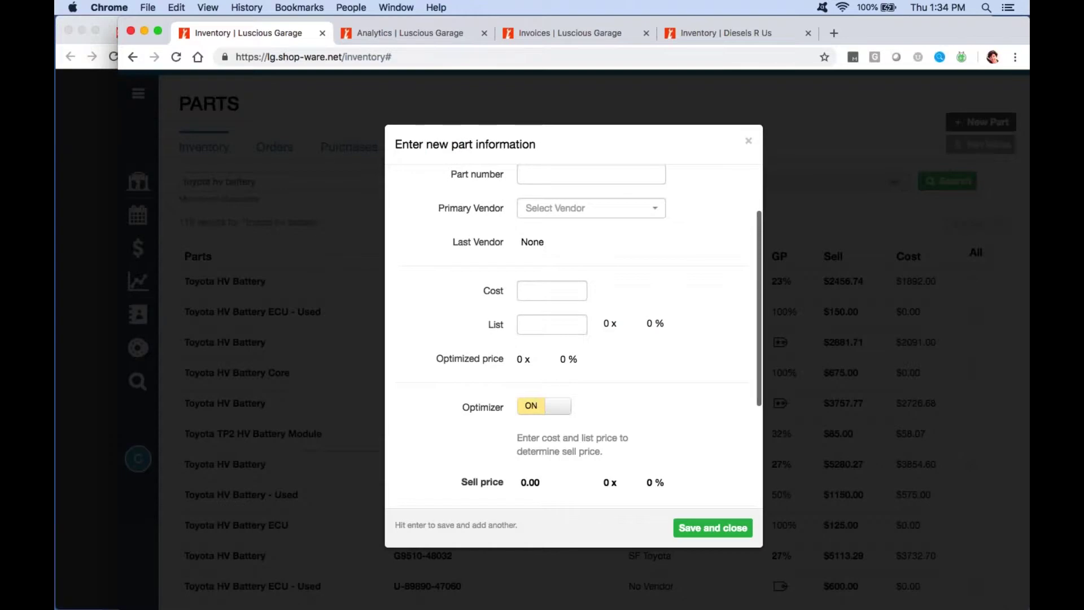
left_click(565, 293)
type("1")
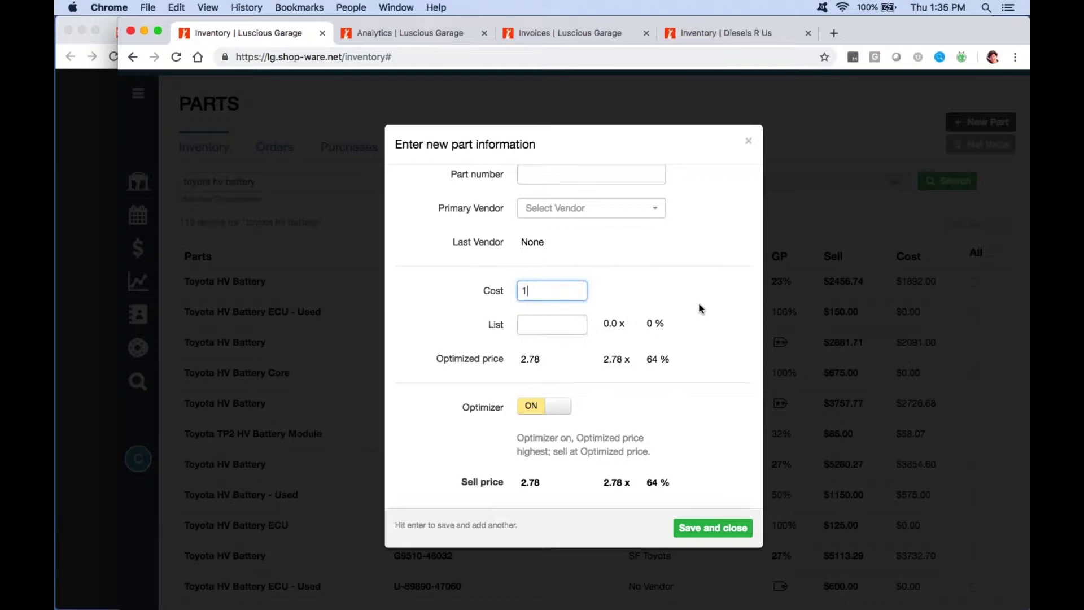
Raise the new part's cost to 1000, check the optimized price, and discard the part without saving.
type(".02")
type("3")
key("BackSpace")
key("BackSpace")
type("000")
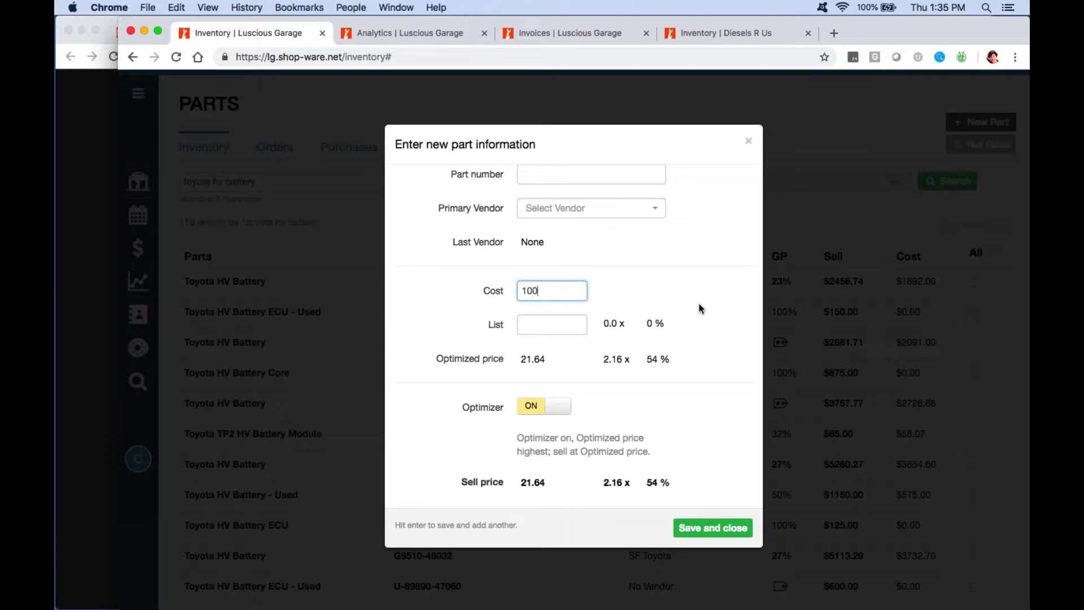
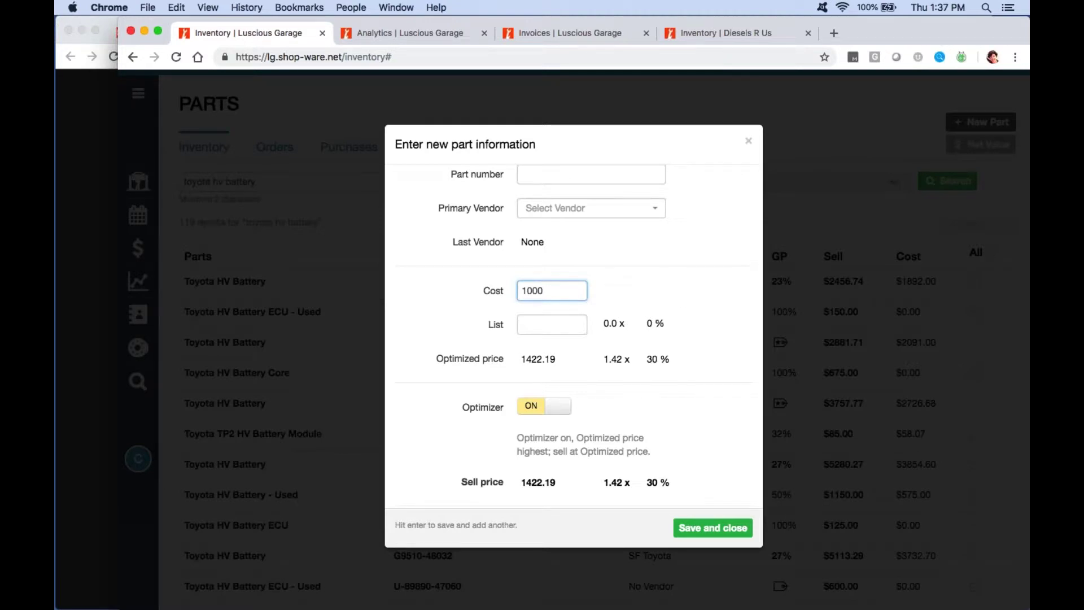
left_click_drag(520, 359, 554, 360)
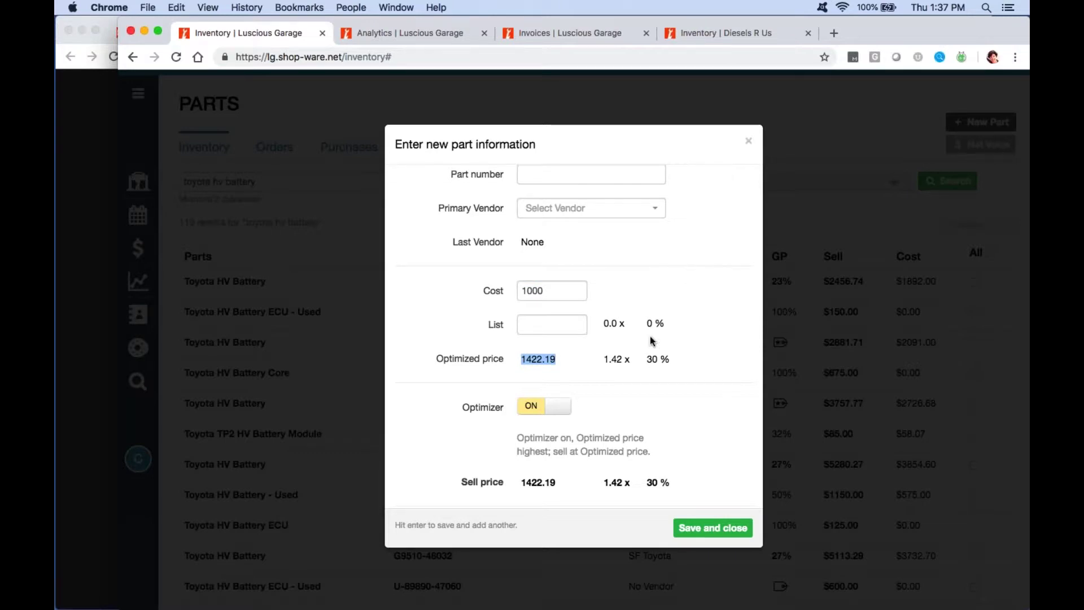
left_click(805, 207)
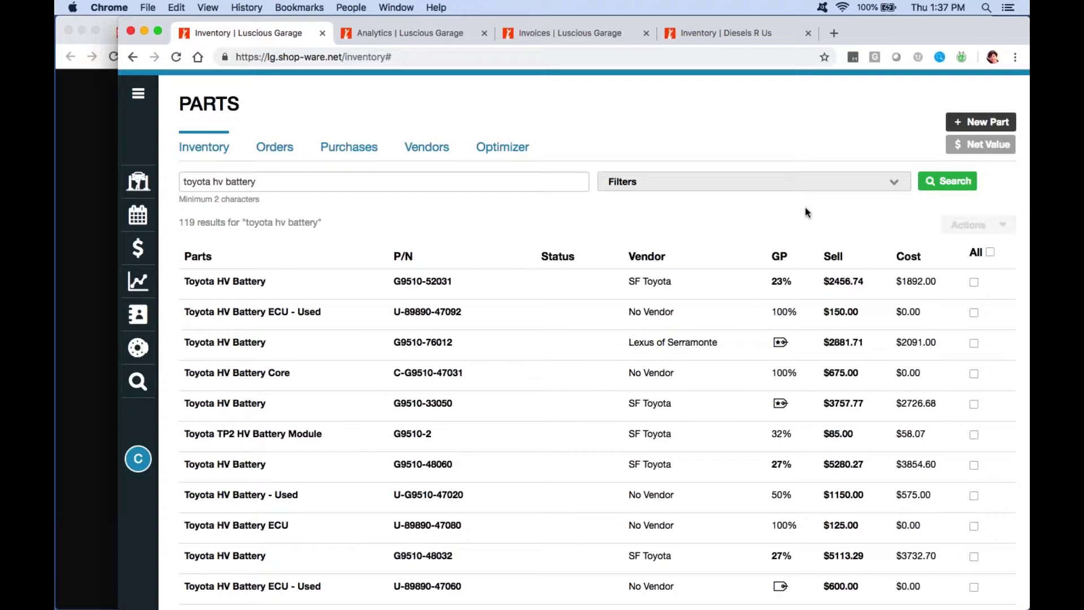
Batch-select Toyota HV Batteries G9510-52031, G9510-76012, G9510-33050 and G9510-48060, and open batch price editing for them.
left_click(973, 282)
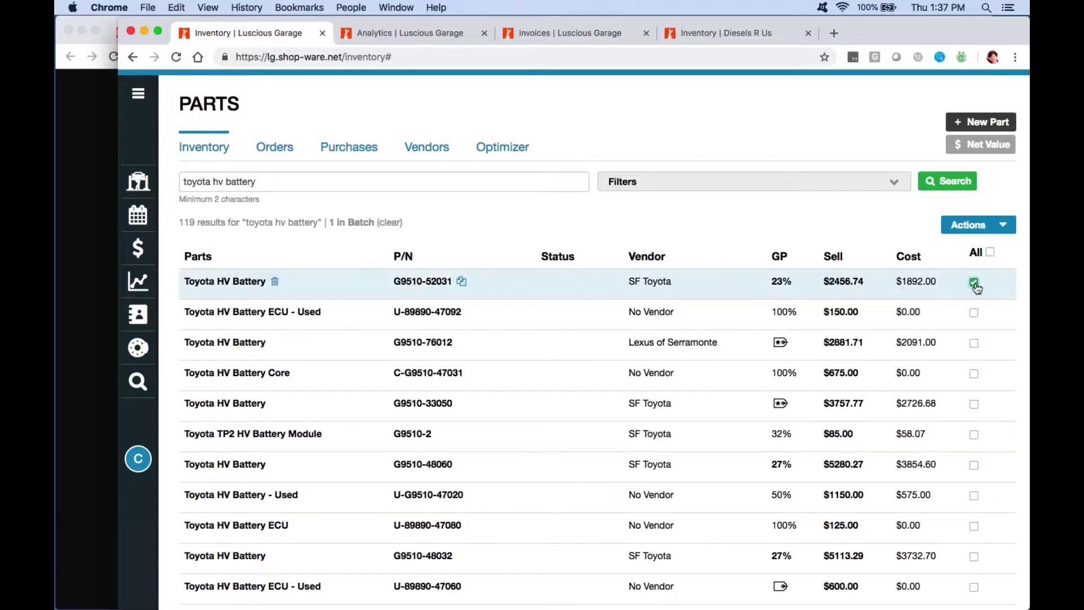
left_click(974, 343)
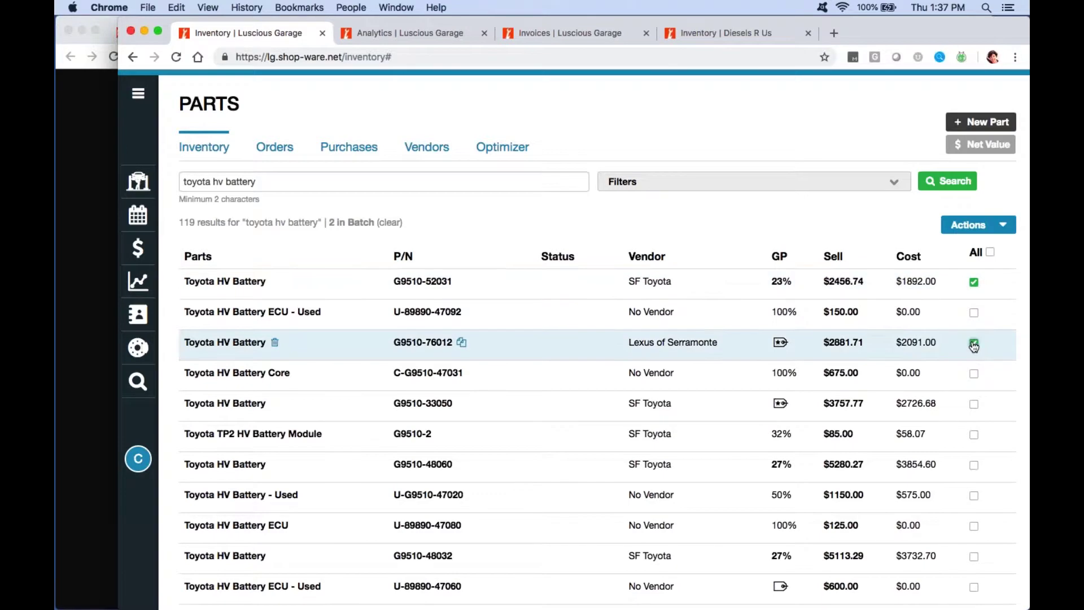
left_click(974, 404)
left_click(974, 466)
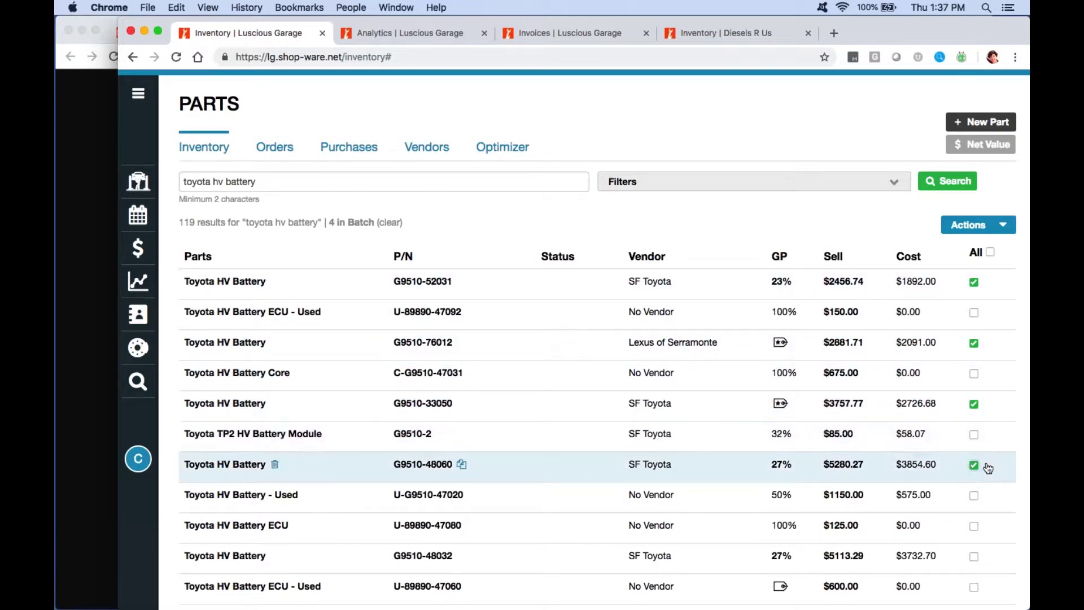
left_click(976, 230)
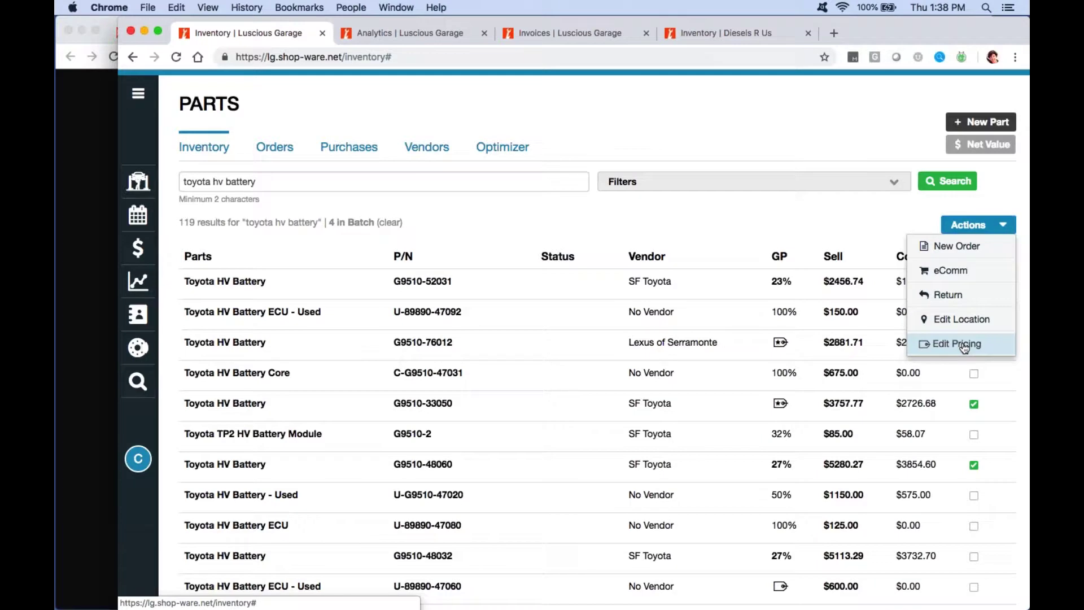
left_click(964, 346)
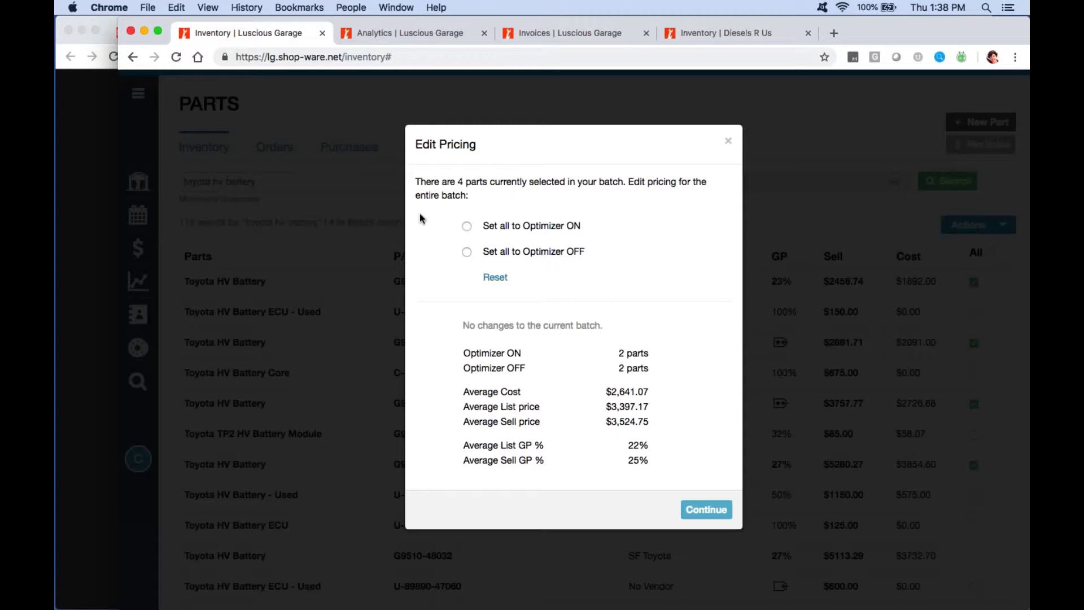
Preview the batch's average prices and GP with all parts set to Optimizer ON and OFF, and close the pricing dialog without applying.
double_click(461, 181)
scroll(693, 365, "down", 1)
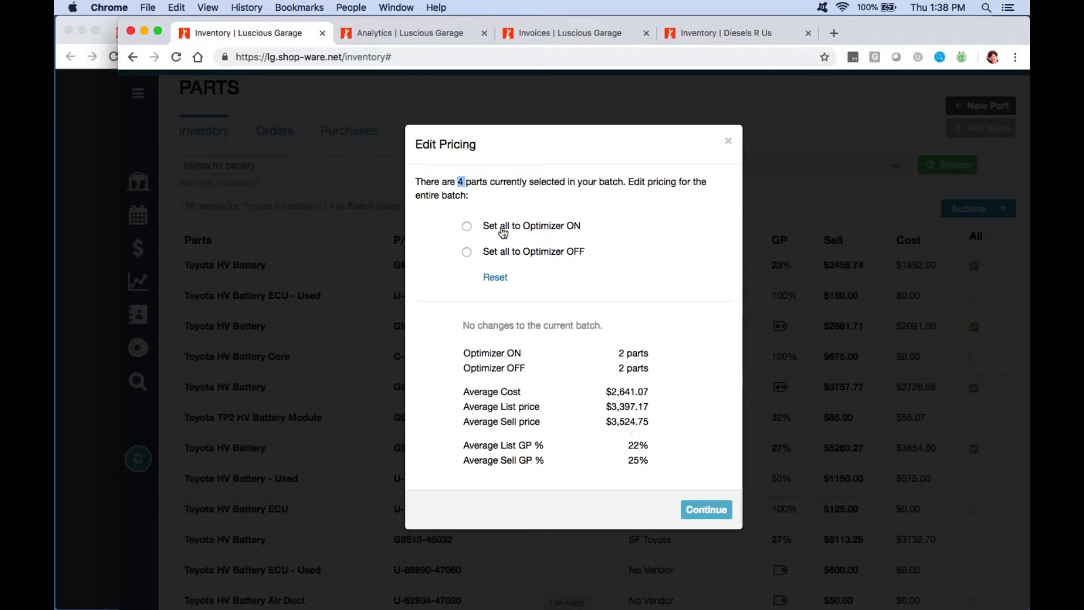
left_click(503, 232)
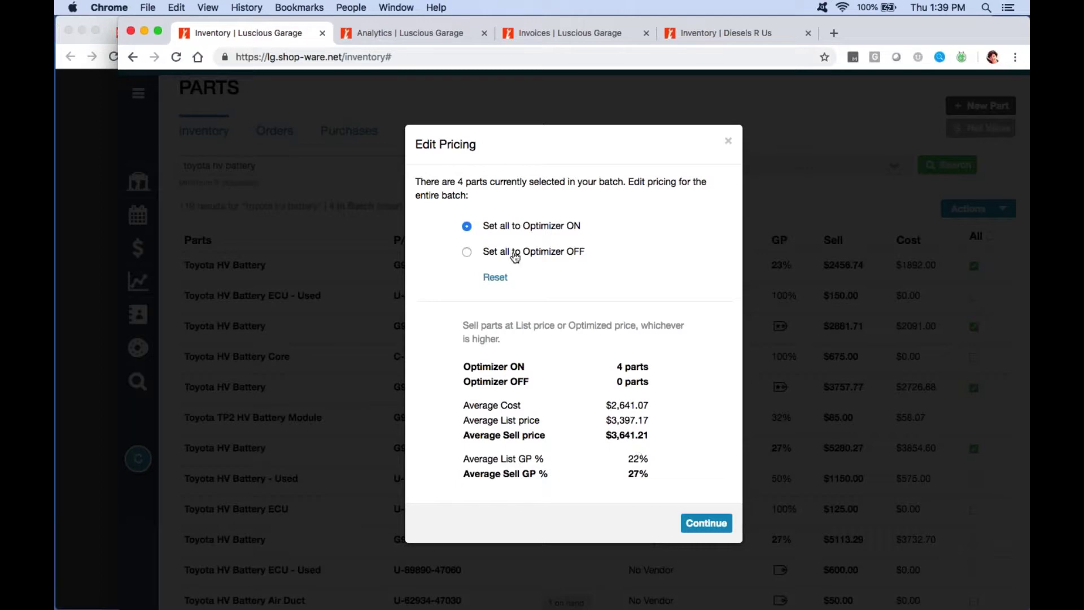
left_click(514, 257)
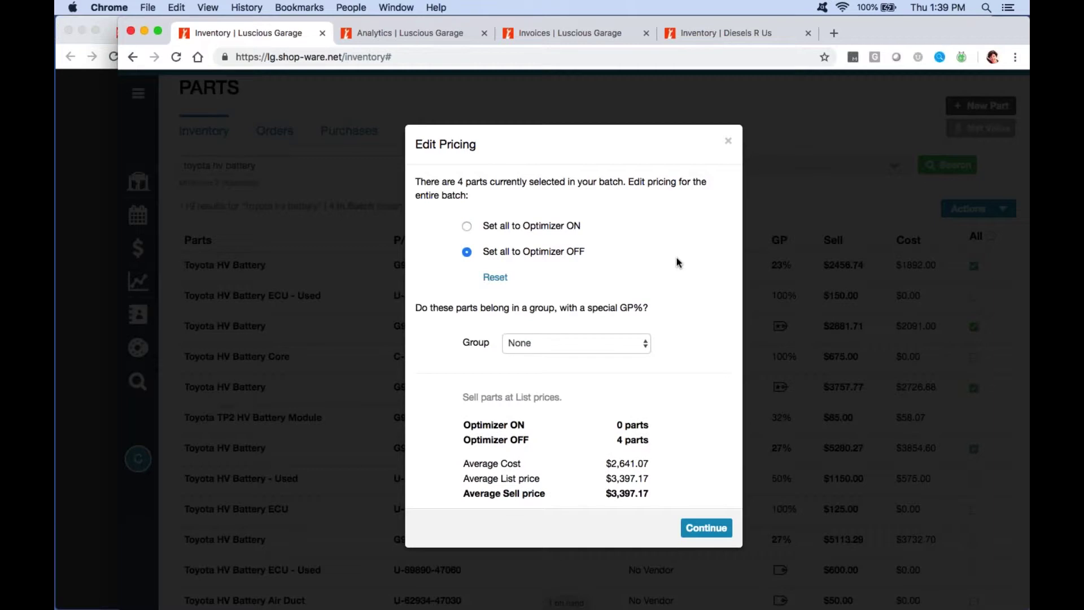
scroll(678, 261, "down", 2)
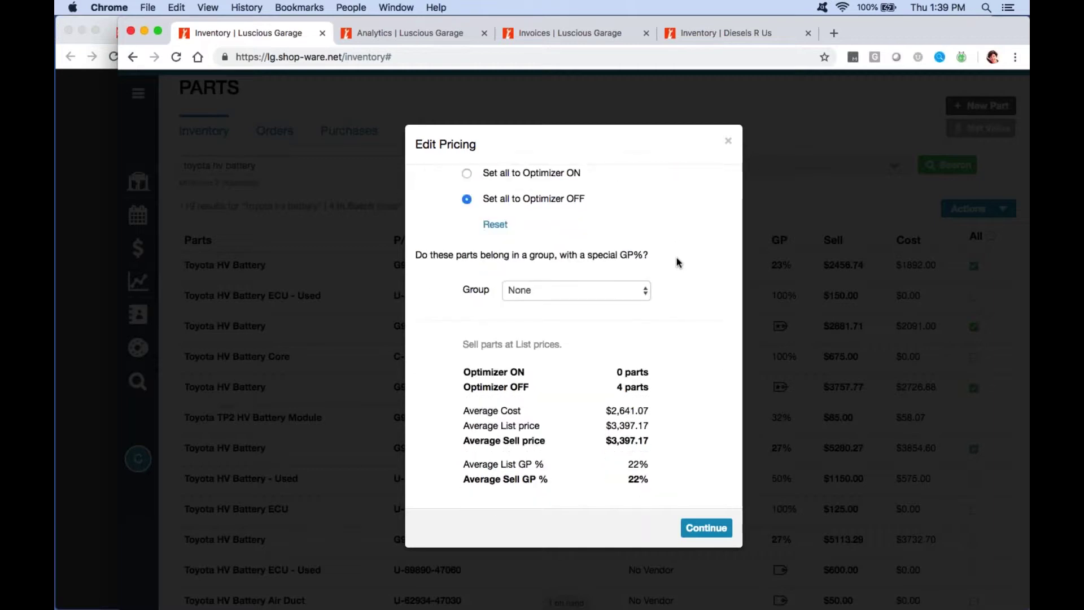
left_click(494, 226)
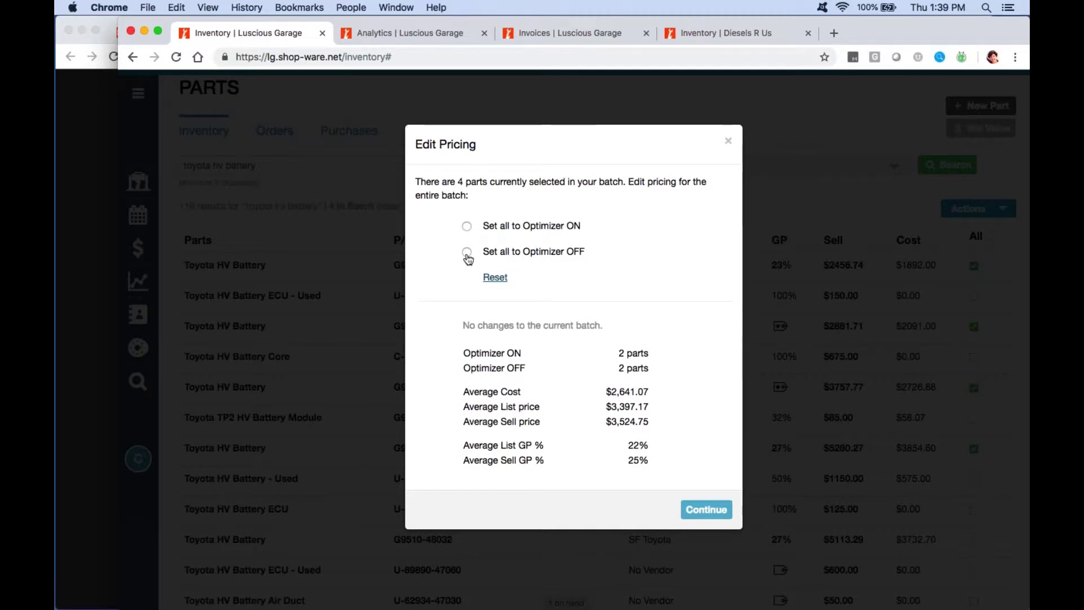
left_click(467, 252)
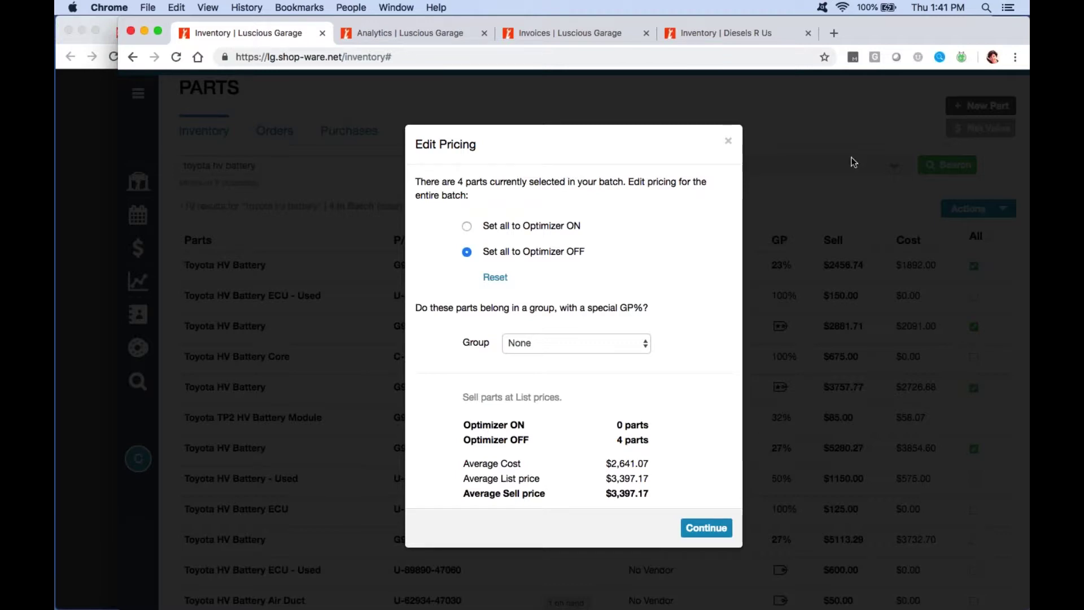
left_click(828, 208)
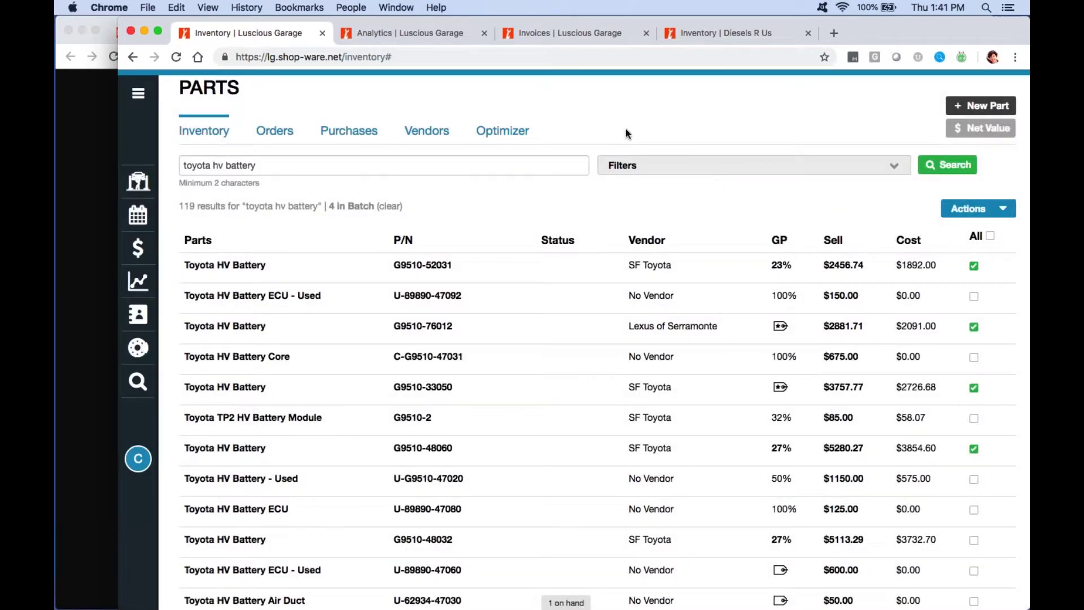
Review the markup parameters, target gross profit and GP exception groups in the Optimizer settings.
scroll(626, 133, "up", 1)
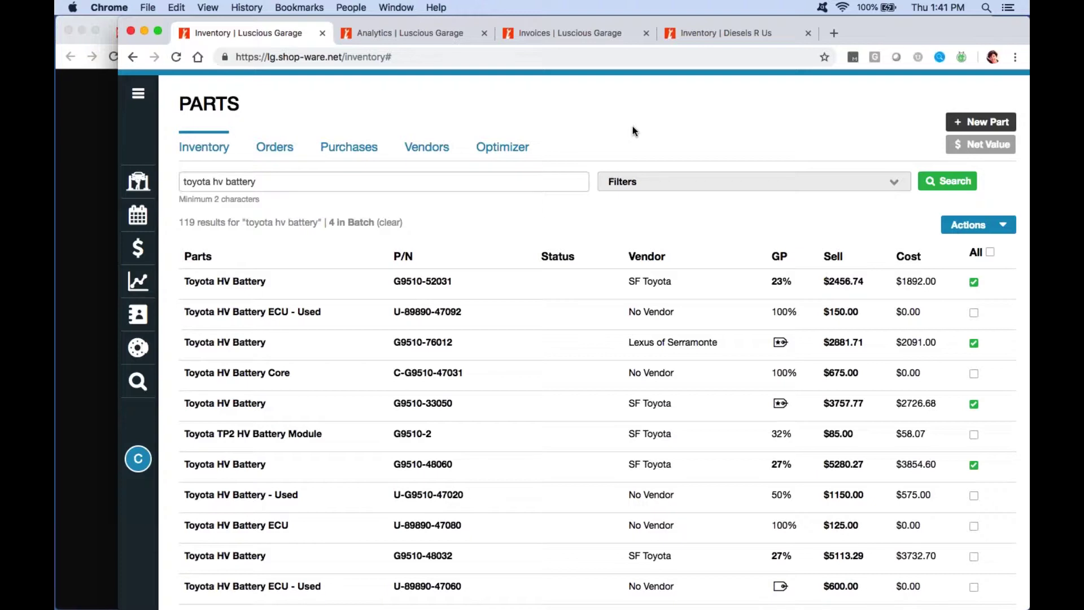
left_click(520, 151)
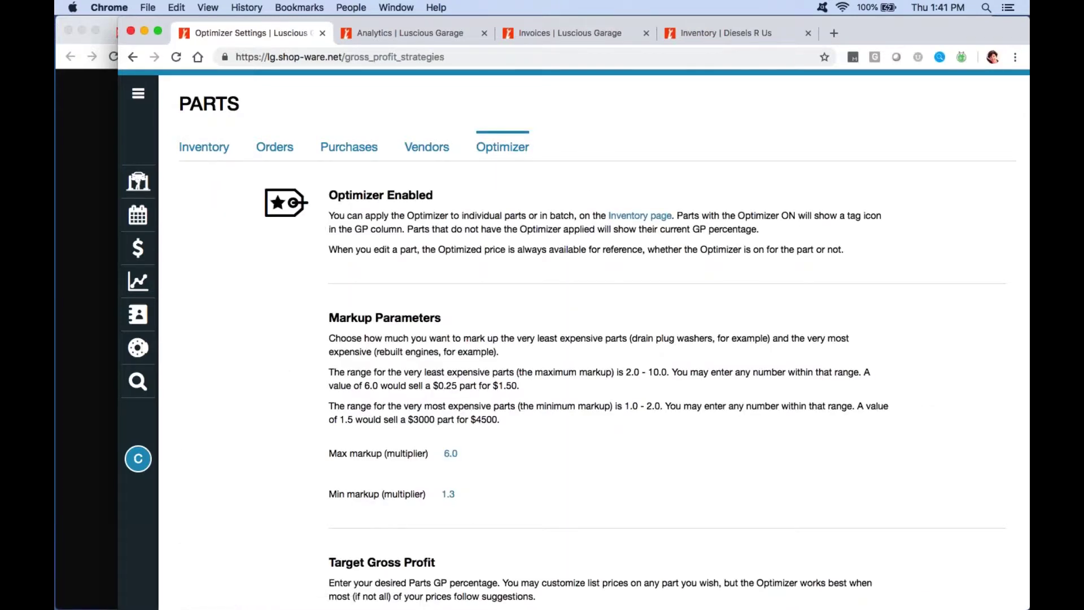
scroll(348, 333, "down", 5)
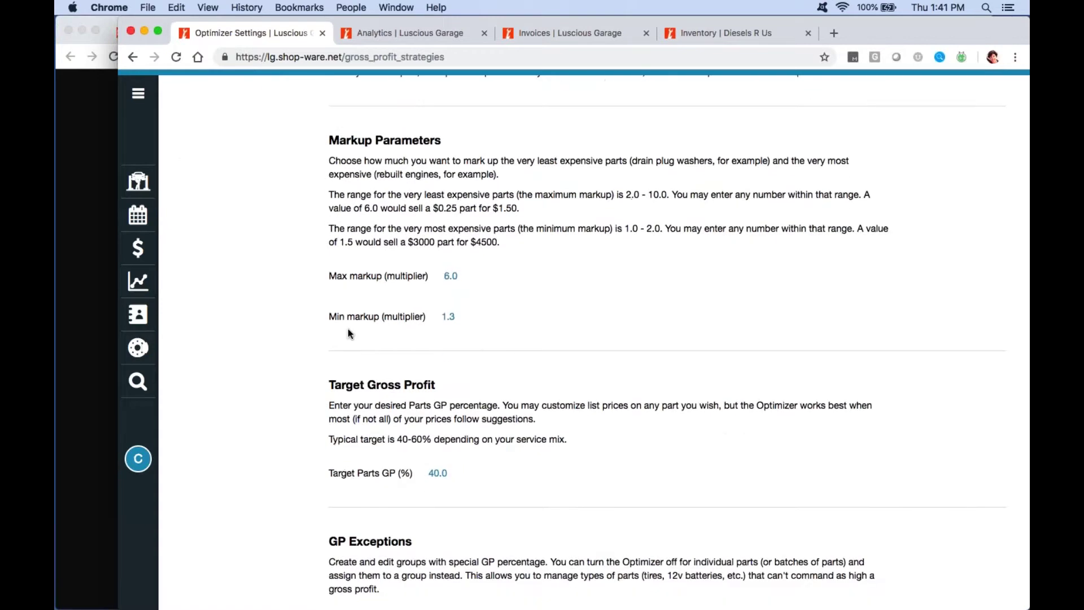
scroll(652, 372, "down", 5)
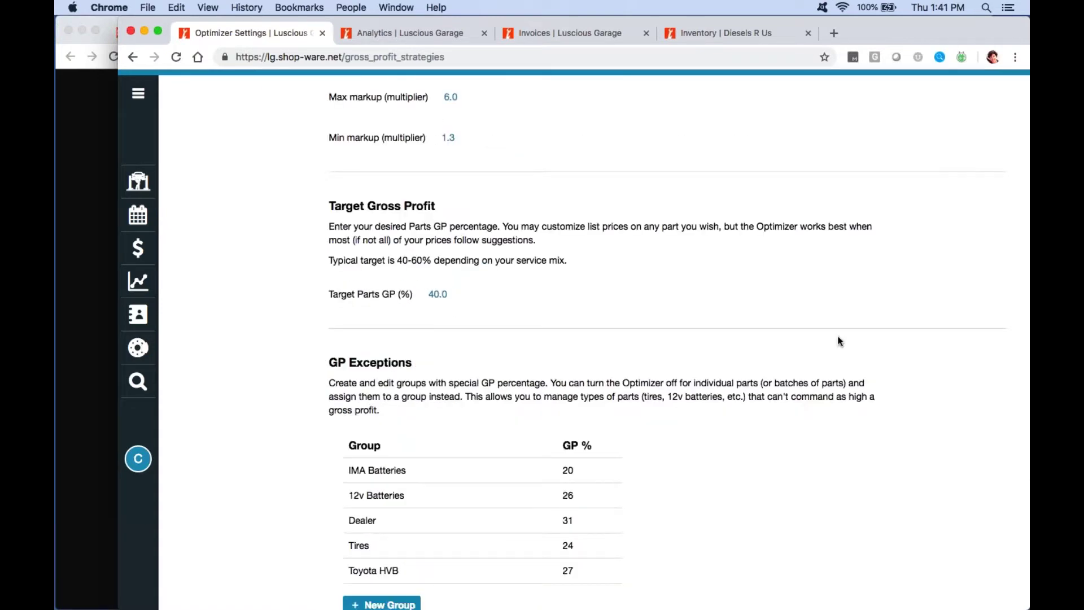
scroll(837, 339, "down", 2)
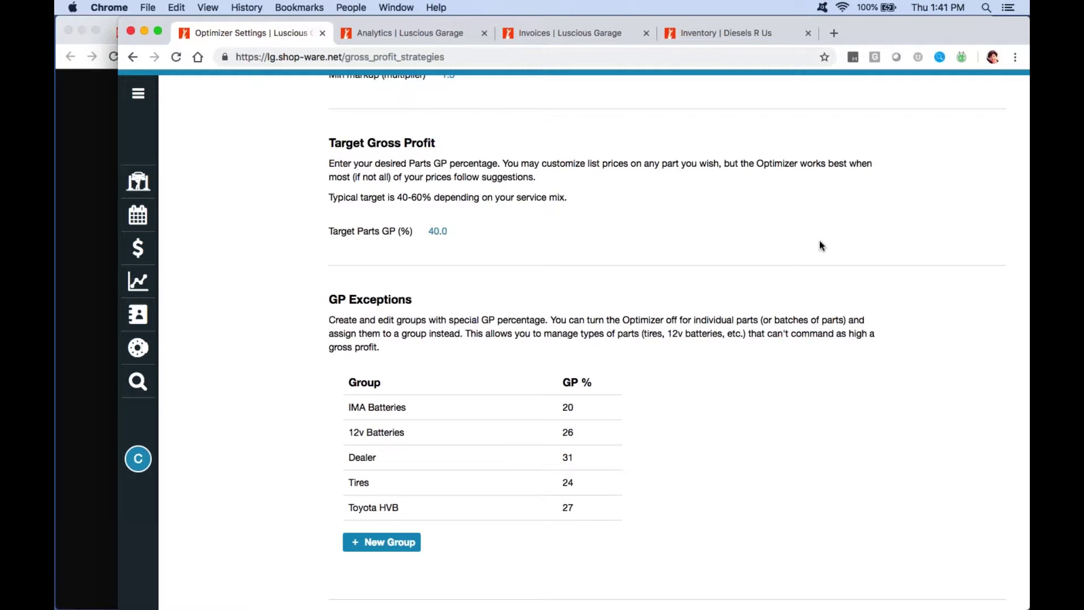
scroll(819, 243, "down", 1)
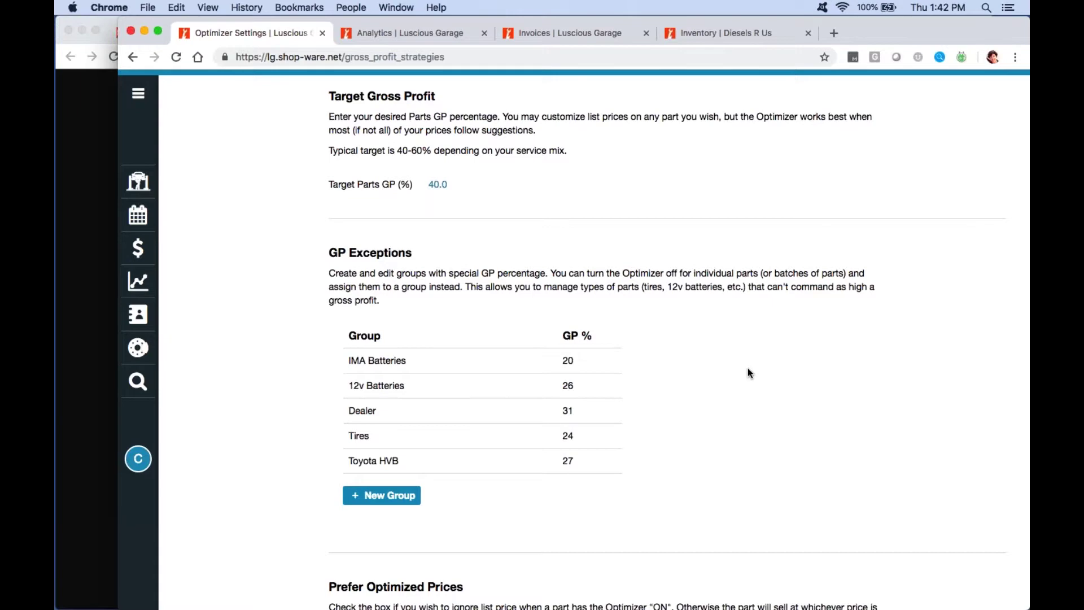
scroll(747, 368, "up", 8)
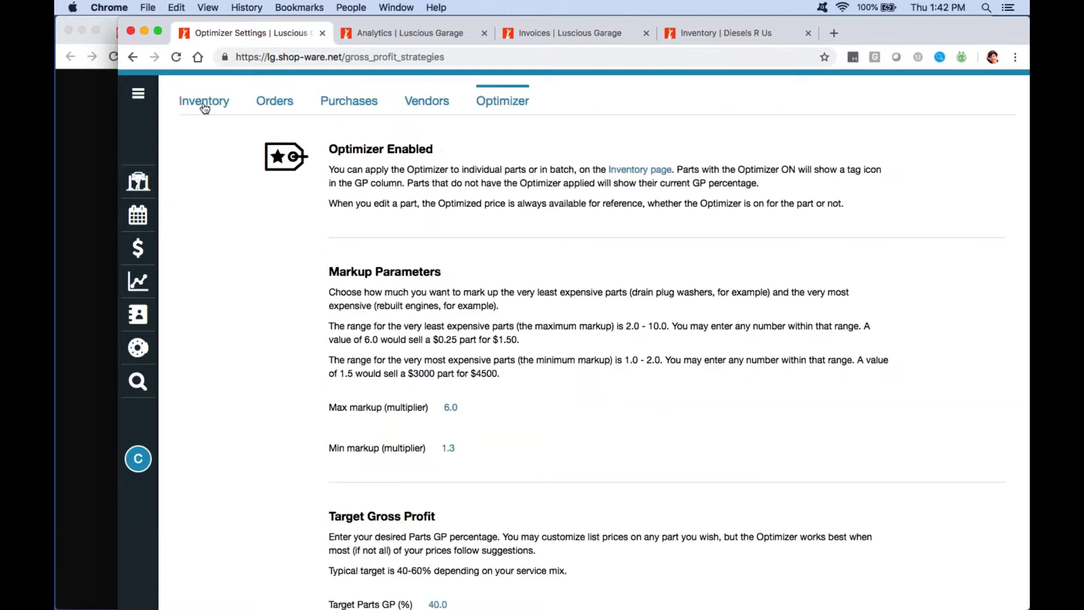
Return to the inventory and inspect the pricing, Optimizer setting and group of Interstate 12v Mega-Tron II Battery MT-24F.
left_click(204, 105)
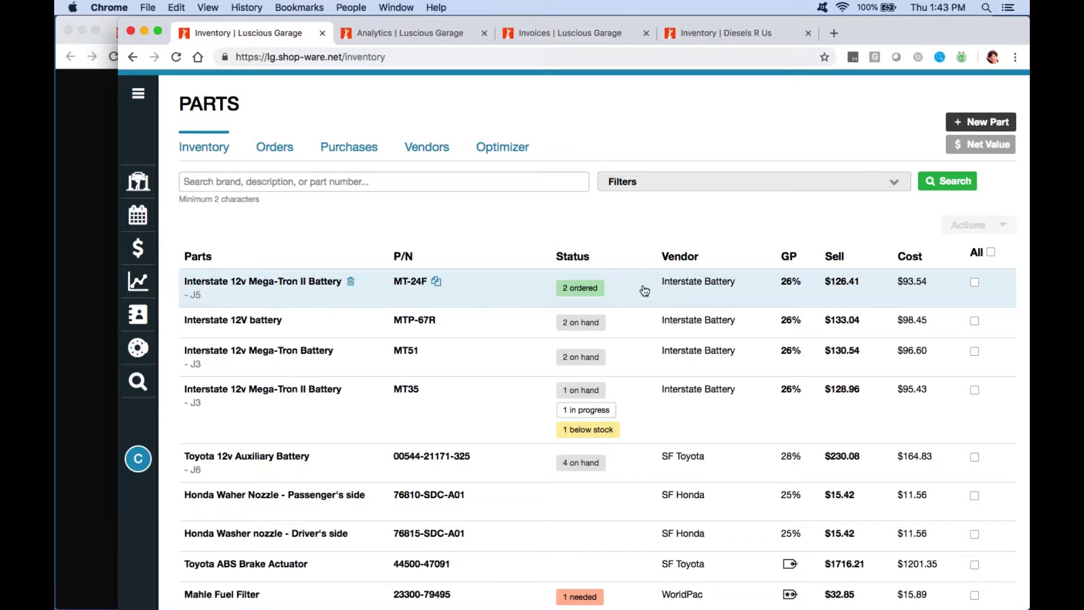
left_click(793, 300)
scroll(751, 279, "down", 5)
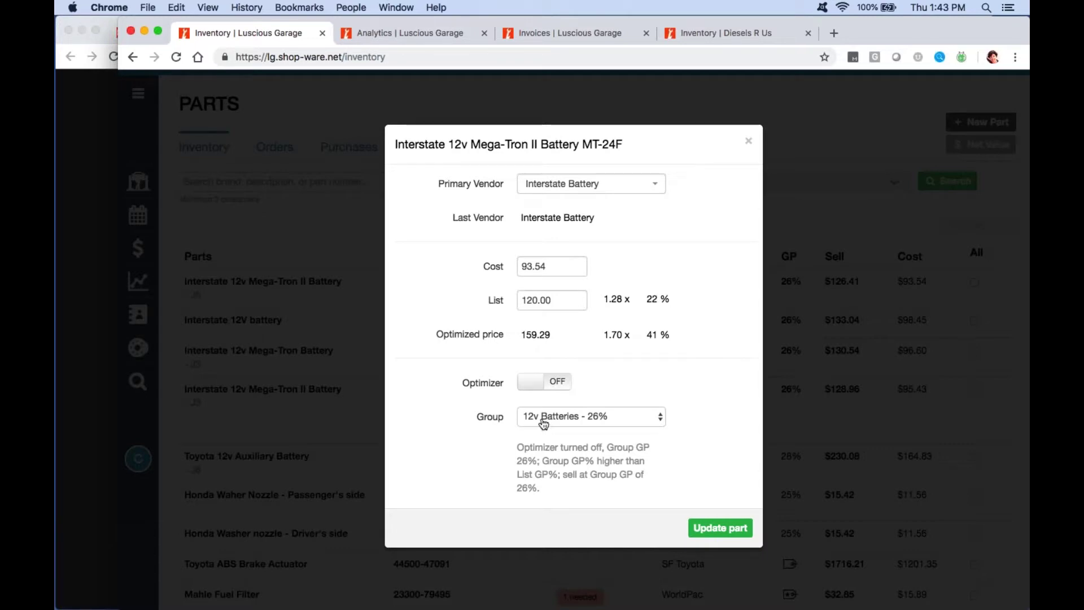
scroll(737, 367, "down", 3)
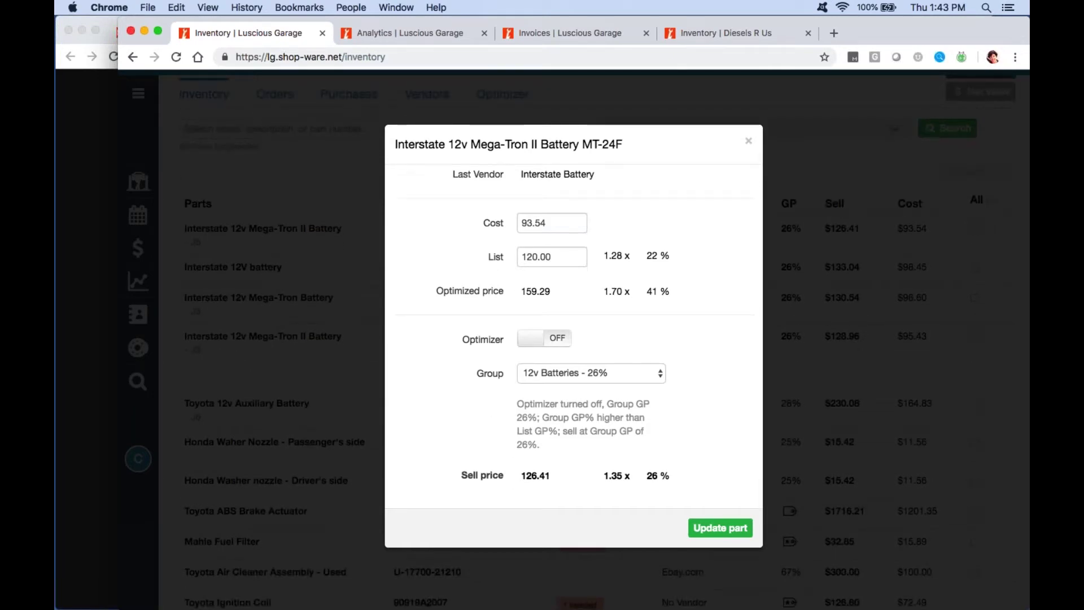
Turn the Optimizer on for the MT-24F battery to compare its sell price, and turn it off again.
left_click(549, 339)
scroll(723, 367, "down", 3)
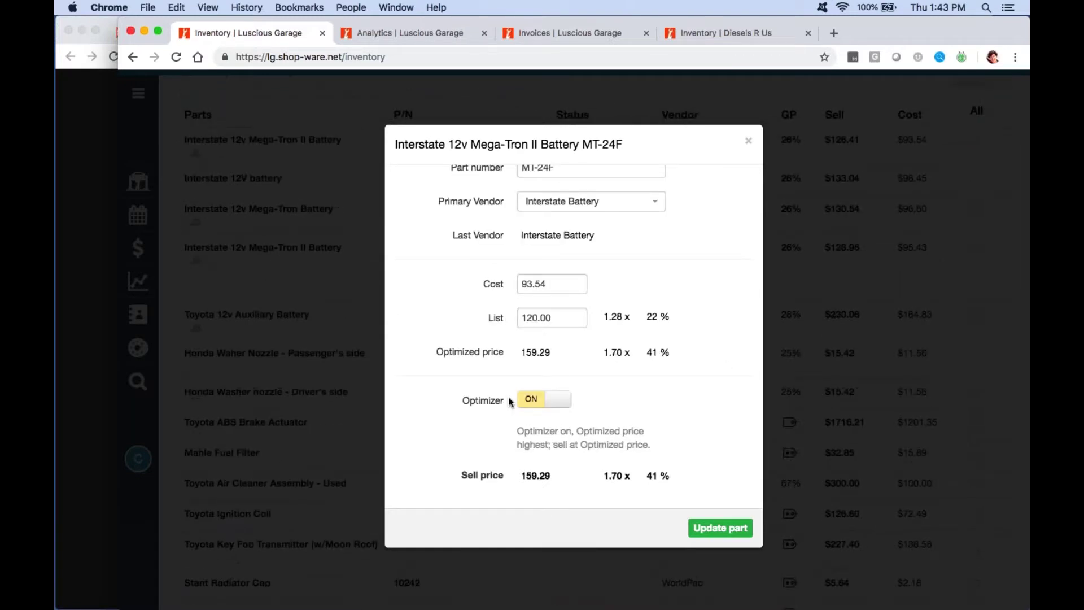
left_click(565, 403)
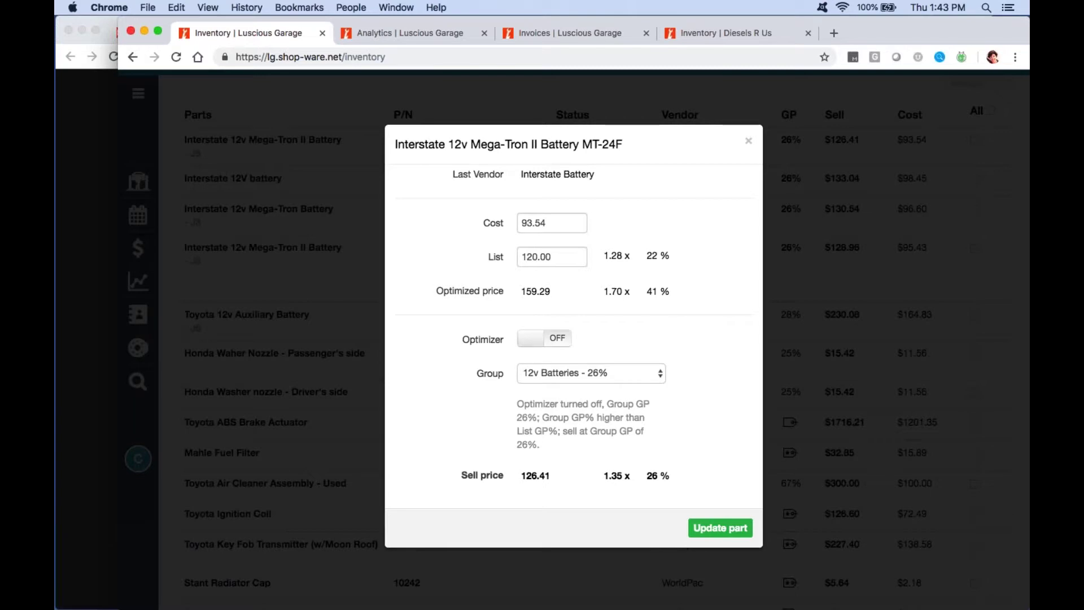
Set the MT-24F battery's group to Tires - 24% and highlight the explanation of its sell price.
left_click(657, 373)
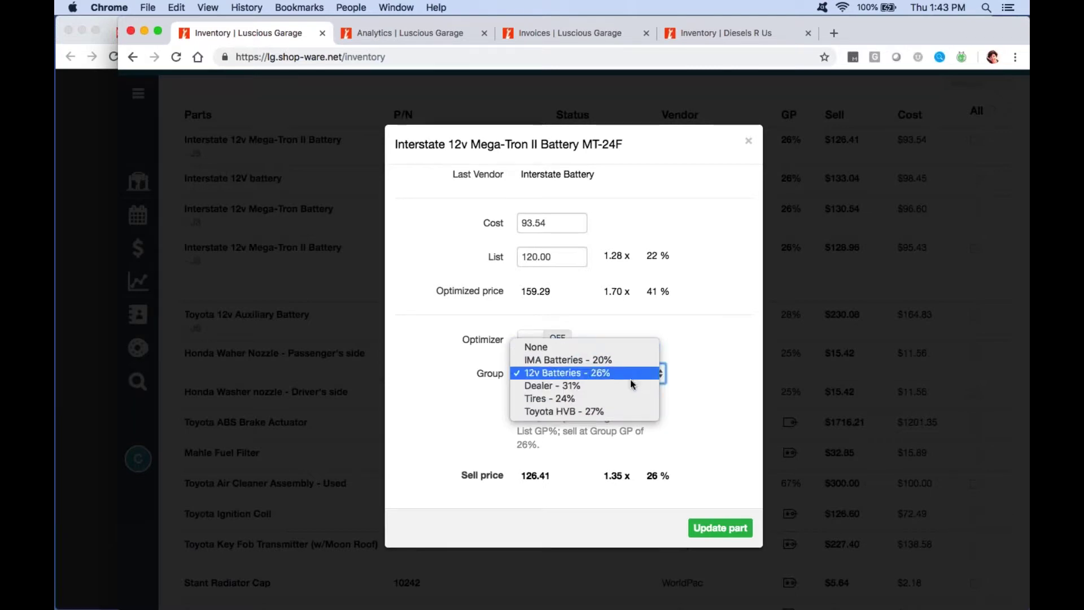
left_click(623, 406)
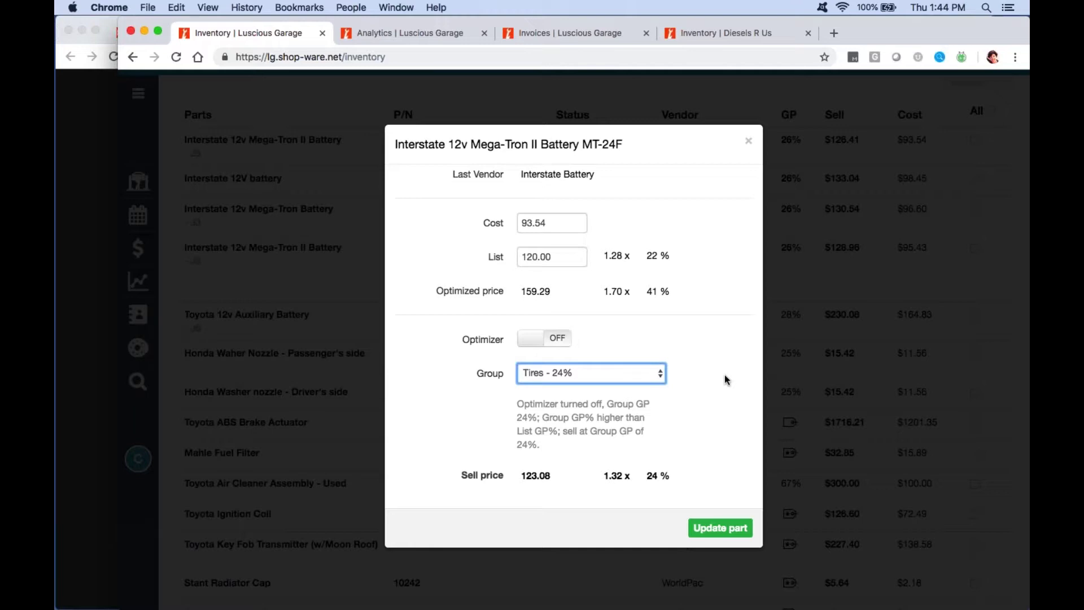
left_click_drag(517, 403, 546, 449)
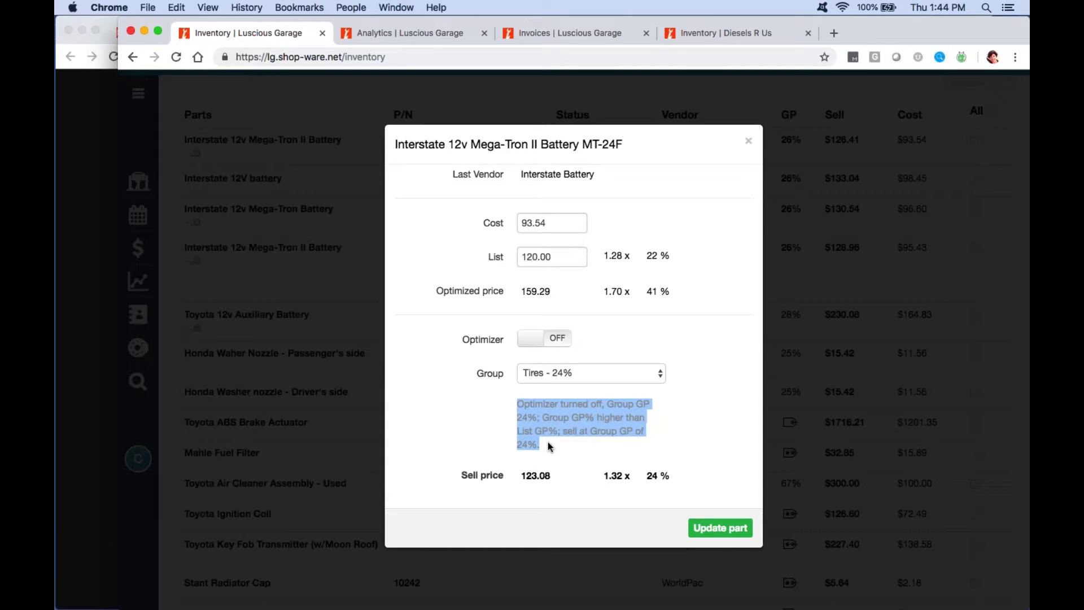
Highlight the Optimizer-off part of the MT-24F battery's pricing explanation and the gross profit percentage of its sell price.
left_click(557, 439)
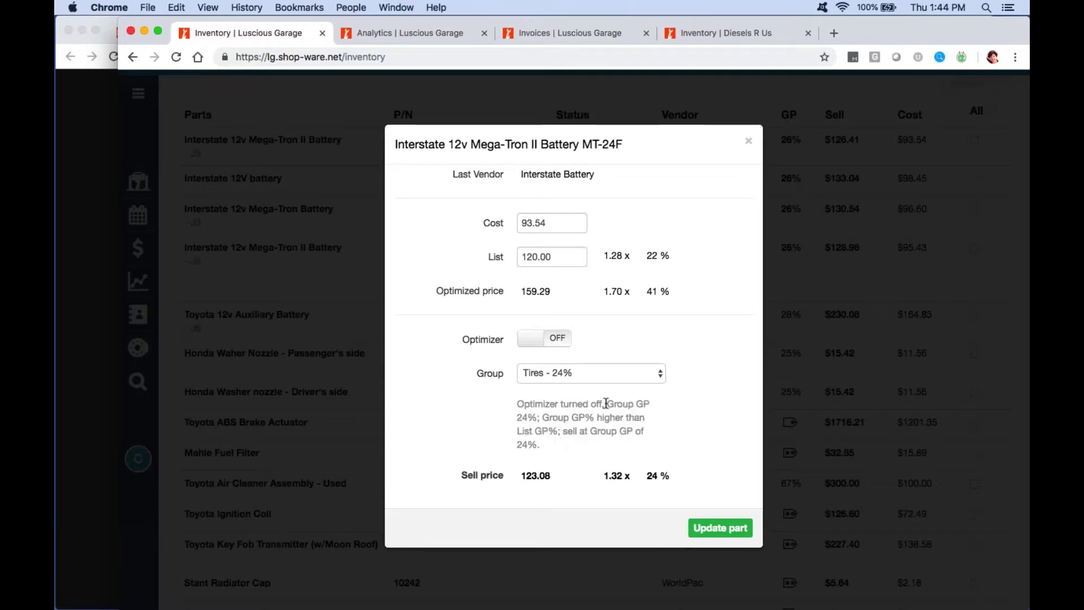
left_click_drag(524, 403, 599, 402)
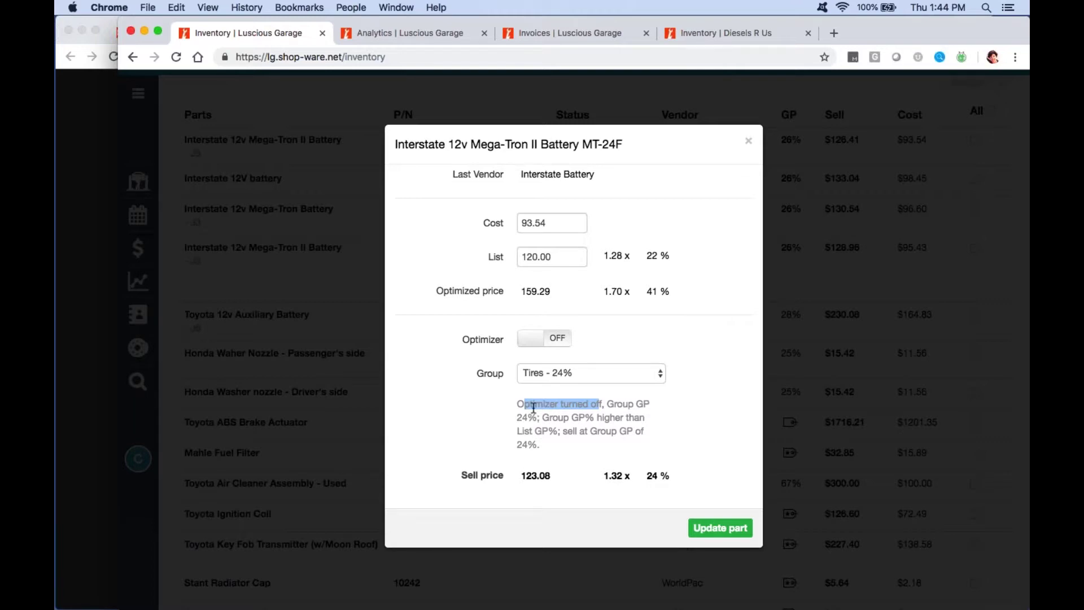
left_click_drag(646, 475, 667, 478)
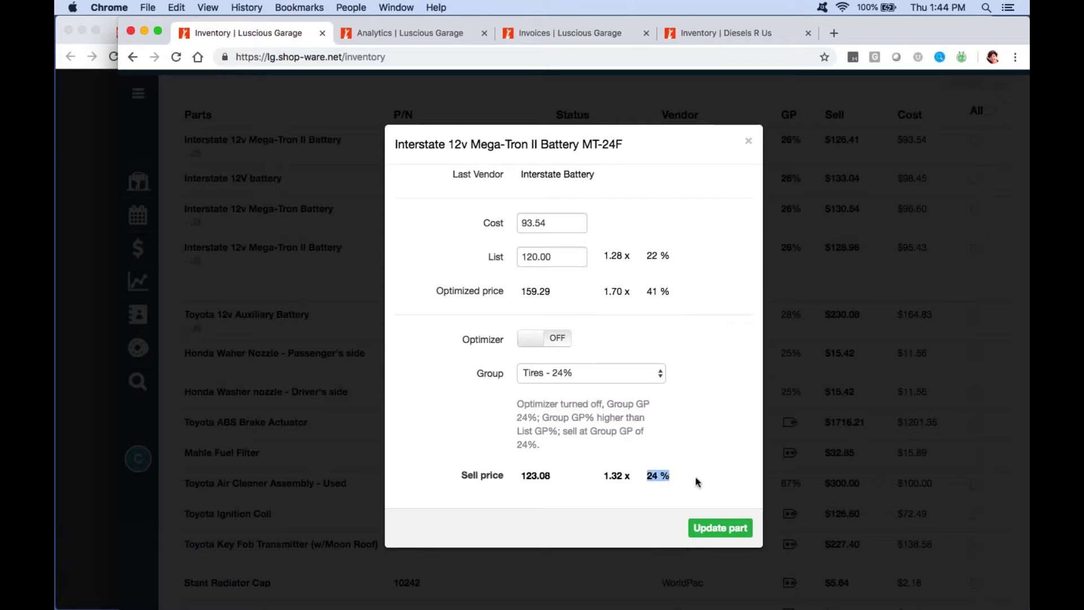
left_click(670, 408)
Set the MT-24F battery's list price to 135 to compare its sell price, and close the part without updating it.
left_click(541, 257)
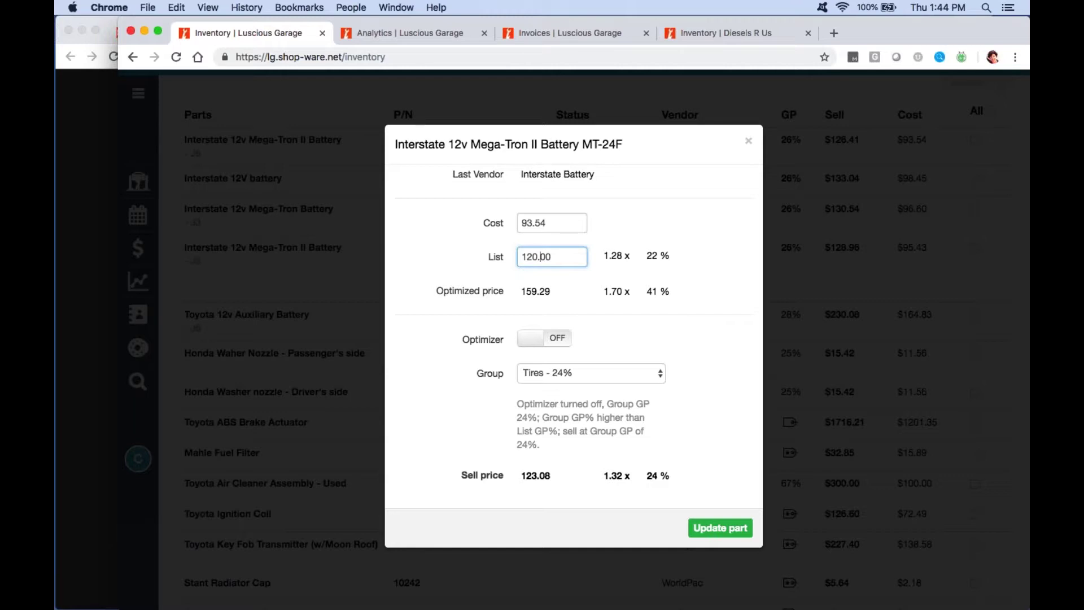
left_click_drag(566, 258, 490, 261)
type("135")
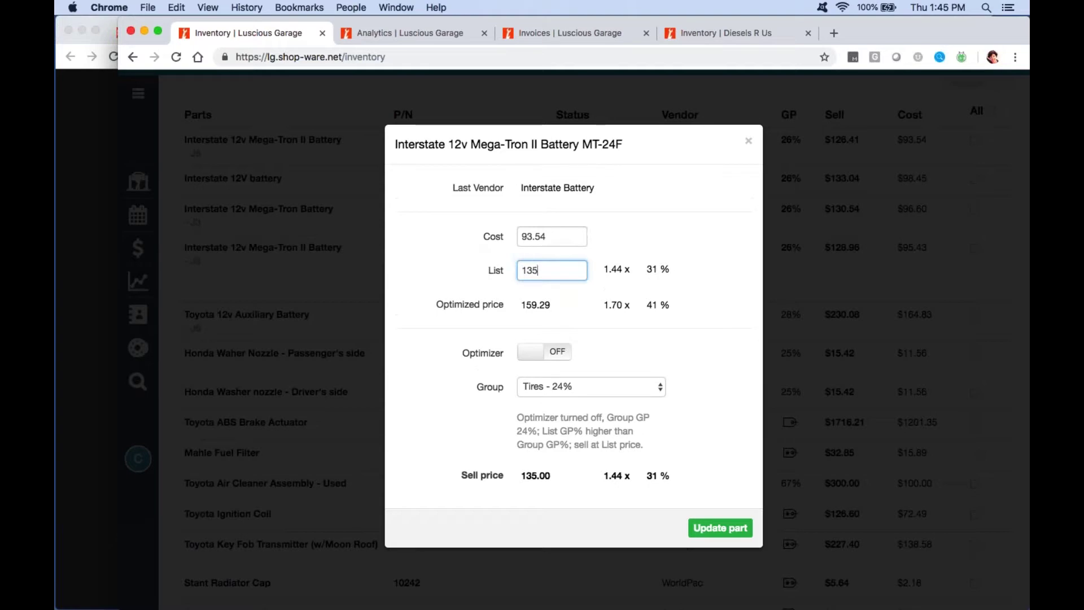
scroll(621, 435, "down", 1)
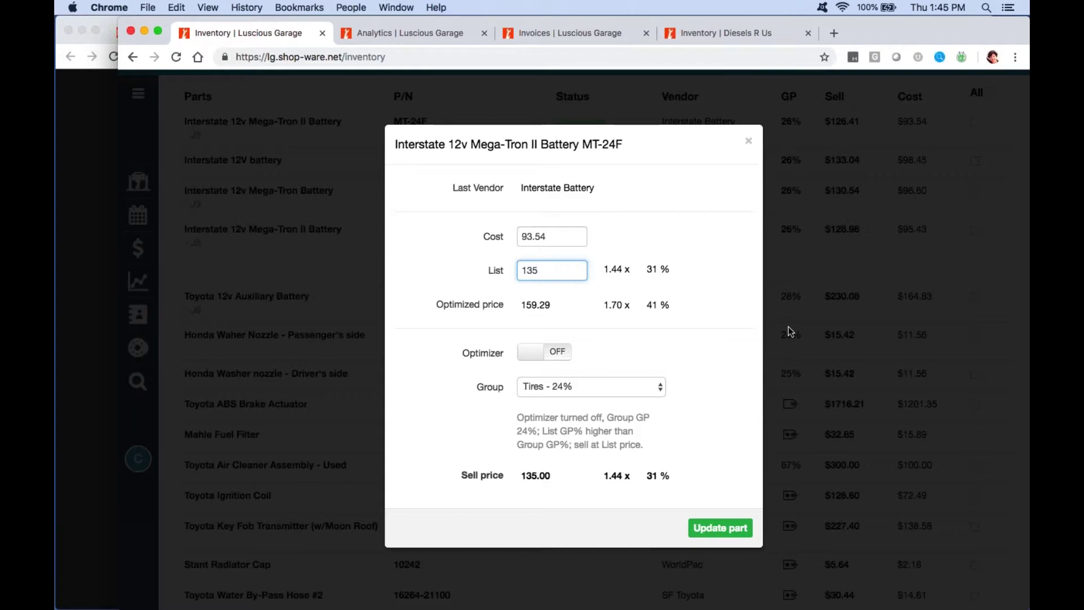
left_click(799, 220)
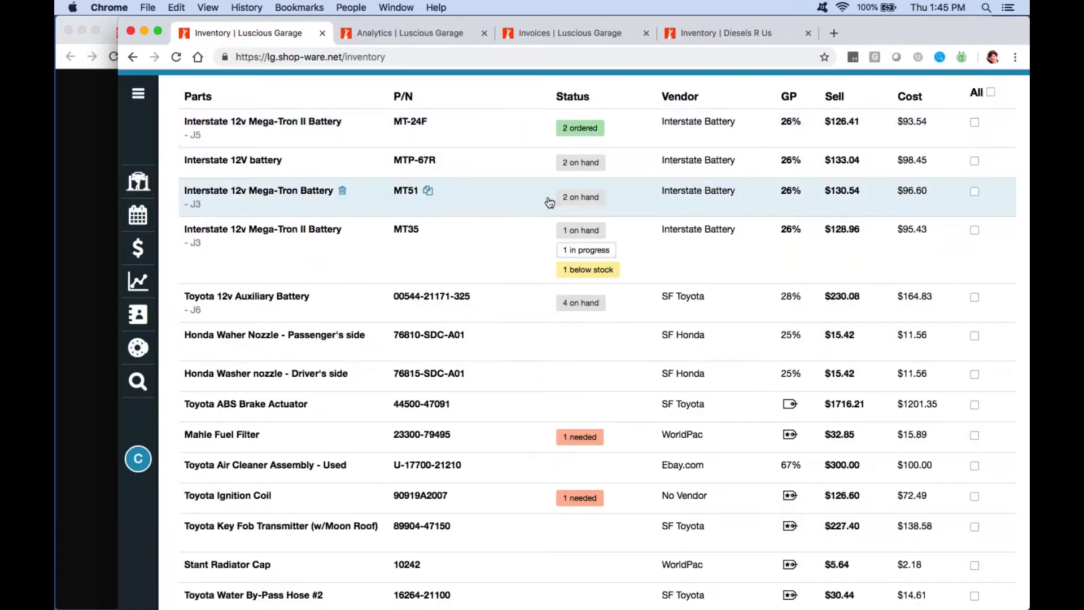
In the Optimizer's GP exceptions, set the 12v Batteries group's GP to 28% and update the group.
left_click(516, 148)
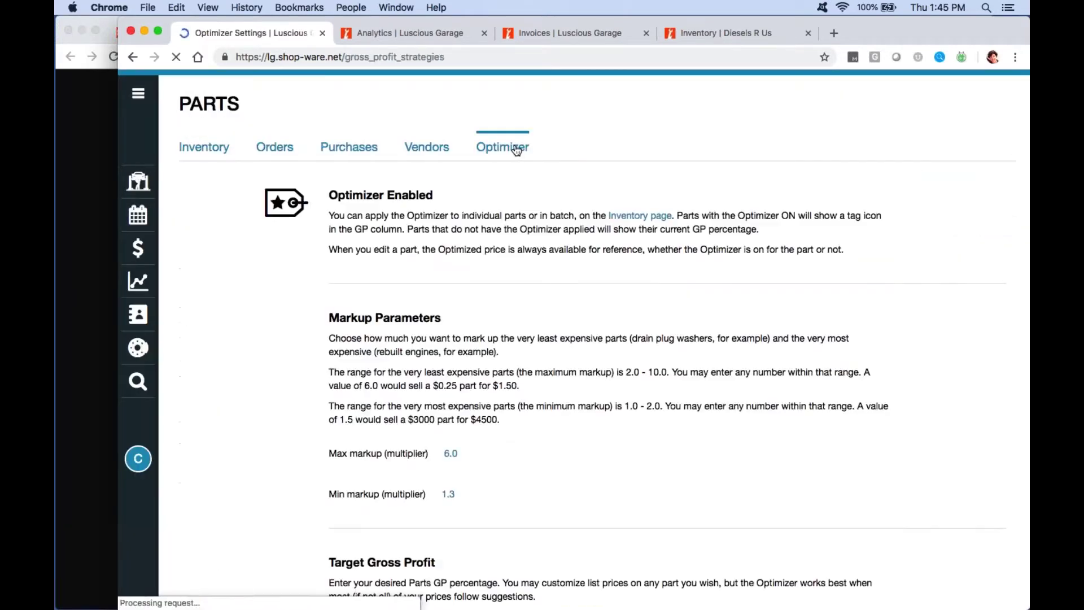
scroll(595, 440, "down", 10)
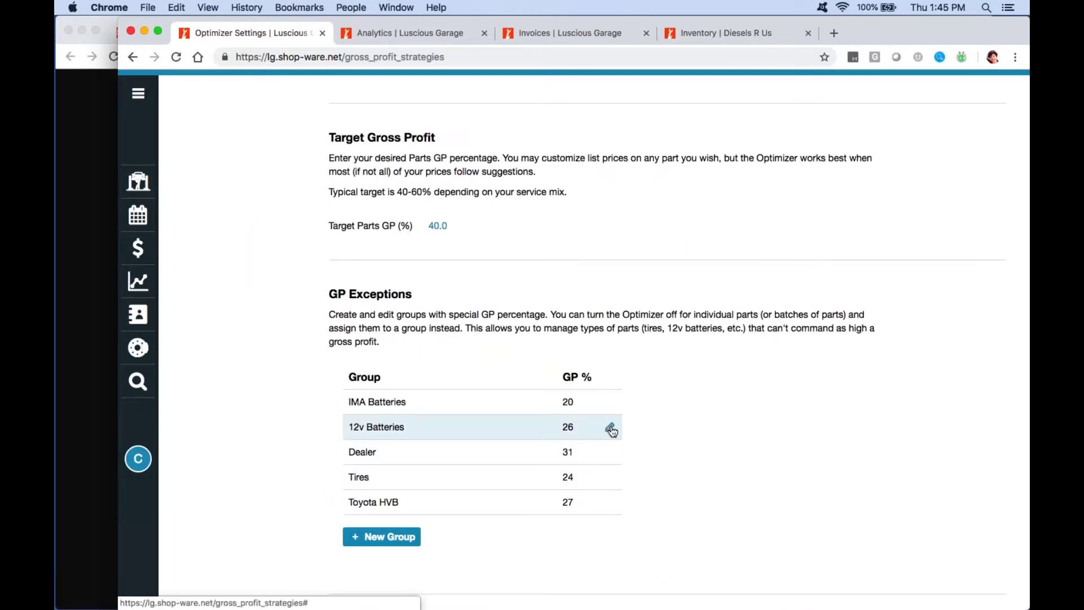
left_click(612, 430)
left_click(551, 228)
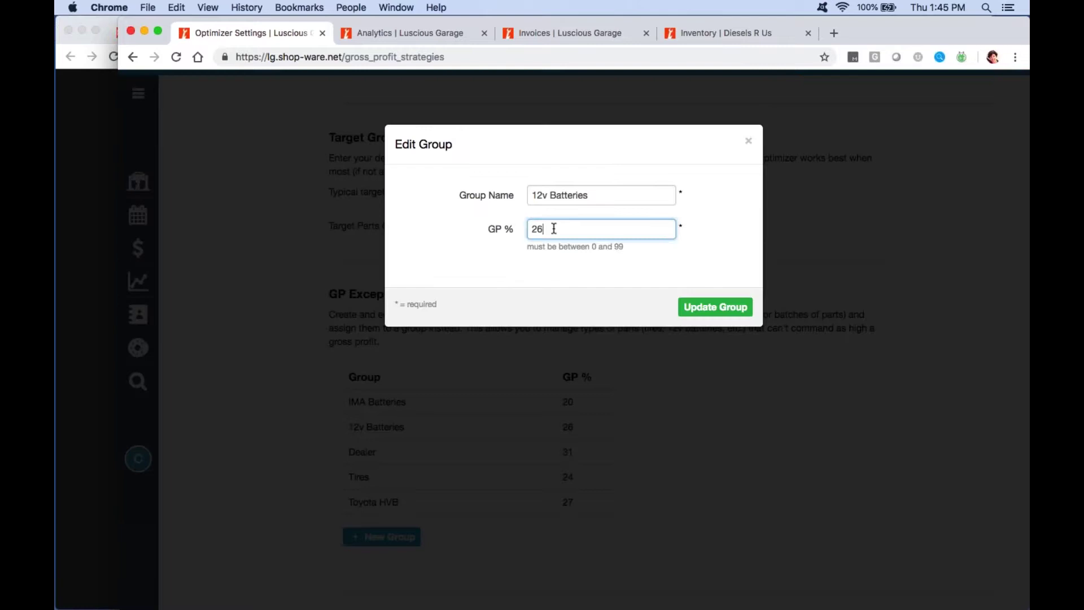
key("BackSpace")
type("8")
left_click(715, 307)
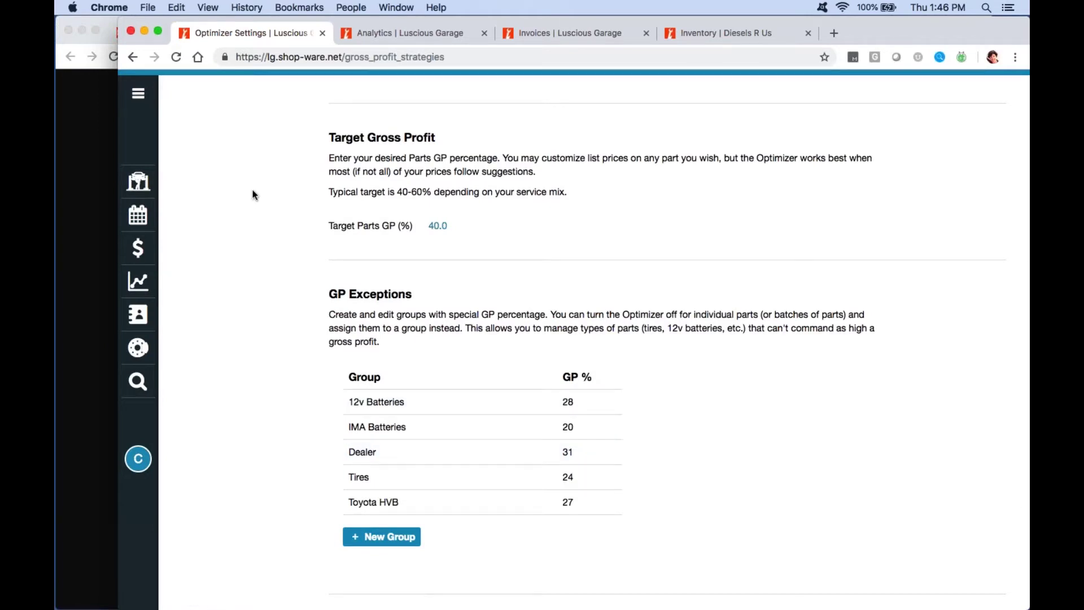
Return to the parts inventory and search it for "12v battery".
scroll(252, 195, "up", 10)
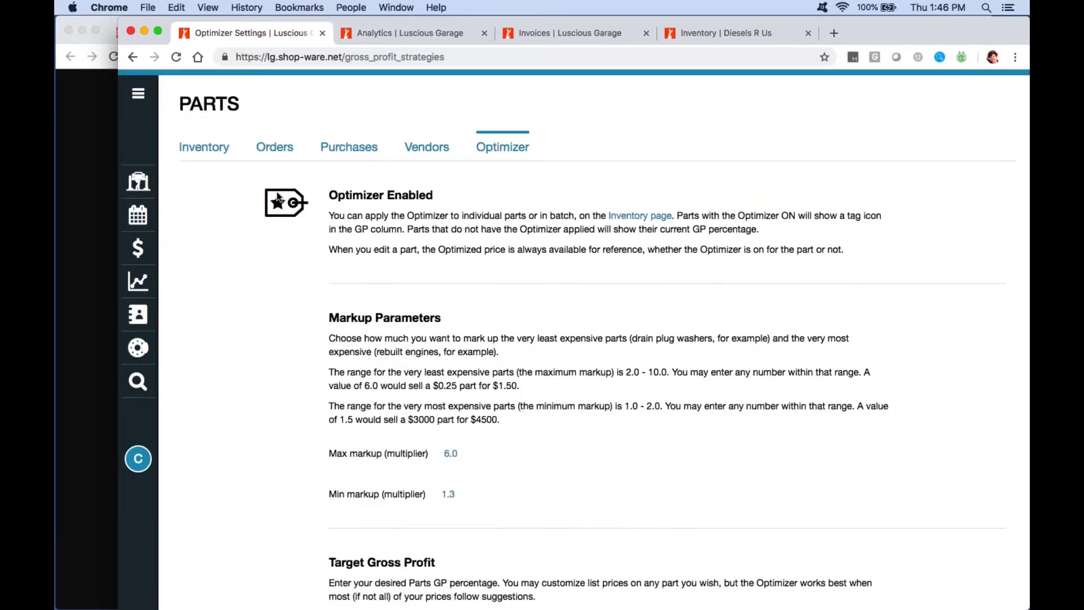
left_click(204, 147)
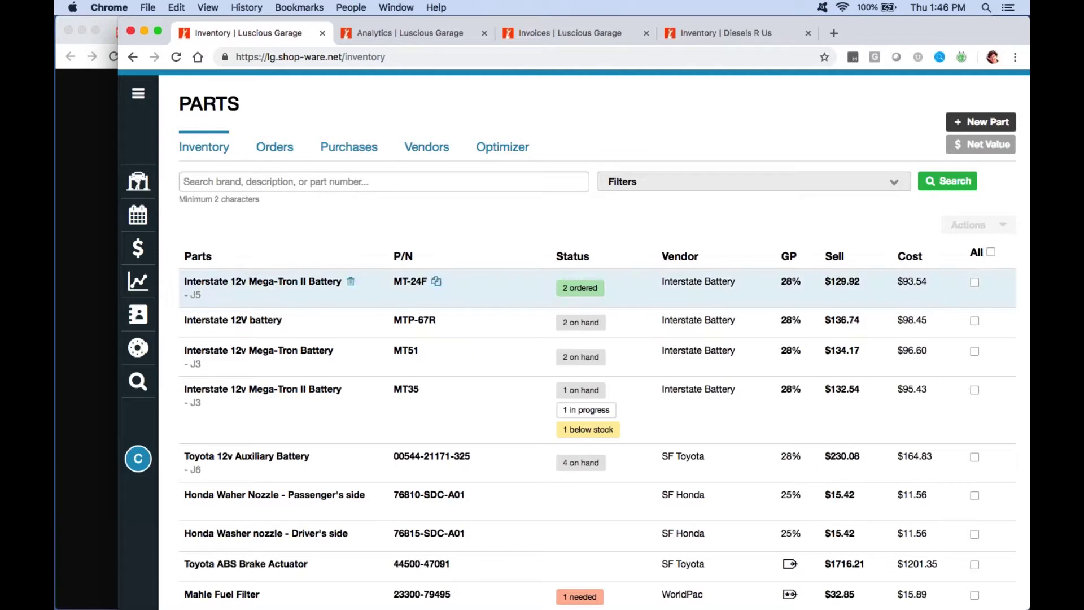
left_click(266, 176)
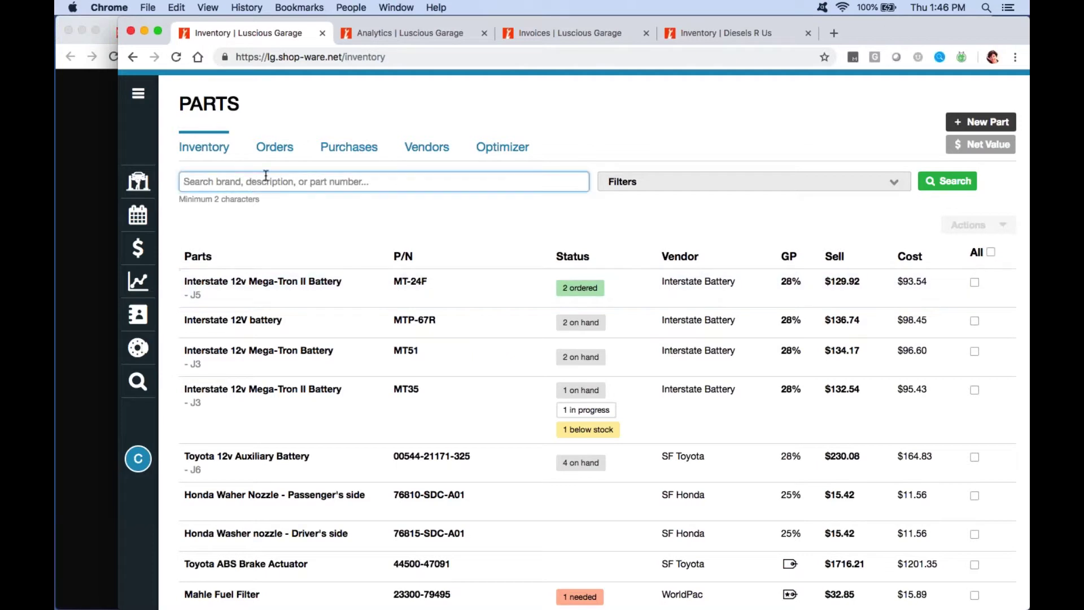
type("12v battery")
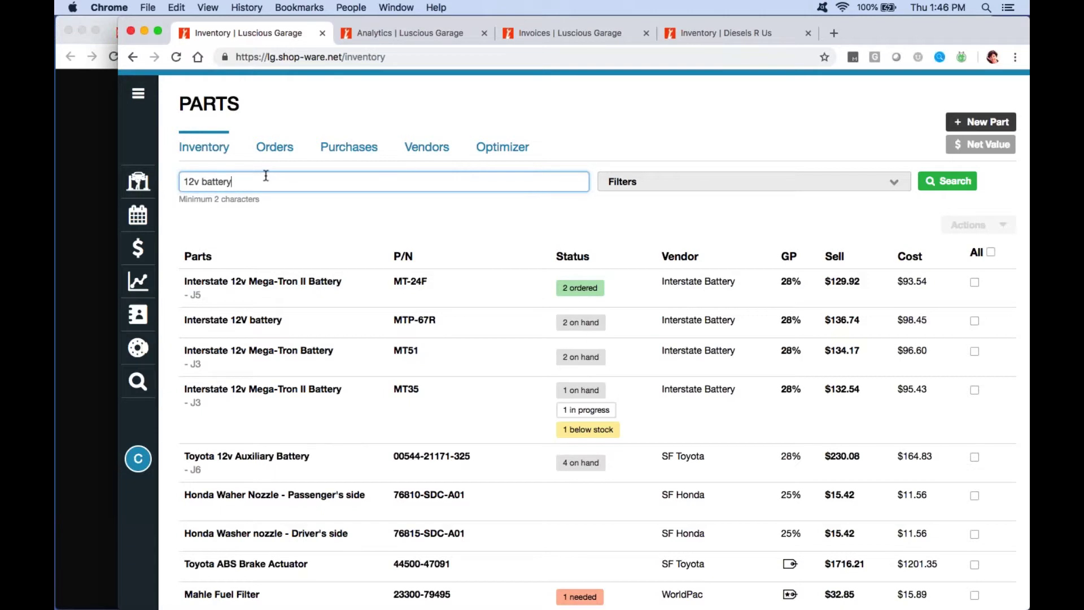
key("Return")
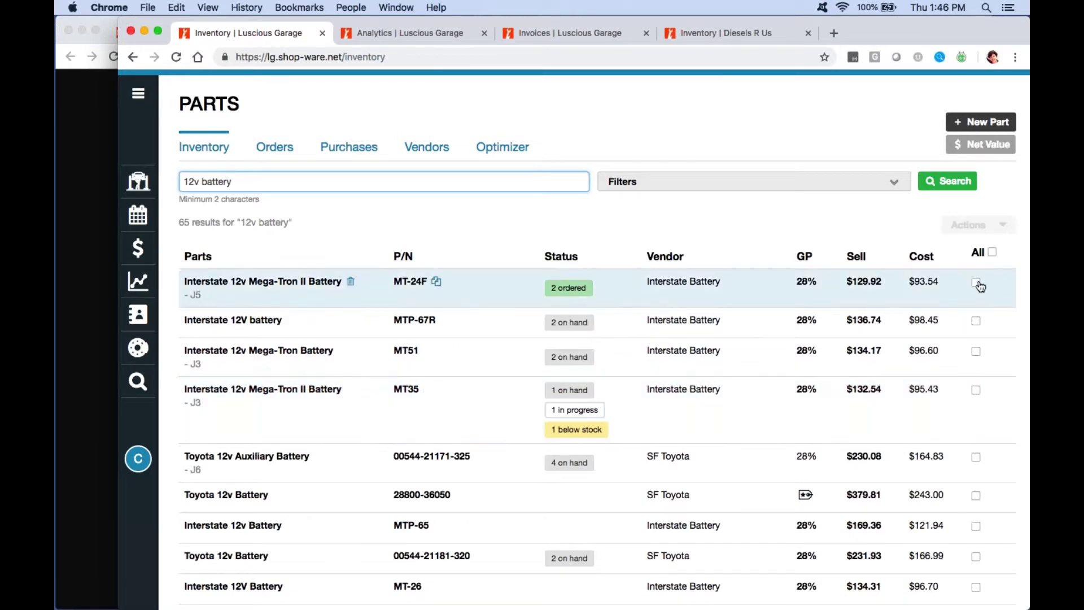
Add all parts on the first results page to the batch, excluding the Toyota 12V Battery Ground Cable and Deltran Battery Tender Jr 12v.
left_click(992, 252)
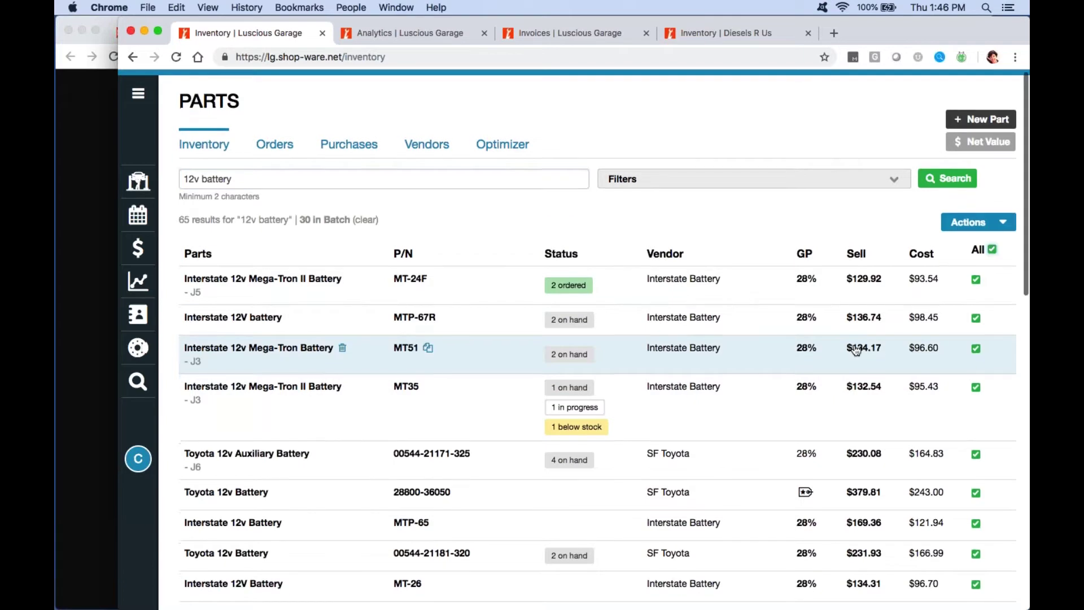
scroll(713, 305, "down", 3)
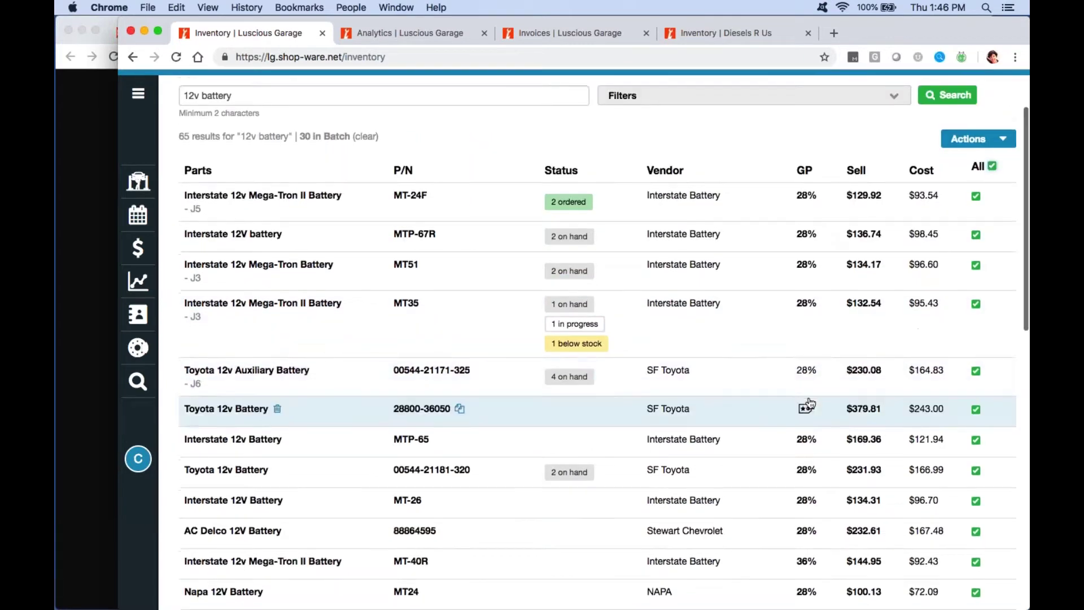
scroll(807, 404, "down", 7)
left_click(976, 486)
scroll(976, 489, "down", 7)
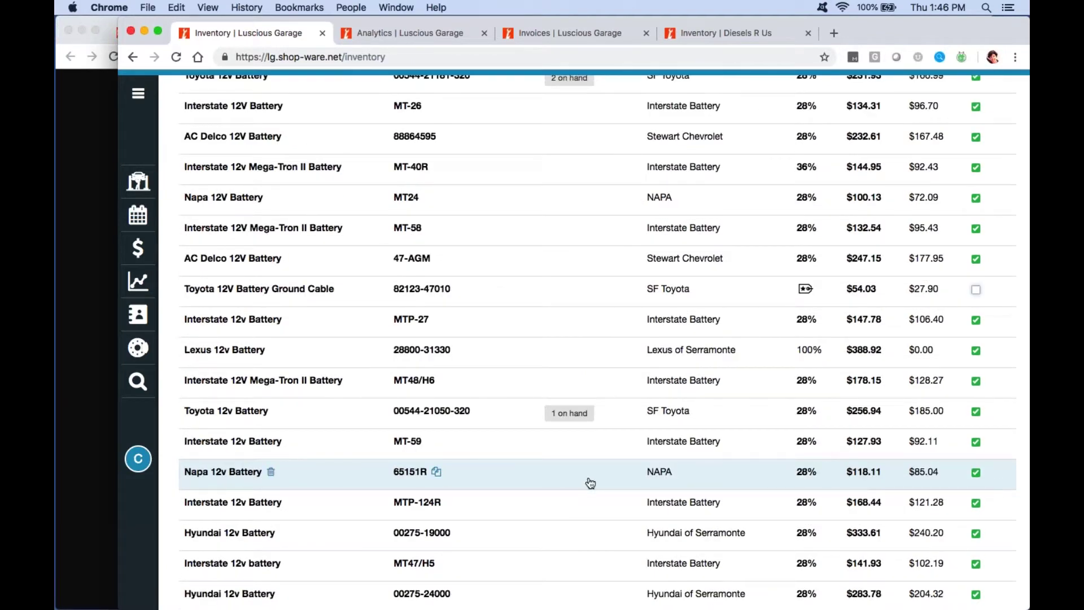
scroll(590, 483, "down", 6)
scroll(590, 482, "down", 4)
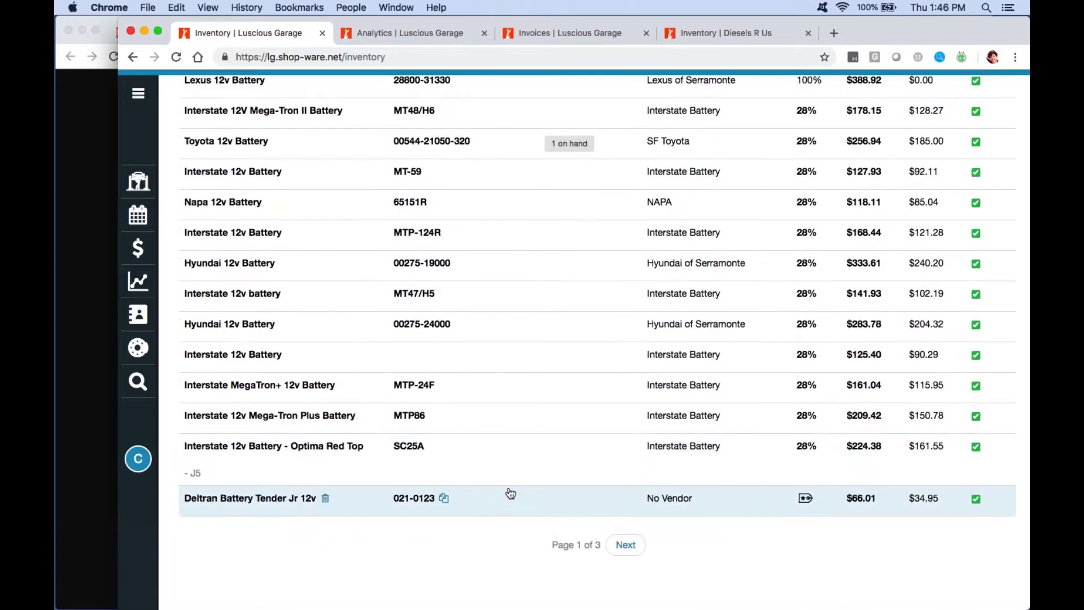
left_click(976, 499)
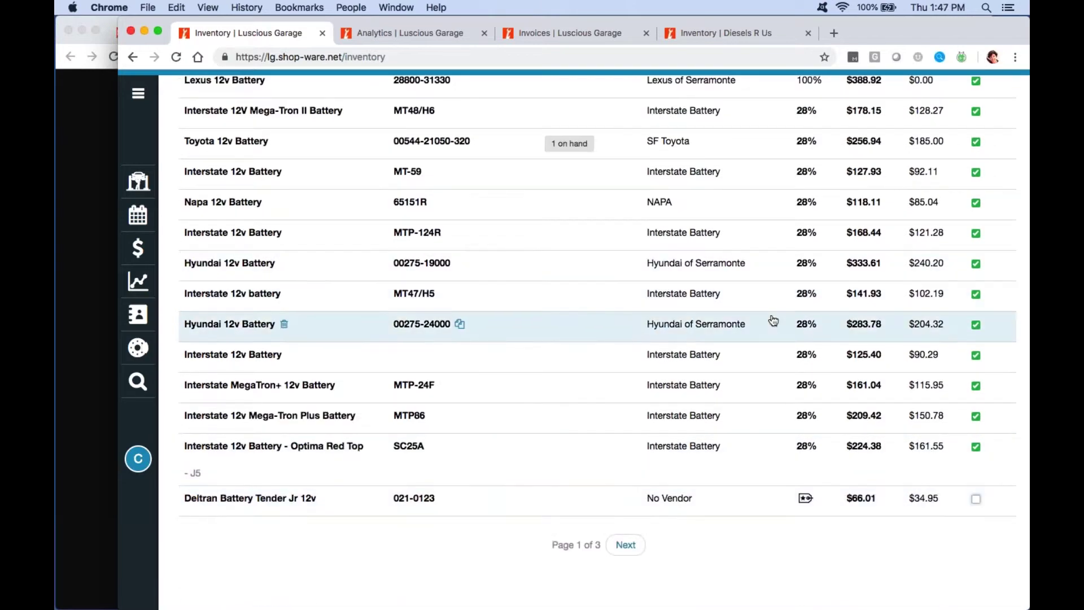
scroll(773, 321, "up", 10)
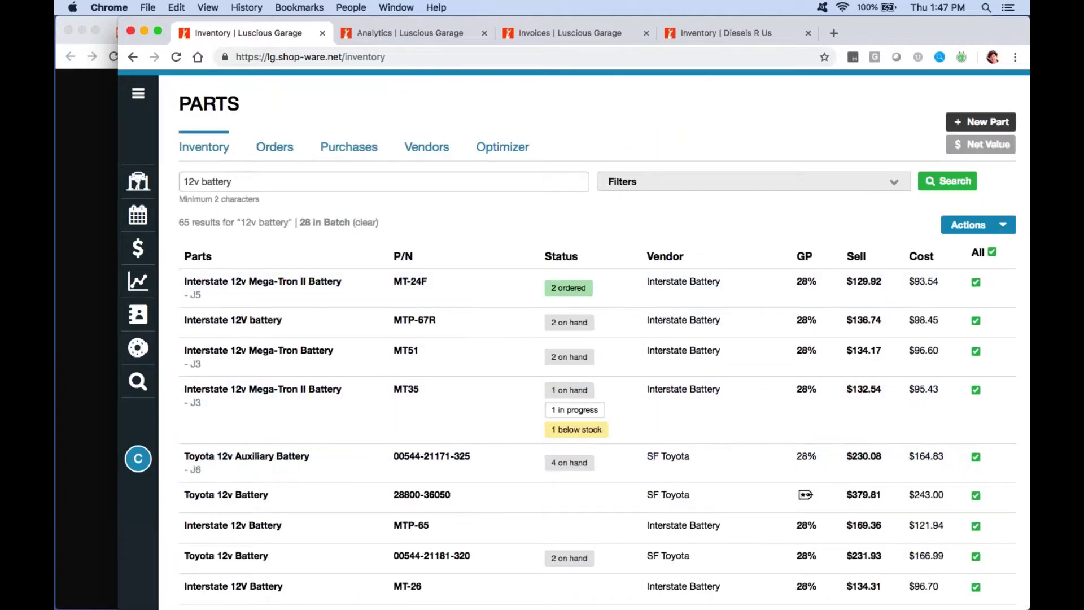
Edit the batch's pricing to Optimizer OFF with the group 12v Batteries - 28%, and update the parts.
left_click(969, 226)
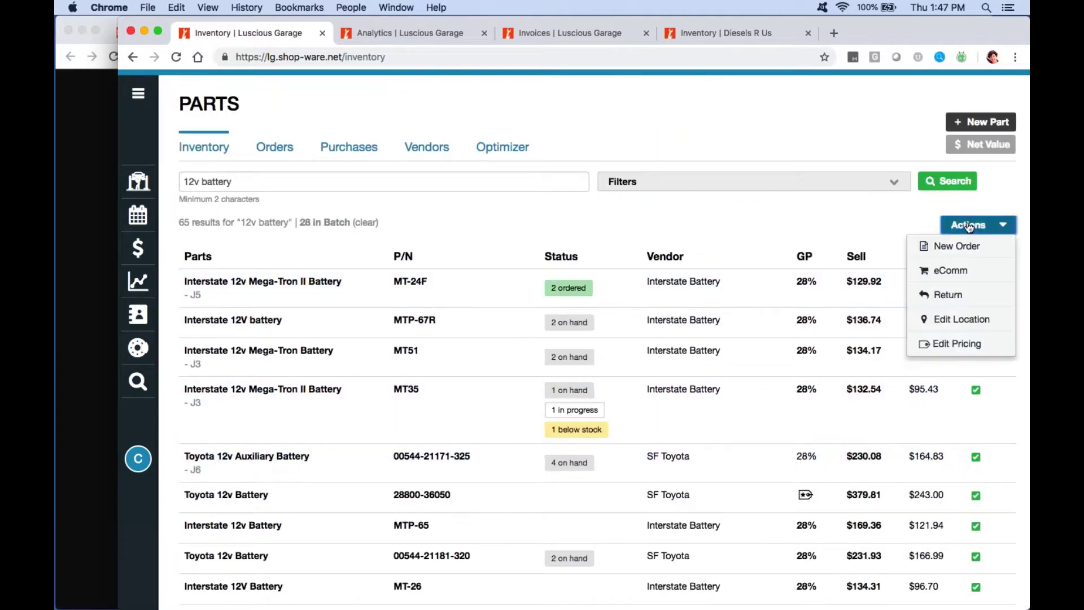
left_click(954, 344)
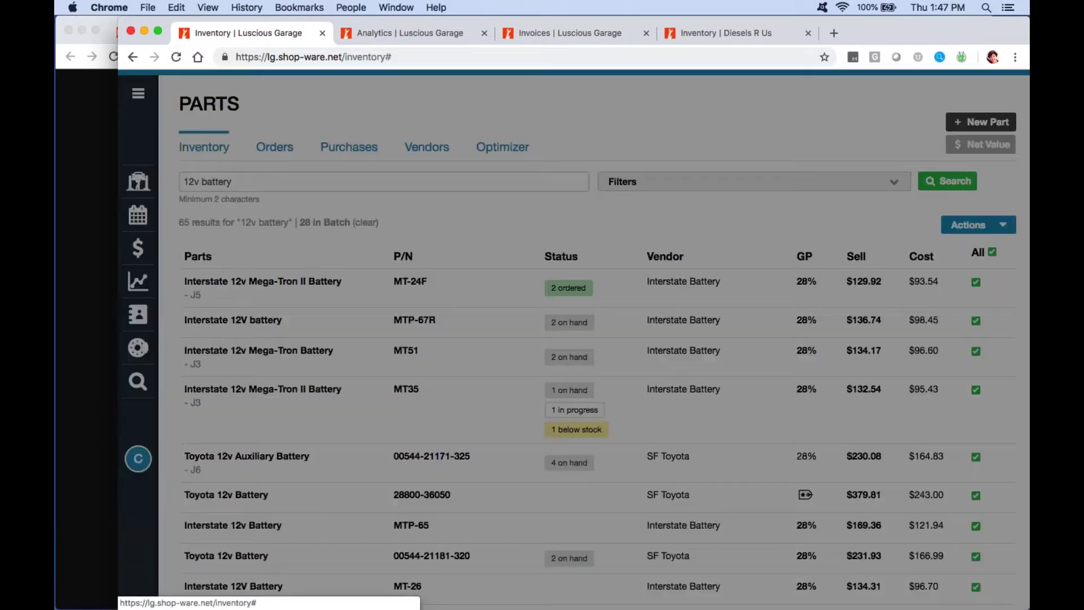
left_click(466, 251)
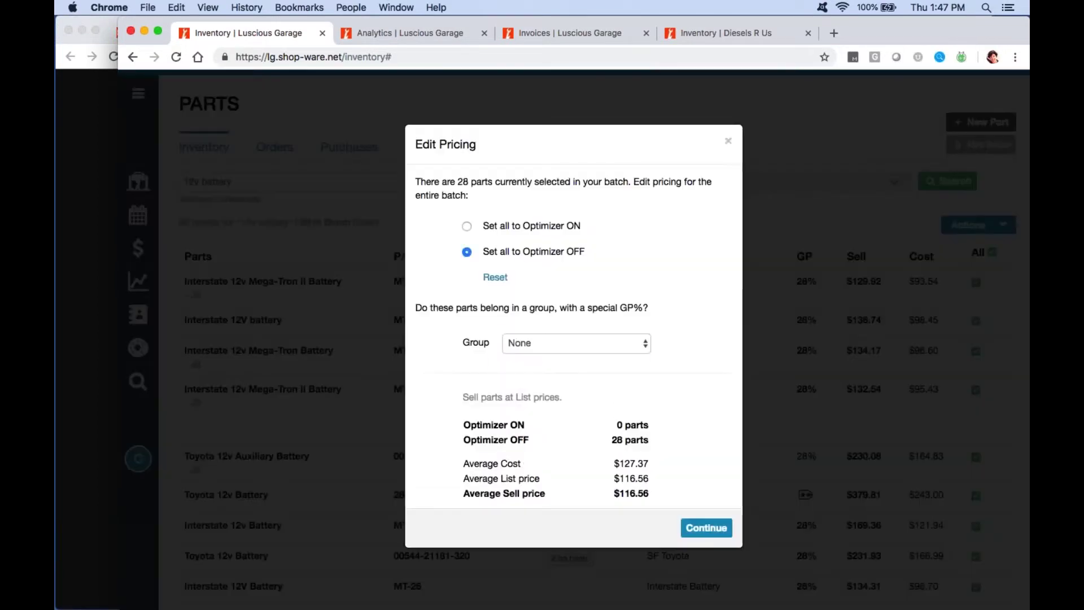
left_click(556, 343)
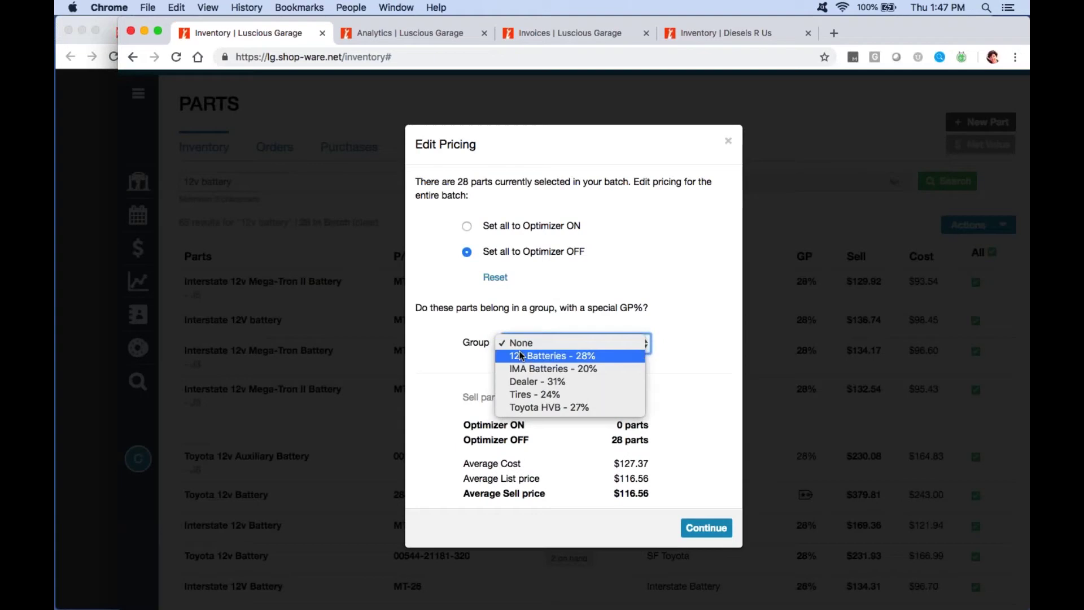
left_click(560, 357)
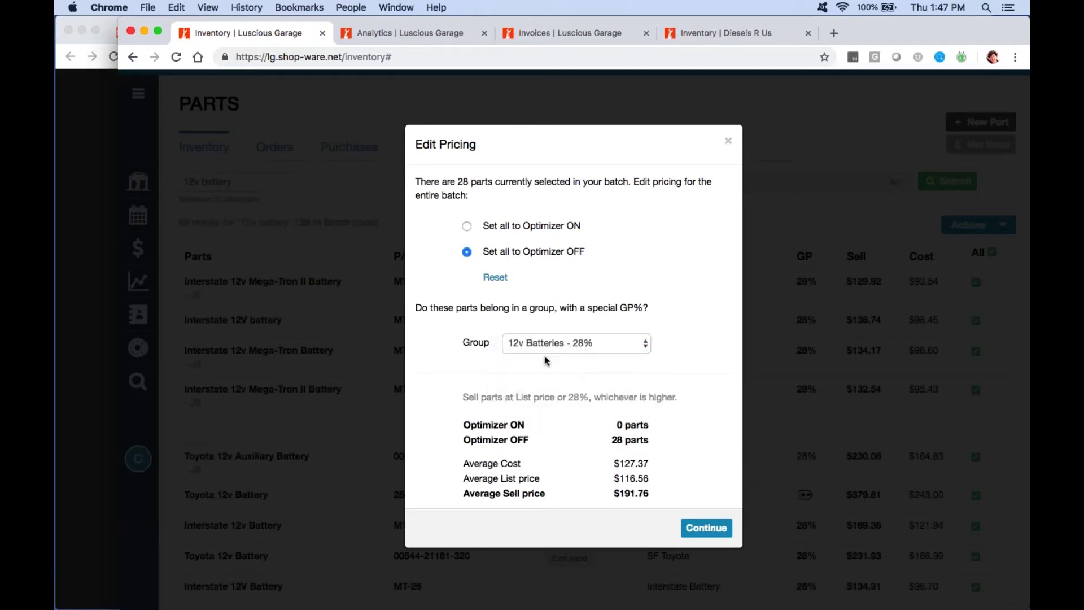
left_click(714, 523)
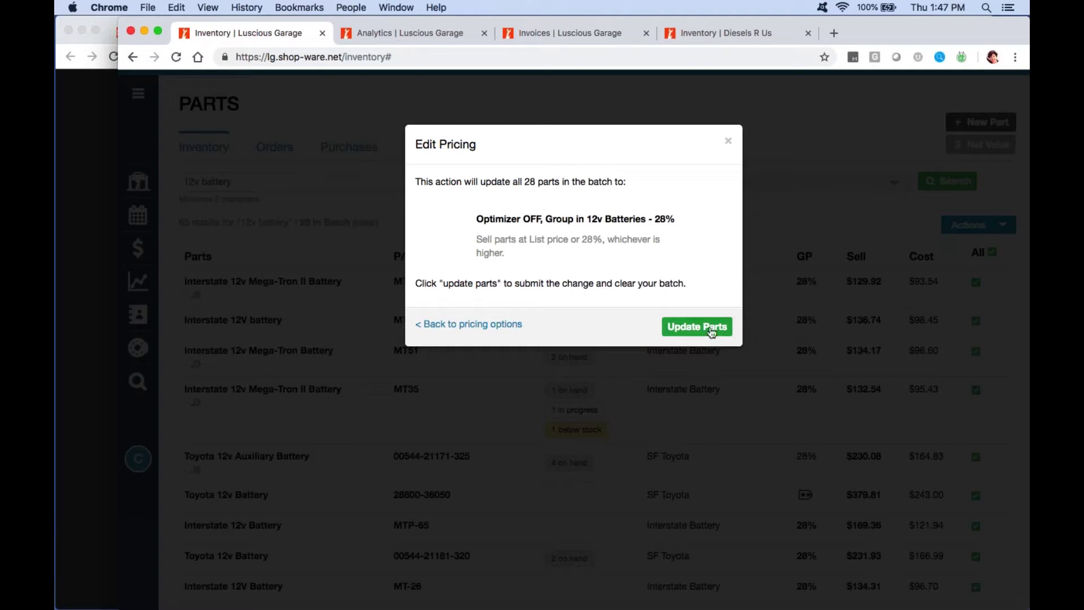
left_click(709, 329)
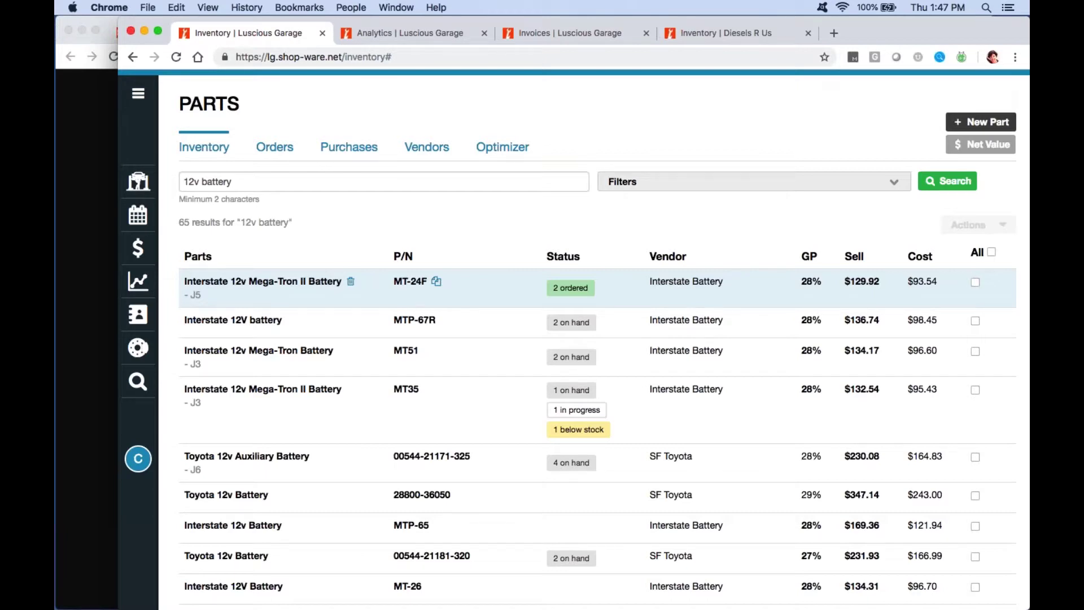
Open the 2012 Toyota Prius C work order, search the canned jobs for "60k" and expand the other vehicles of the 60k/120k Mile Service.
left_click(138, 181)
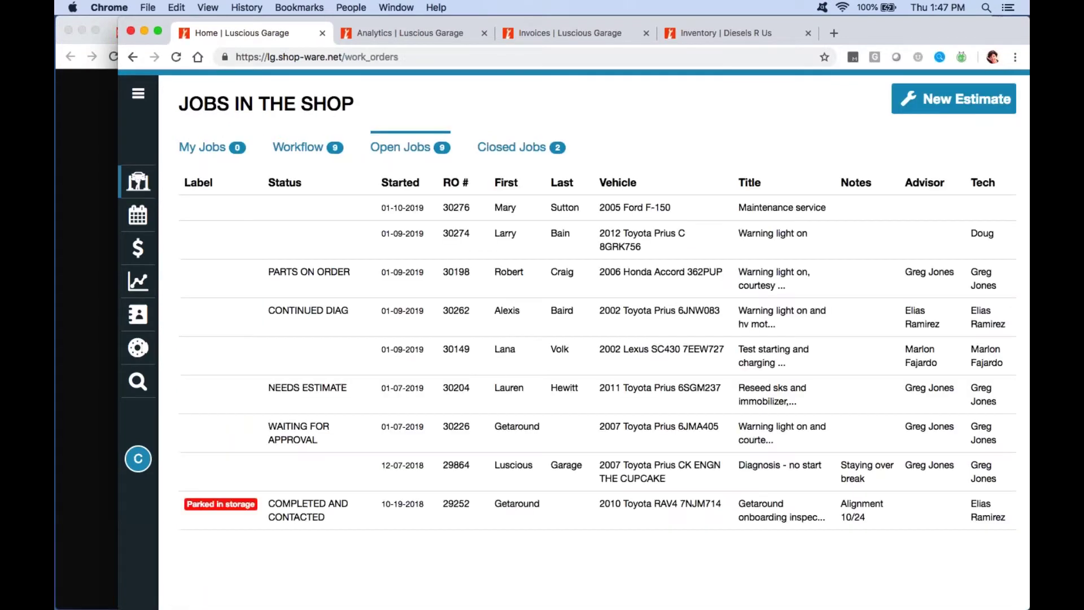
left_click(658, 242)
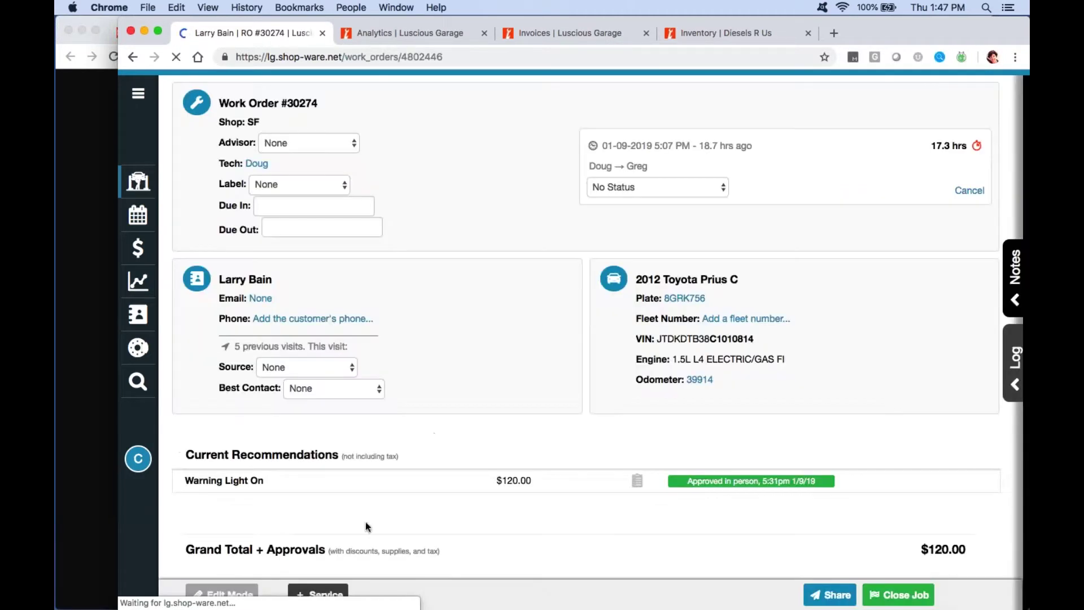
left_click(326, 592)
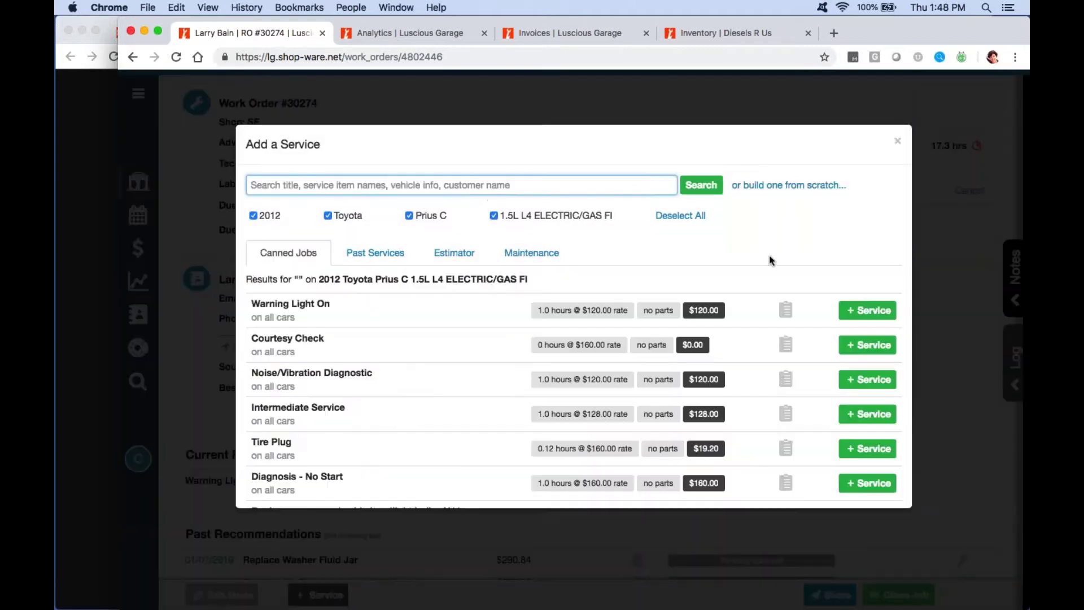
type("60k")
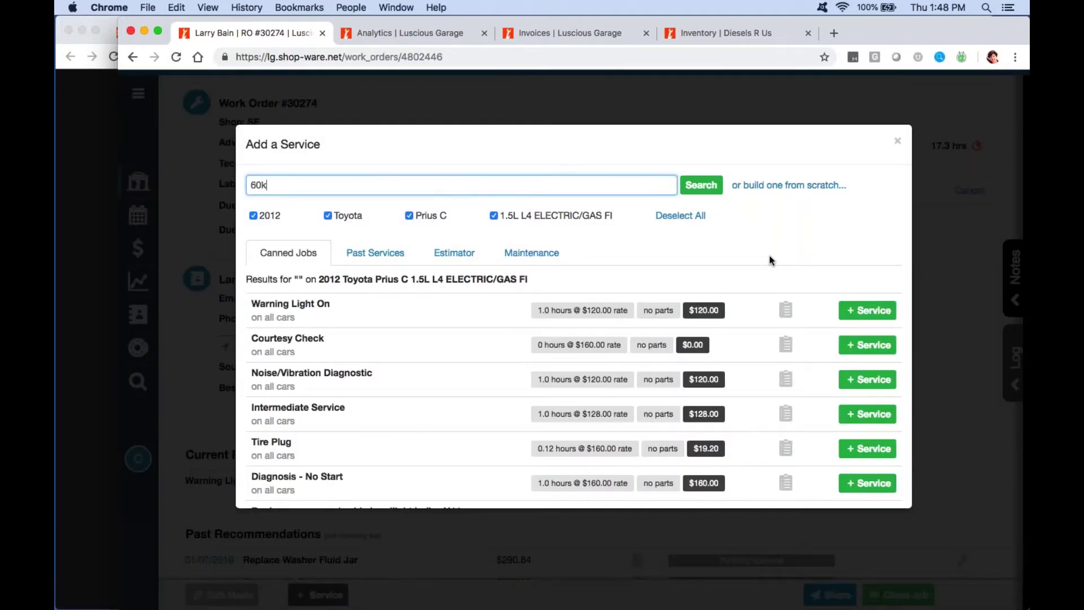
key("Return")
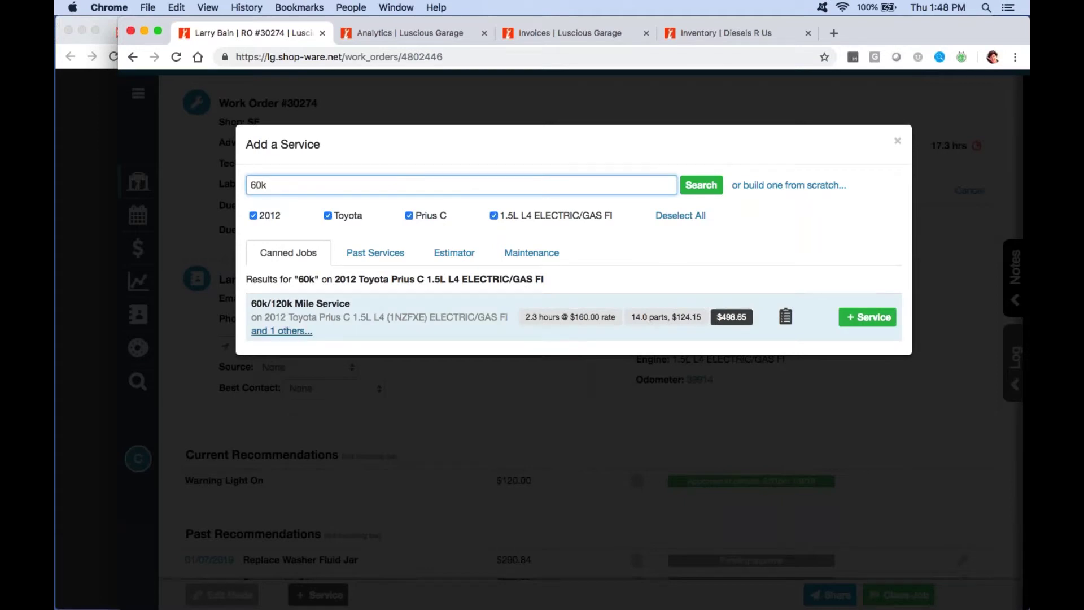
left_click(281, 331)
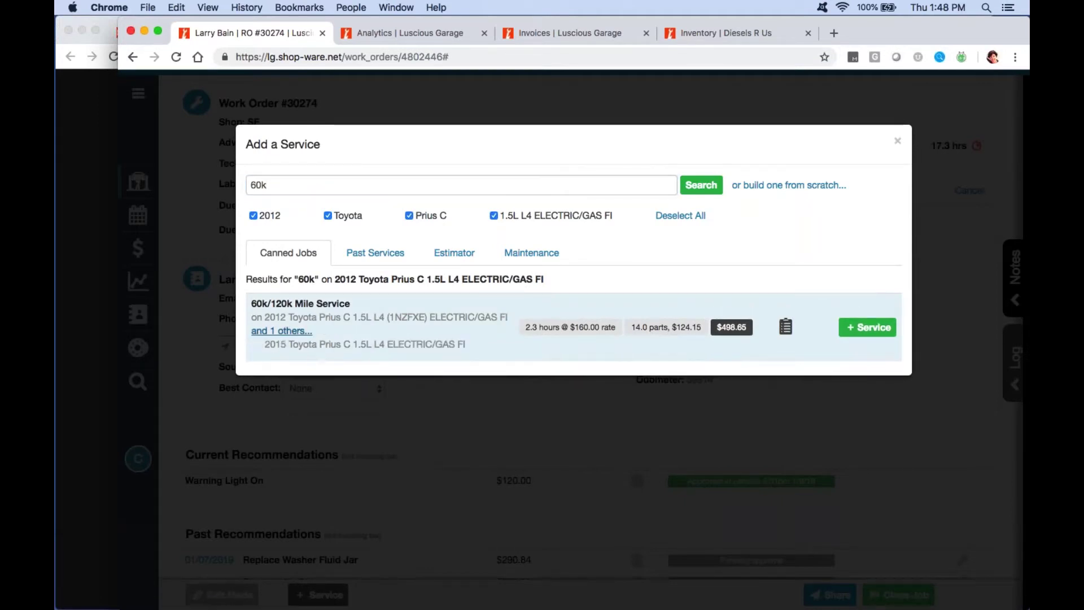
Preview the 60k/120k Mile Service and open its canned job for editing in a new browser tab.
left_click(479, 312)
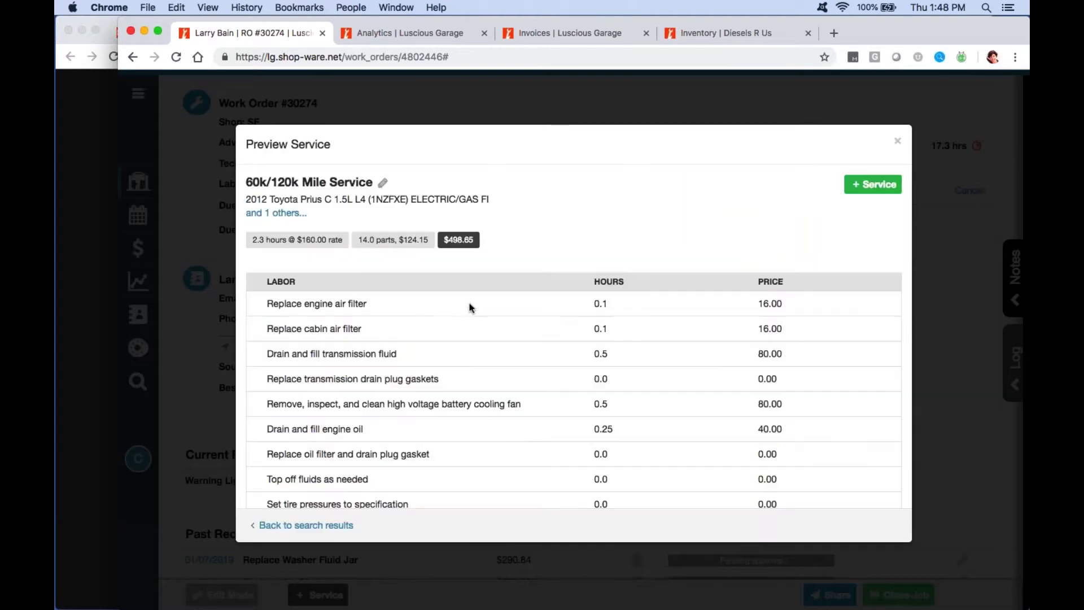
right_click(384, 184)
left_click(460, 189)
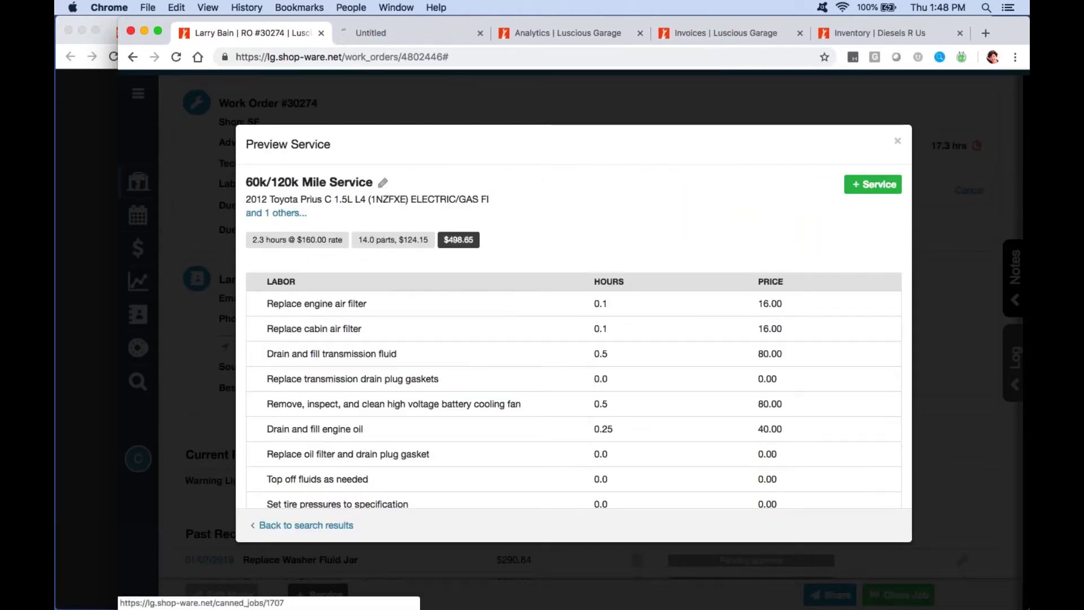
left_click(412, 33)
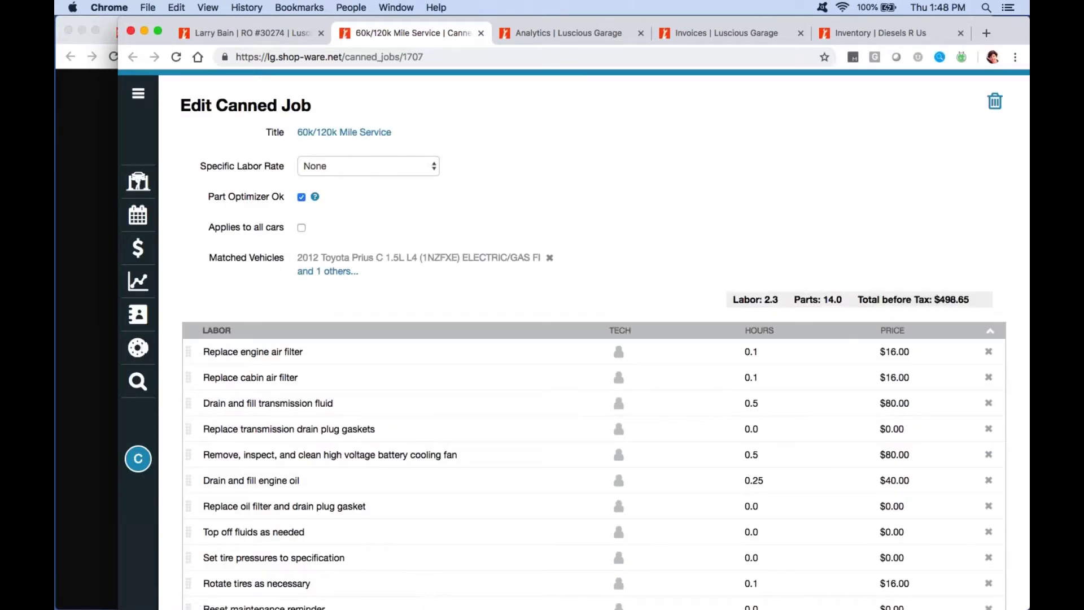
Disable Part Optimizer Ok for the 60k/120k Mile Service canned job and review the prices of its parts.
left_click_drag(205, 199, 284, 197)
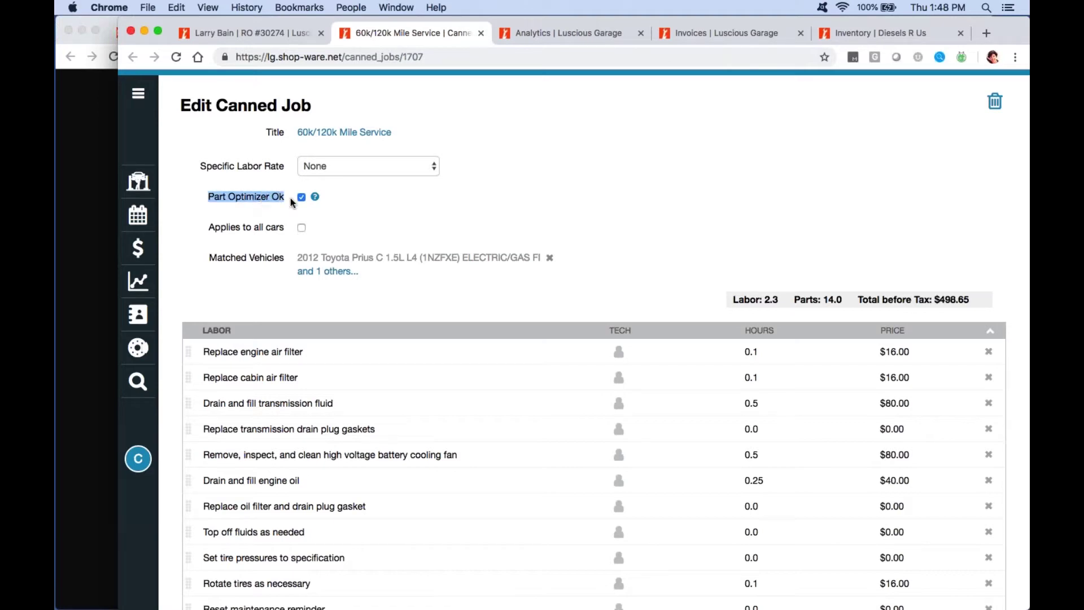
left_click(236, 202)
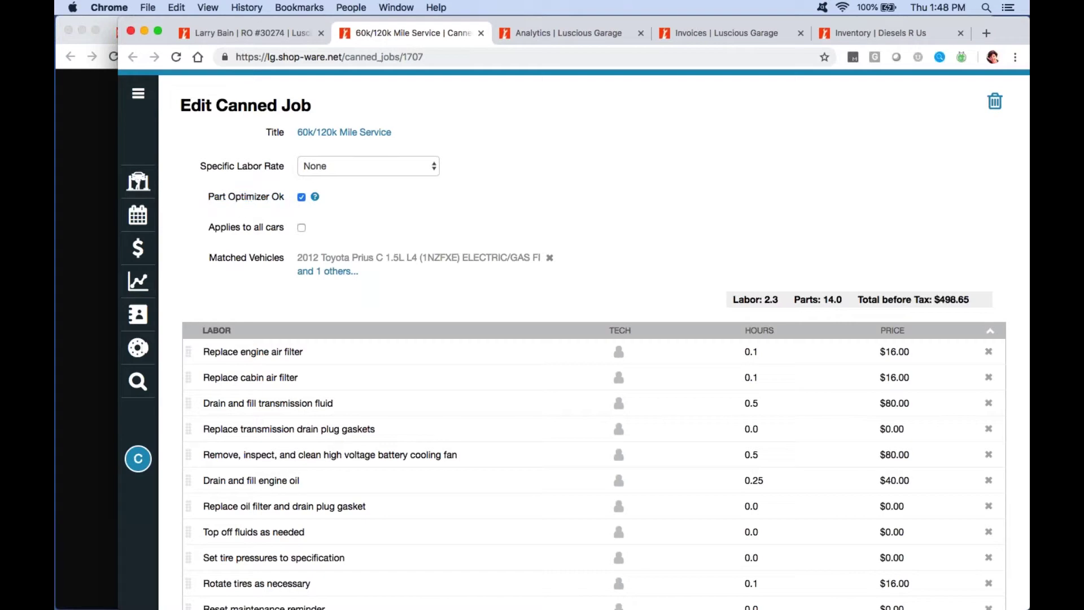
mouse_move(316, 200)
scroll(949, 282, "down", 1)
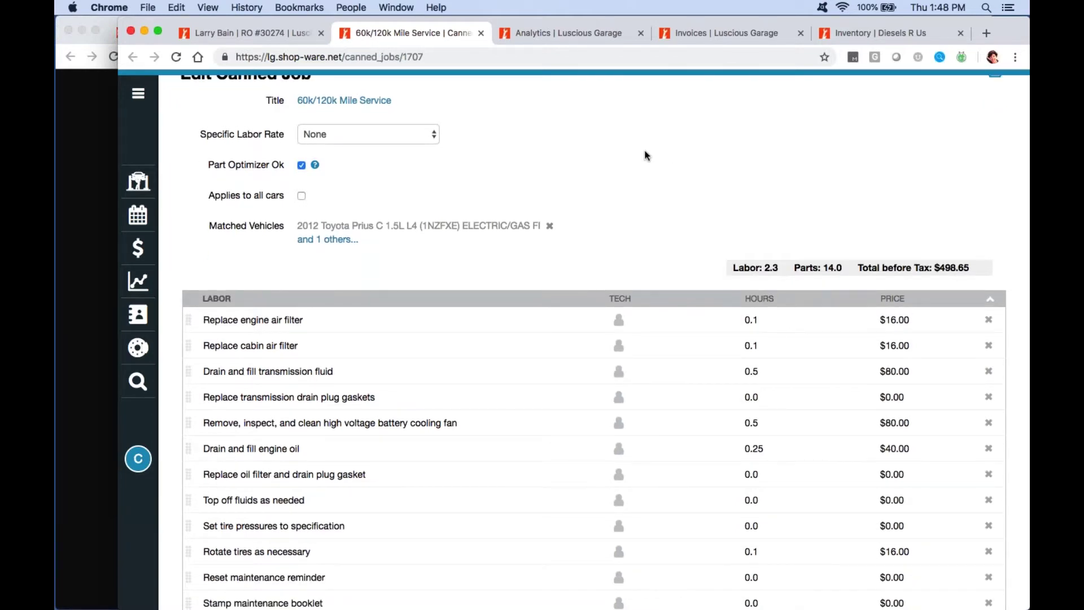
scroll(646, 156, "up", 1)
left_click(301, 197)
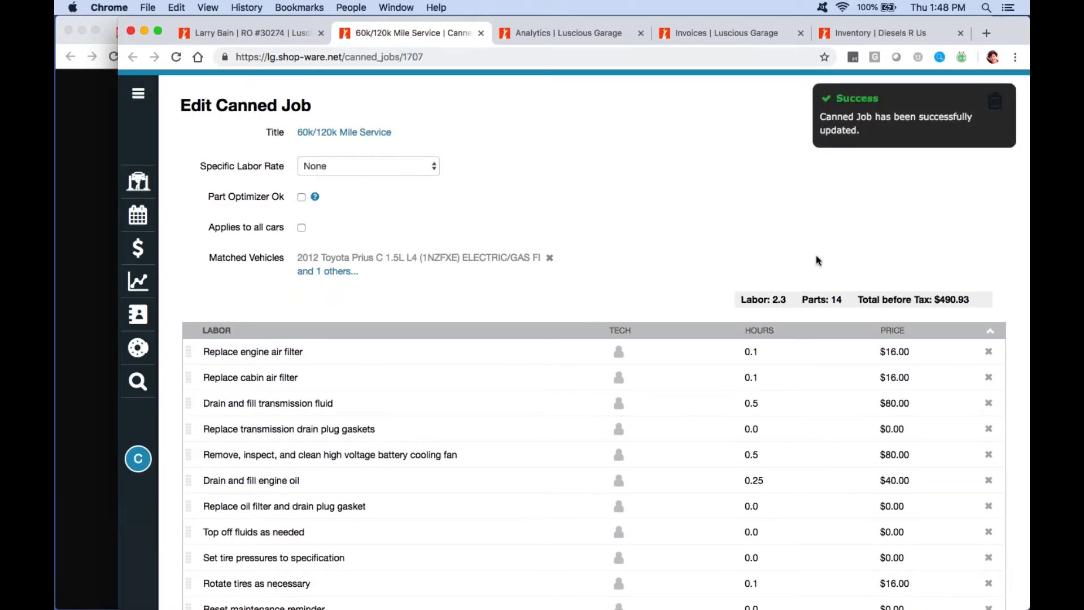
scroll(733, 220, "down", 10)
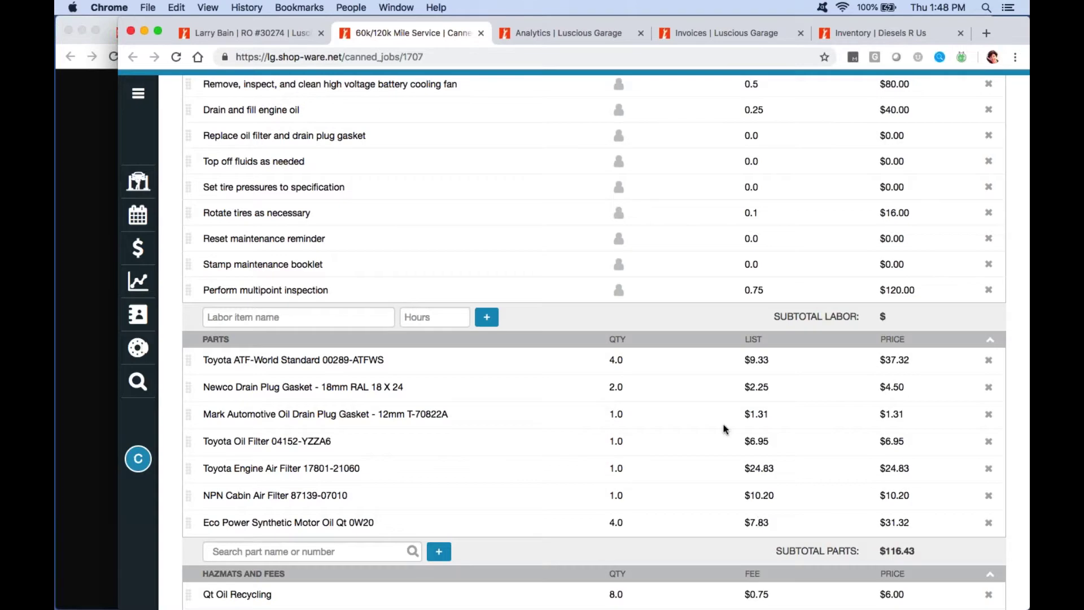
key("Home")
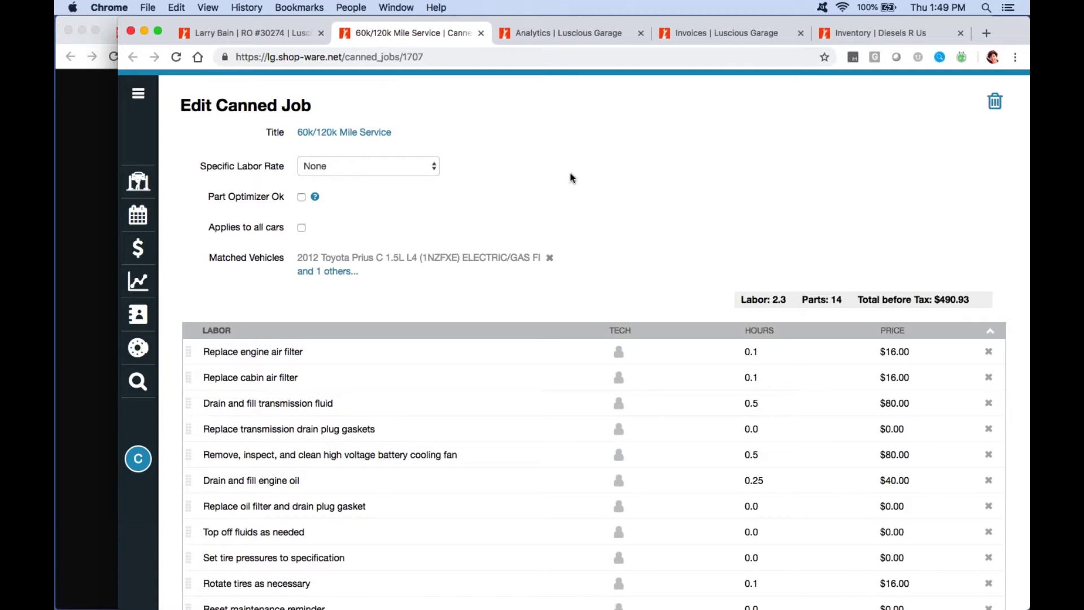
Re-enable Part Optimizer Ok on the canned job, read its help note, and disable it again.
left_click(302, 197)
mouse_move(315, 196)
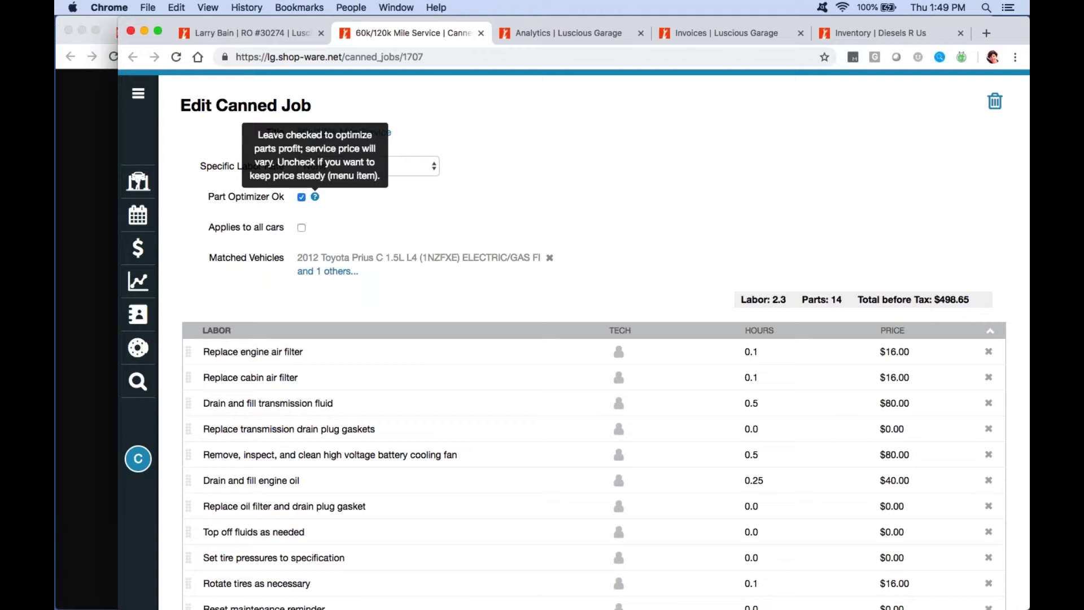
left_click(301, 197)
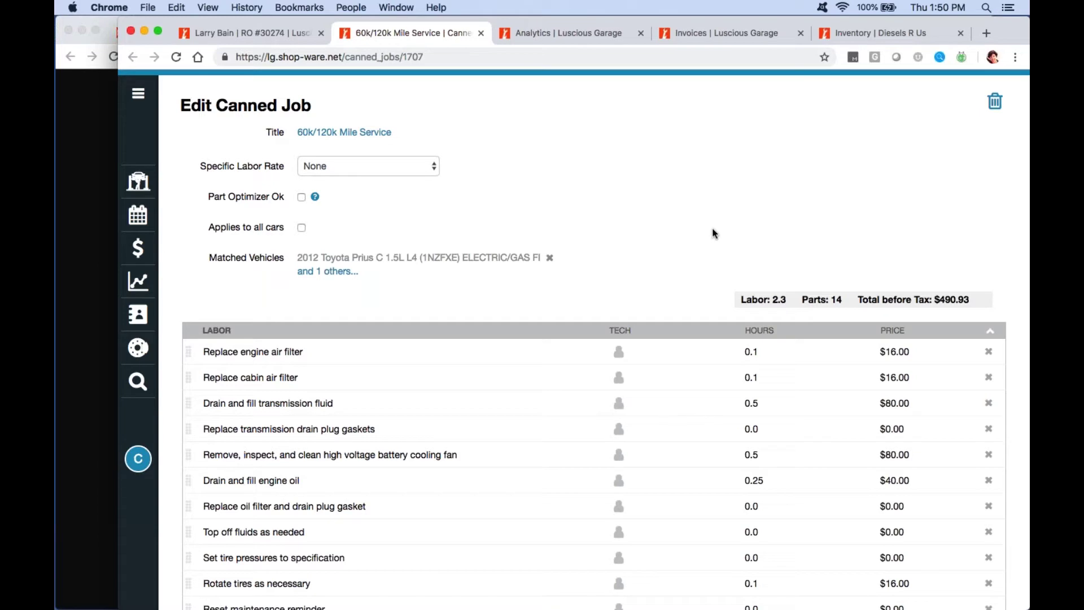
Switch to the support site window and skim the articles on starting the Optimizer, editing inventory, Optimizer exceptions and canned jobs.
key("super+grave")
left_click(565, 34)
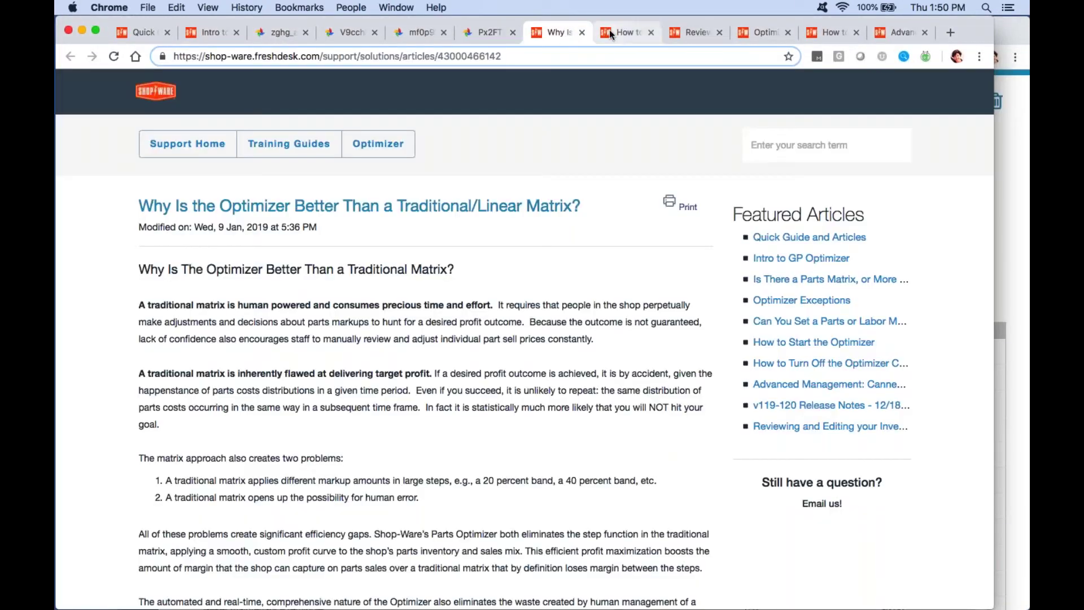
left_click(609, 32)
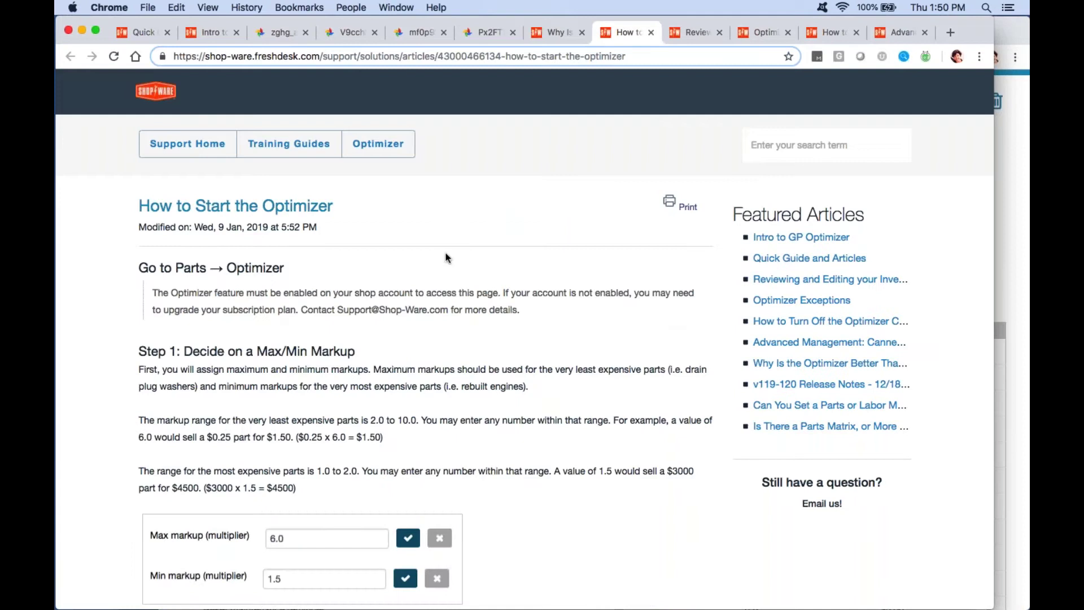
scroll(650, 187, "down", 5)
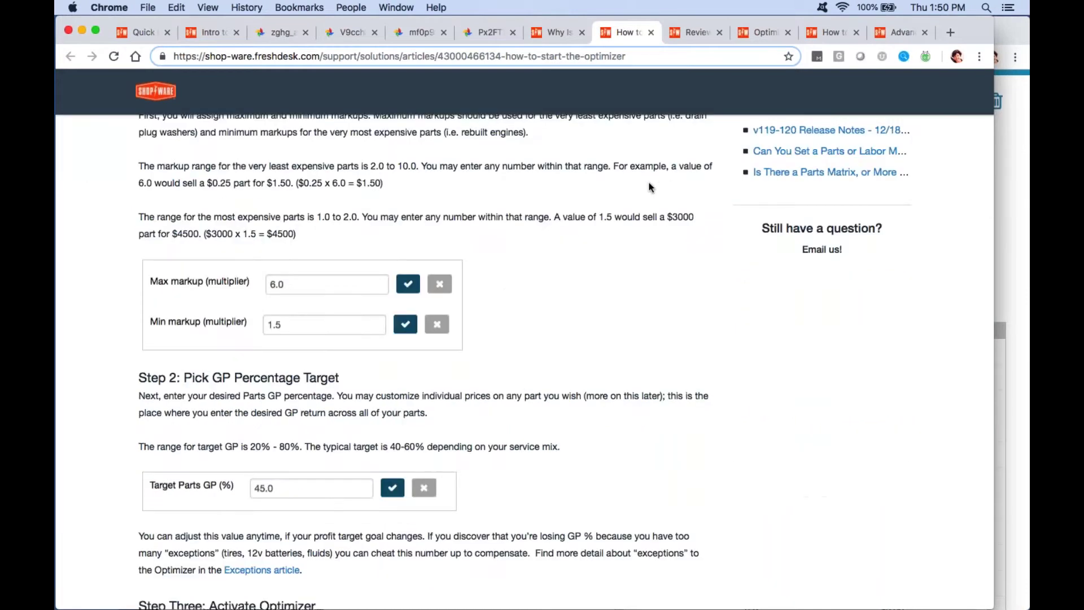
key("ctrl+Tab")
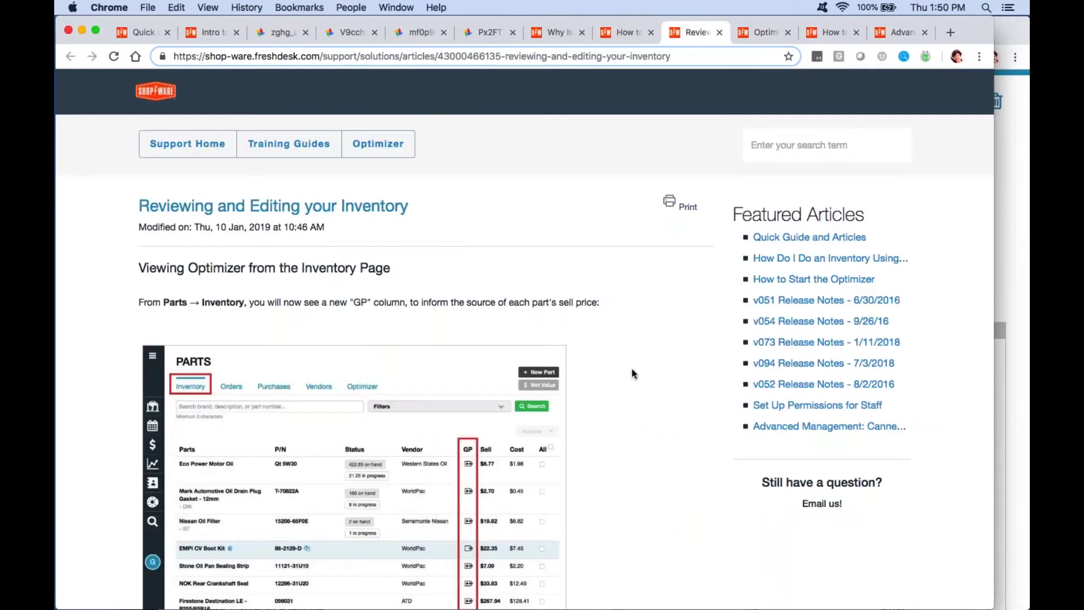
key("ctrl+Tab")
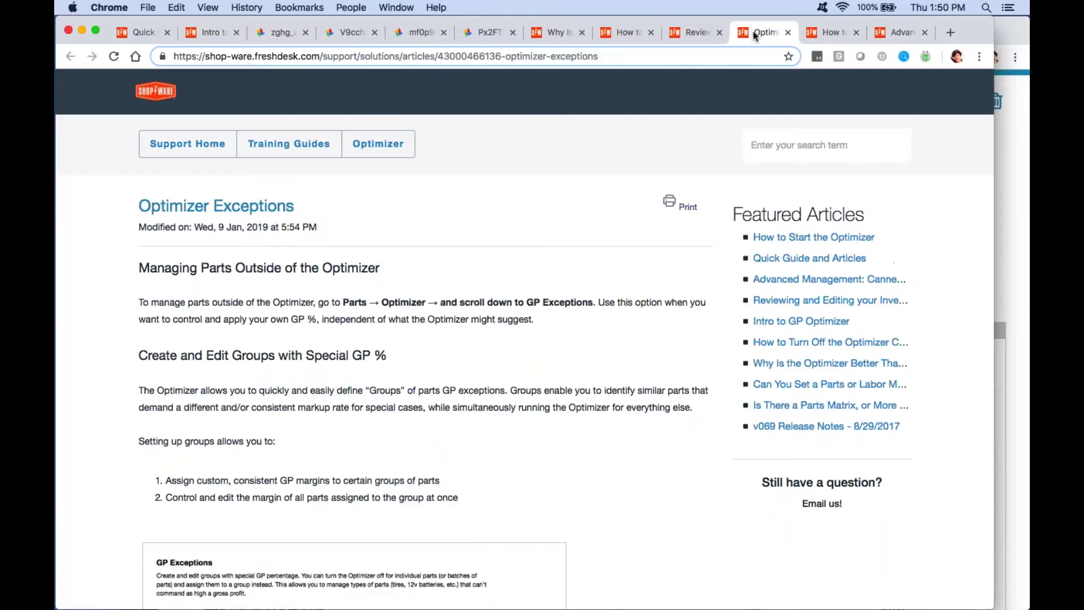
scroll(394, 375, "down", 10)
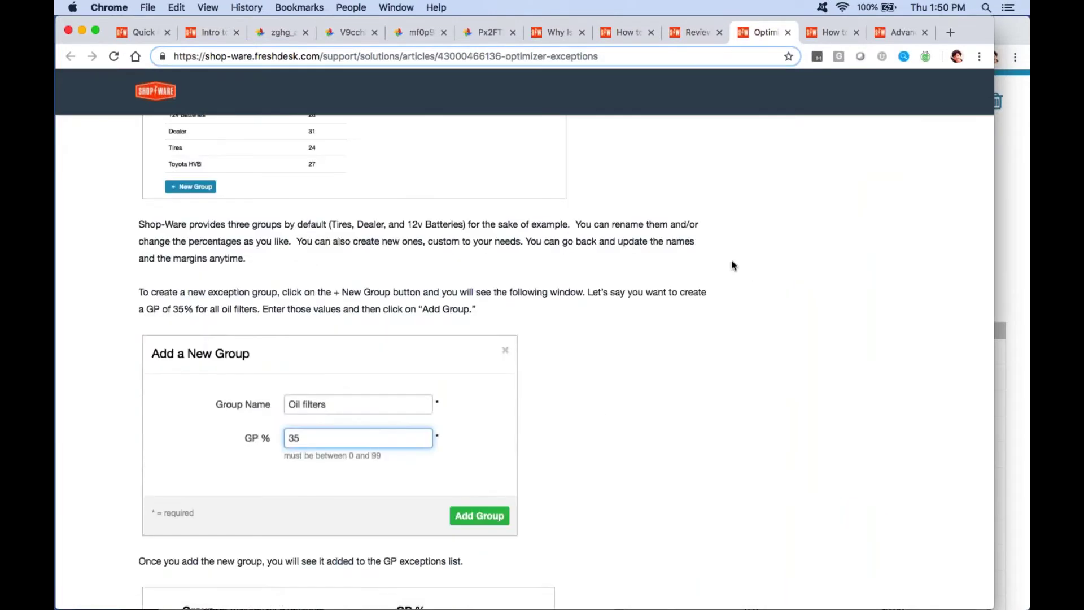
scroll(730, 265, "up", 11)
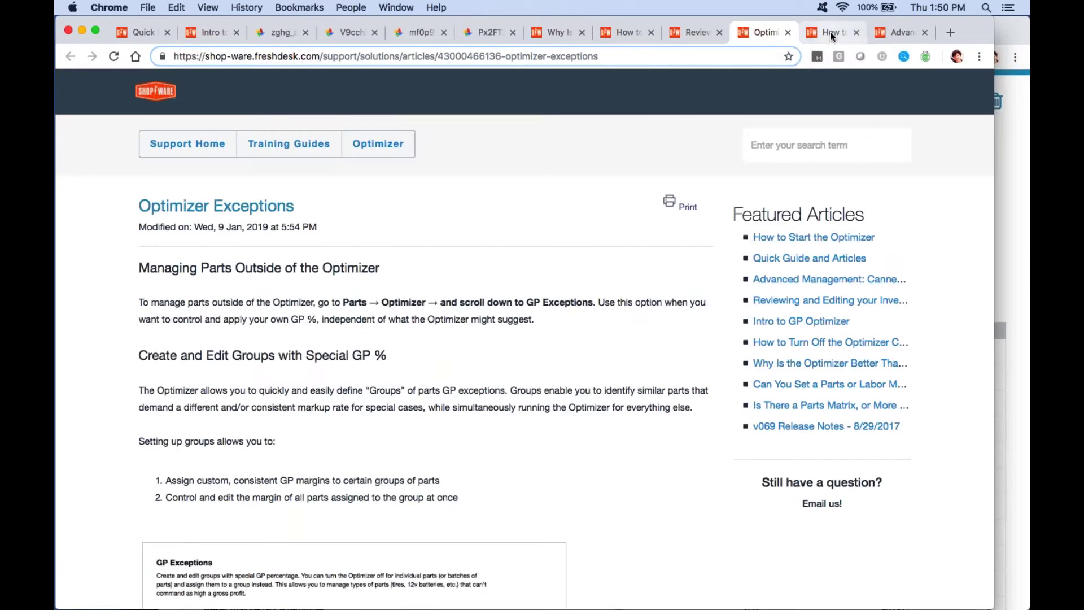
left_click(904, 33)
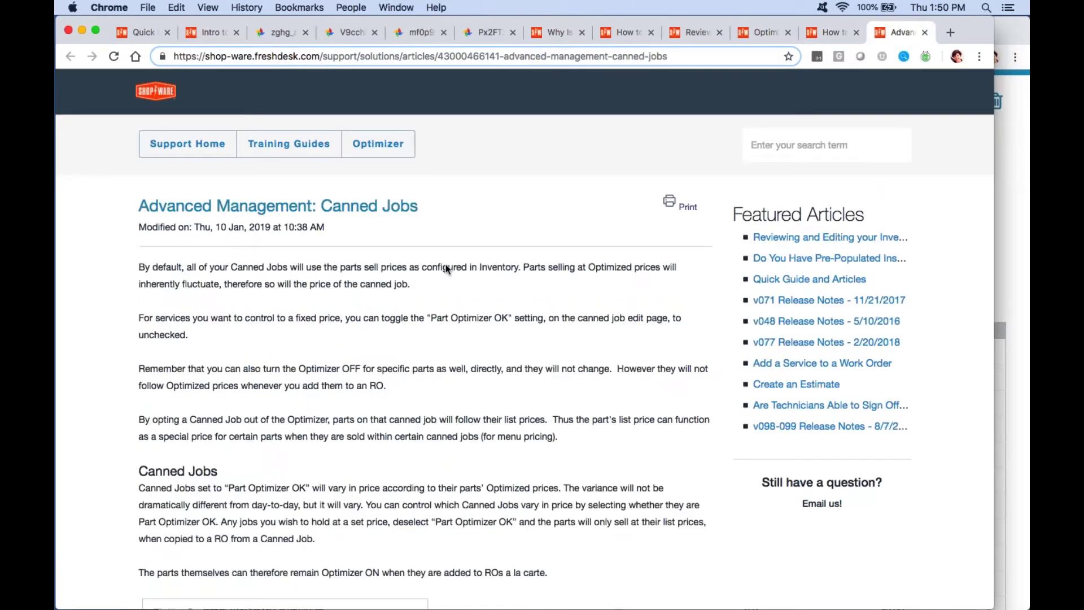
scroll(507, 311, "down", 6)
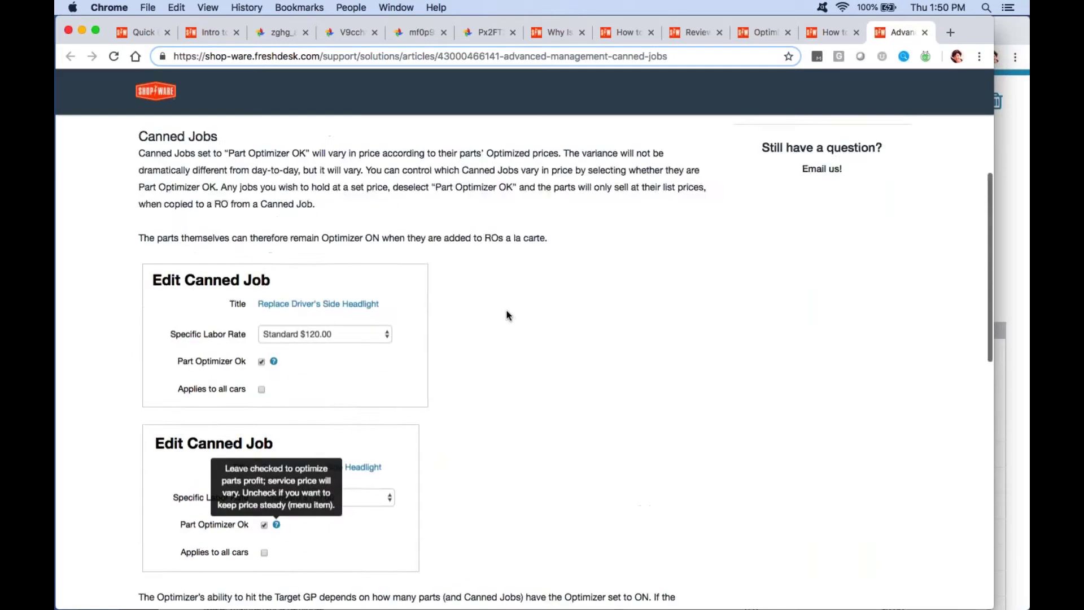
scroll(507, 315, "up", 6)
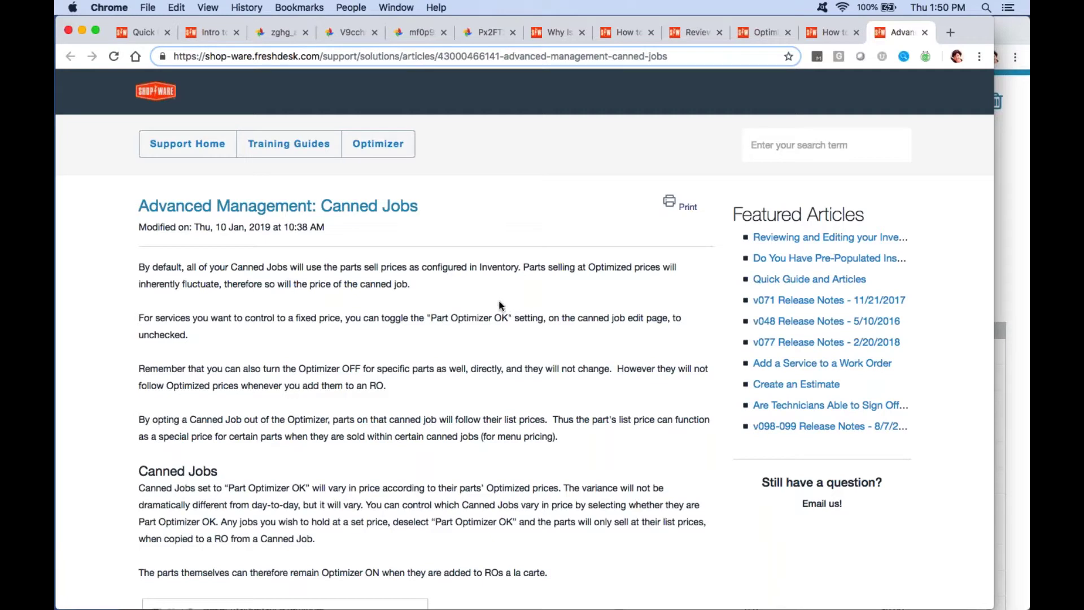
Return to the Shop-Ware window and examine the analytics' Main KPIs and the Gross and Parts Profit by Month chart.
left_click(1020, 245)
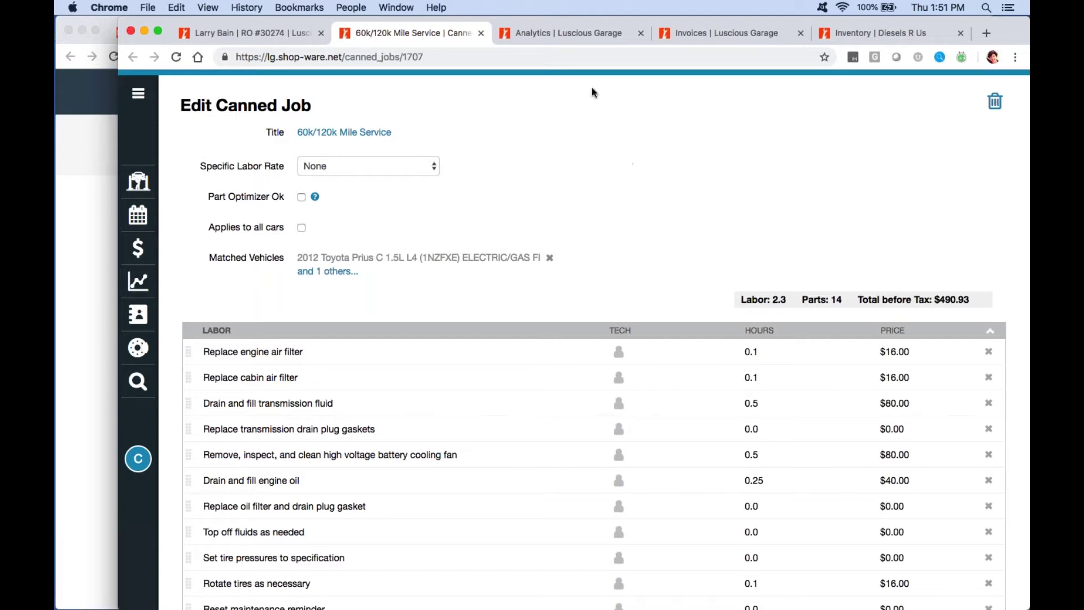
left_click(571, 33)
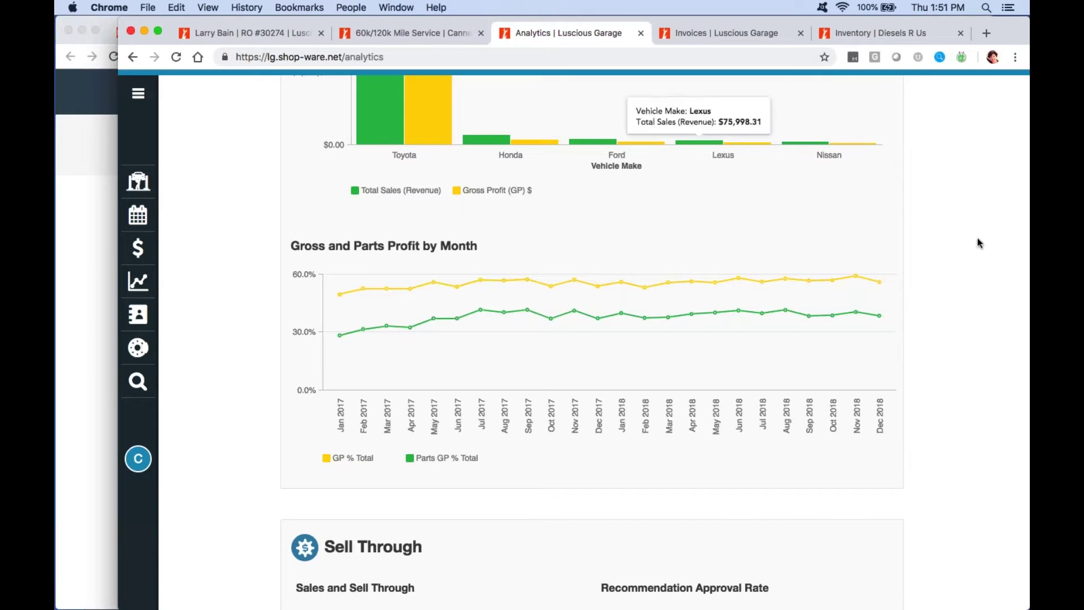
scroll(994, 249, "up", 15)
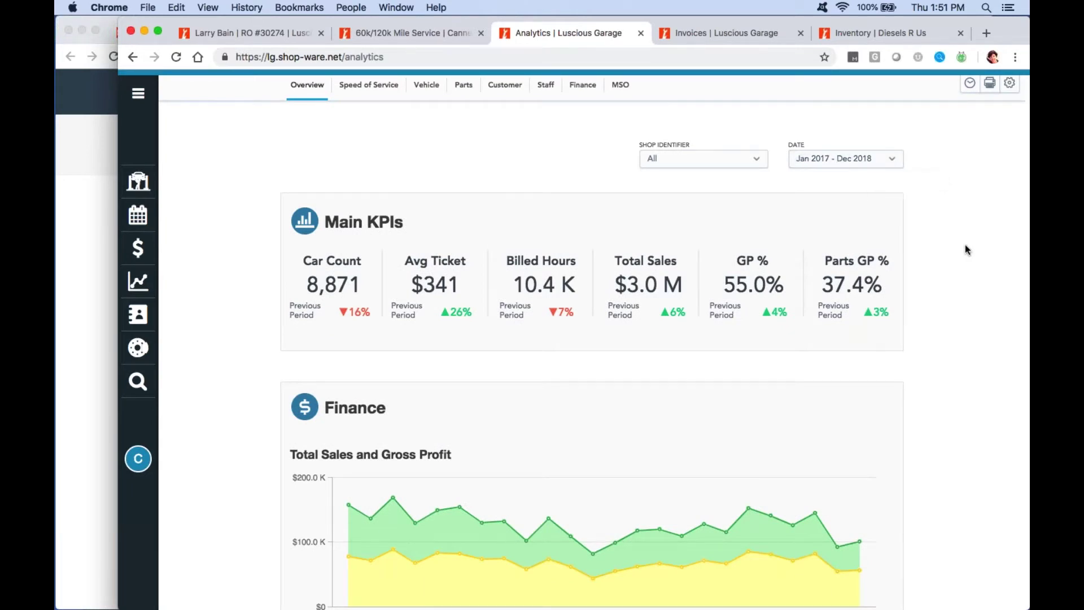
scroll(965, 246, "down", 1)
scroll(964, 245, "down", 10)
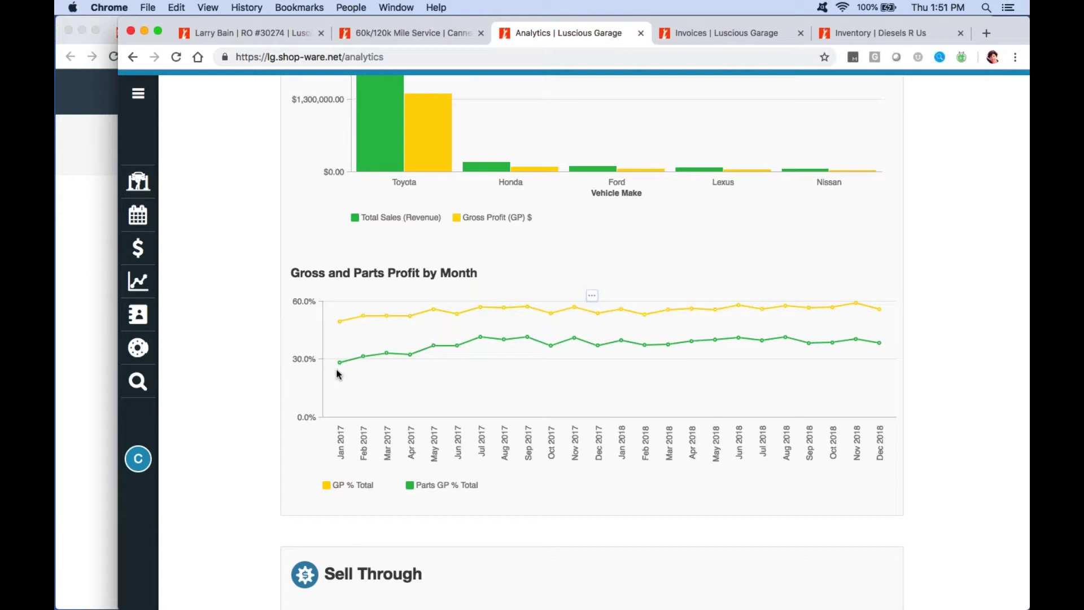
mouse_move(340, 367)
mouse_move(434, 347)
Examine the Parts GP % in the invoices report for 07/01/2018 to 01/01/2019.
left_click(689, 34)
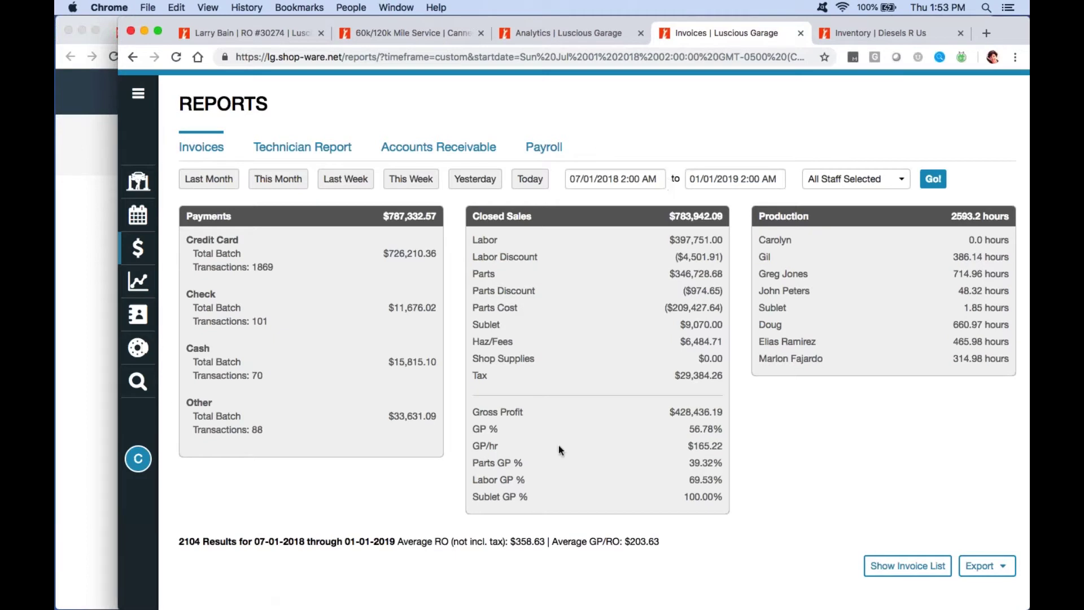
left_click_drag(472, 463, 523, 463)
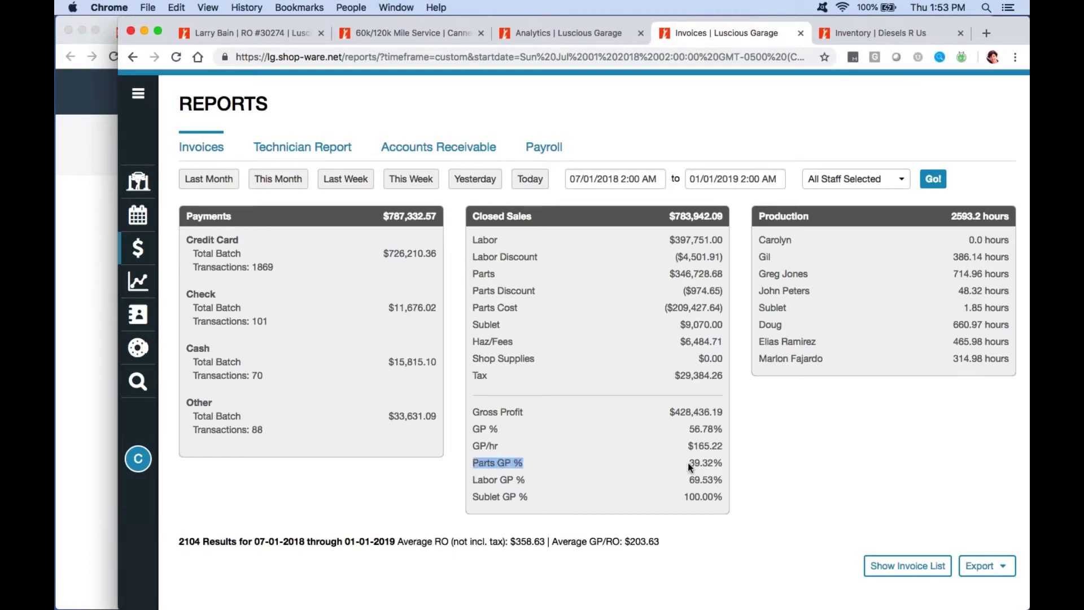
left_click(691, 468)
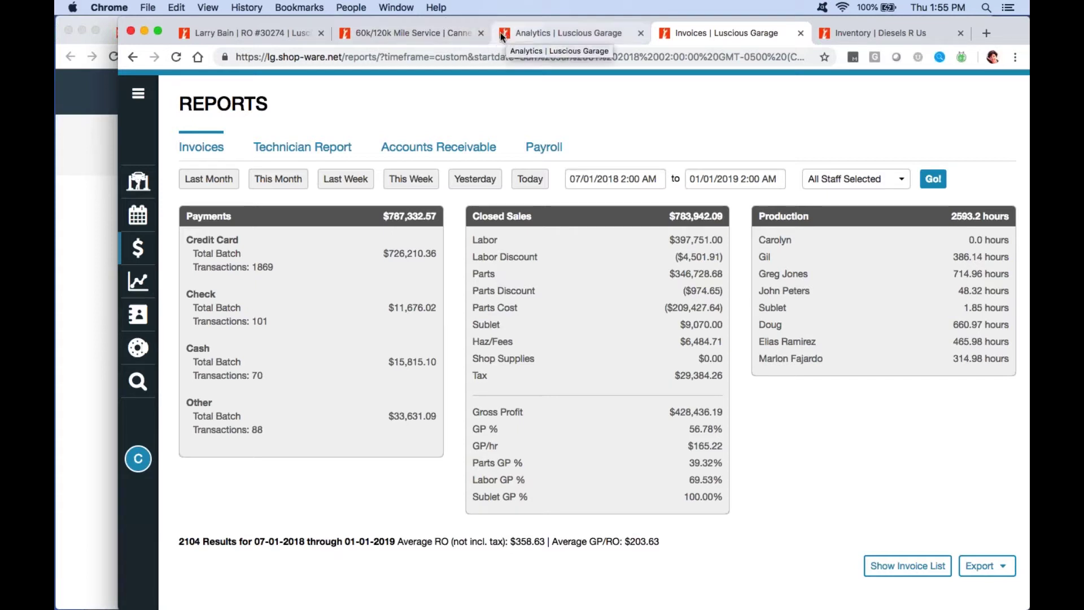
left_click(141, 345)
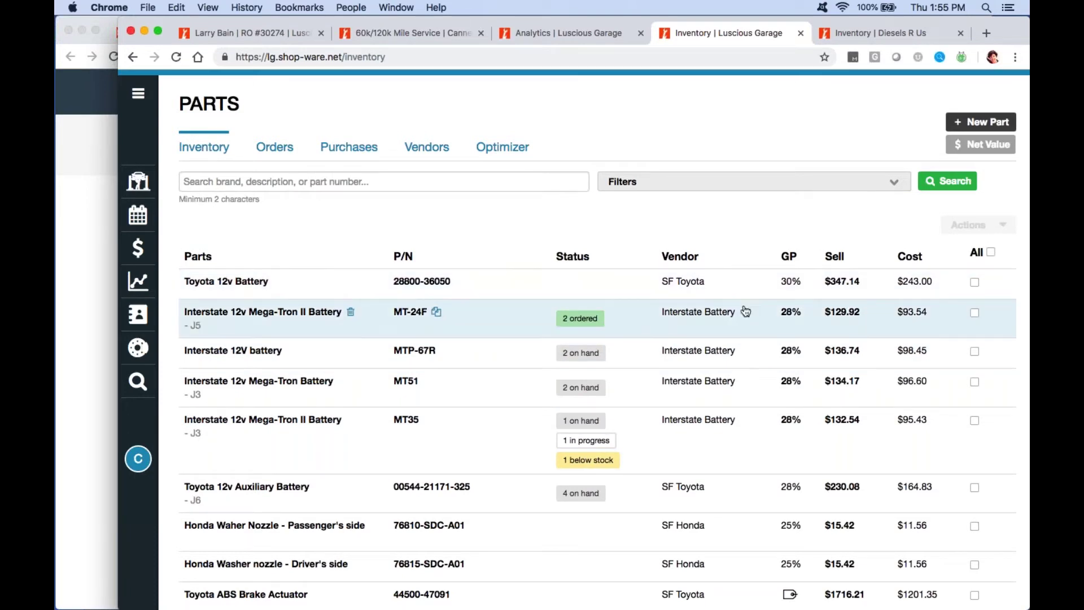
left_click(500, 284)
scroll(585, 360, "down", 3)
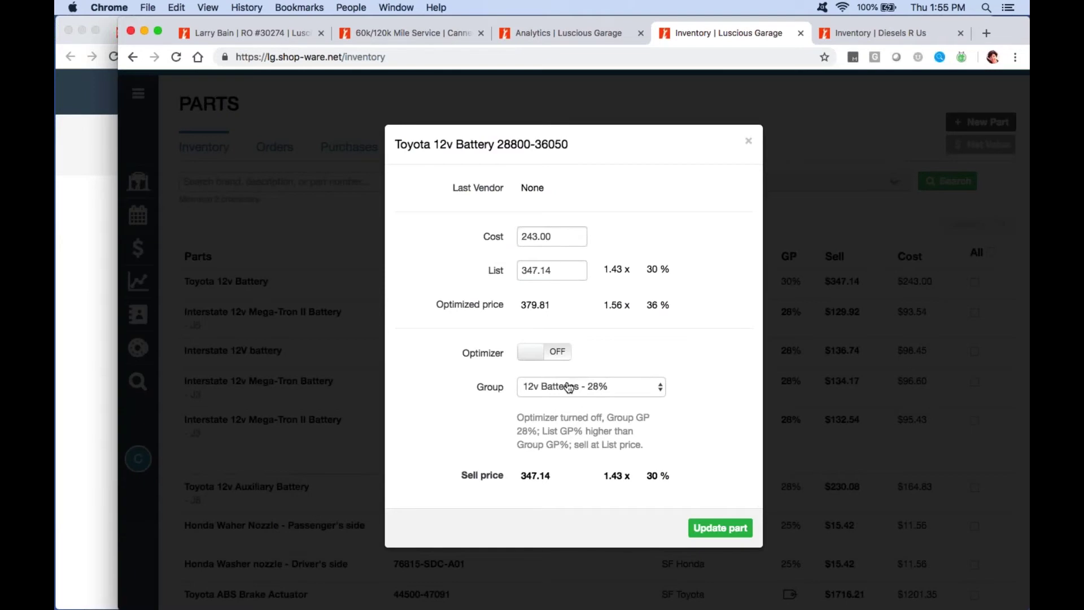
left_click(278, 230)
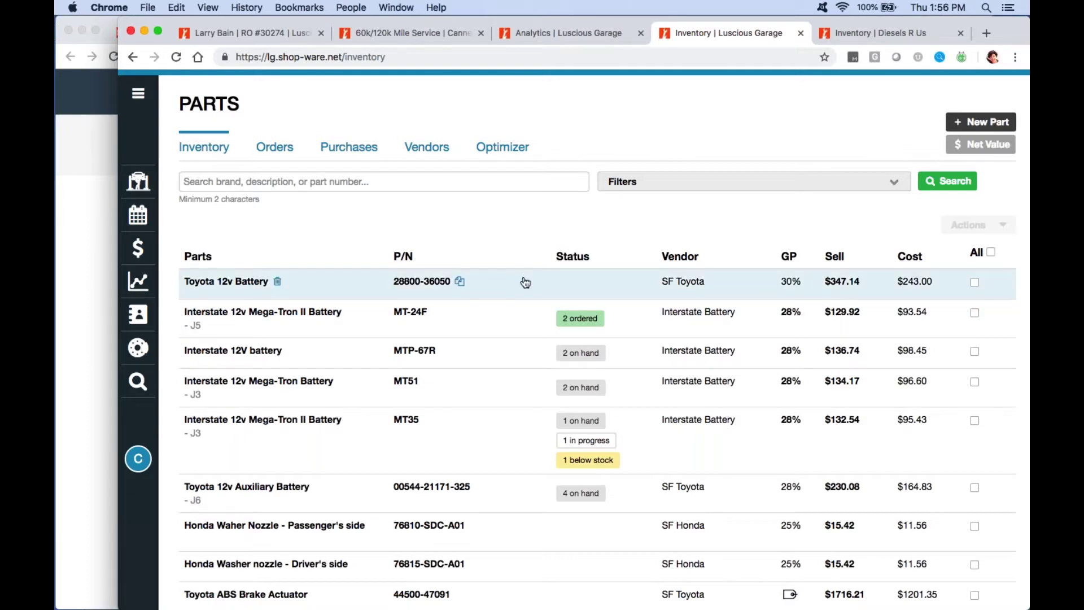
Return to repair order #30274 and add the 60k/120k Mile Service canned job by searching for "60k".
left_click(382, 26)
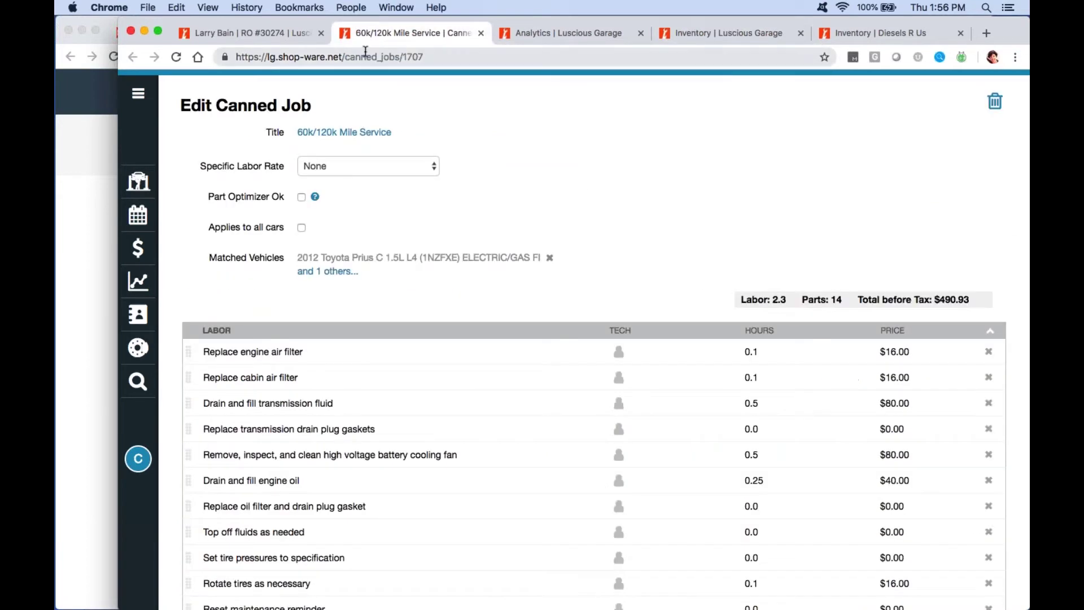
left_click(273, 37)
left_click(198, 312)
scroll(197, 312, "down", 10)
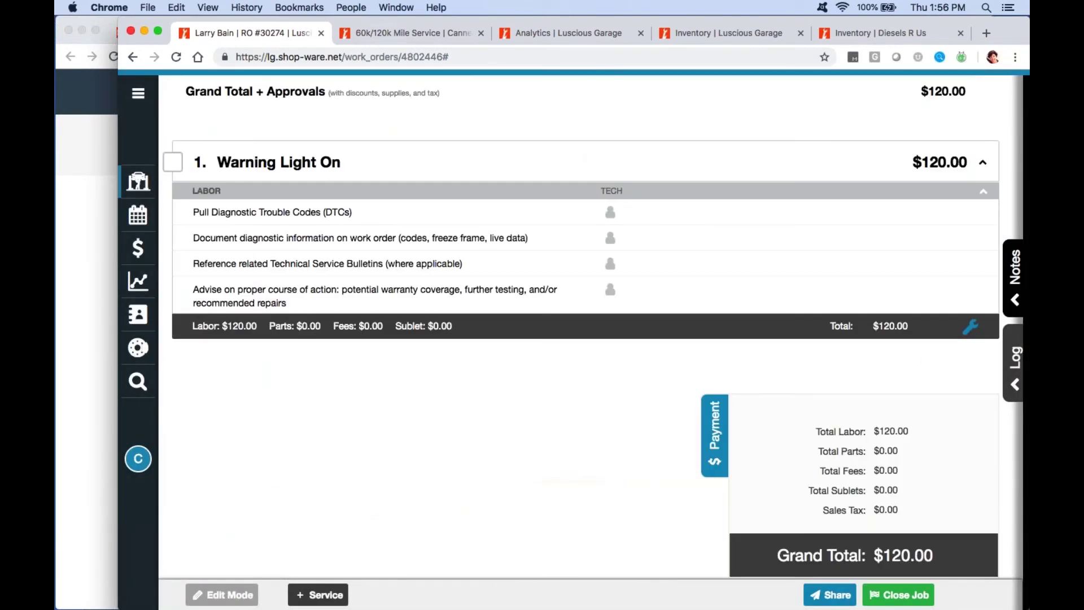
left_click(319, 594)
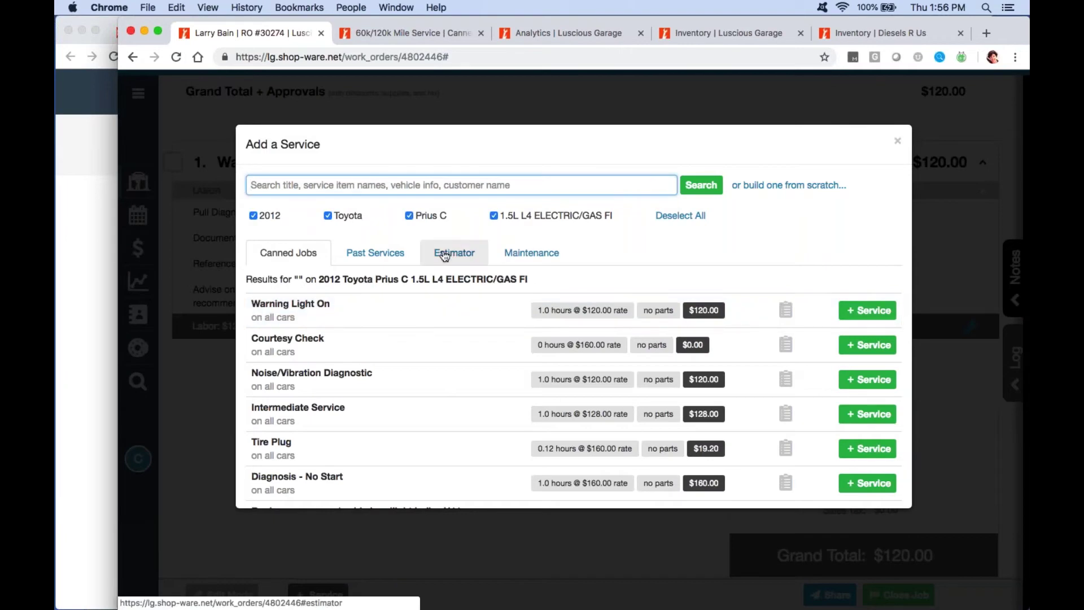
type("60k")
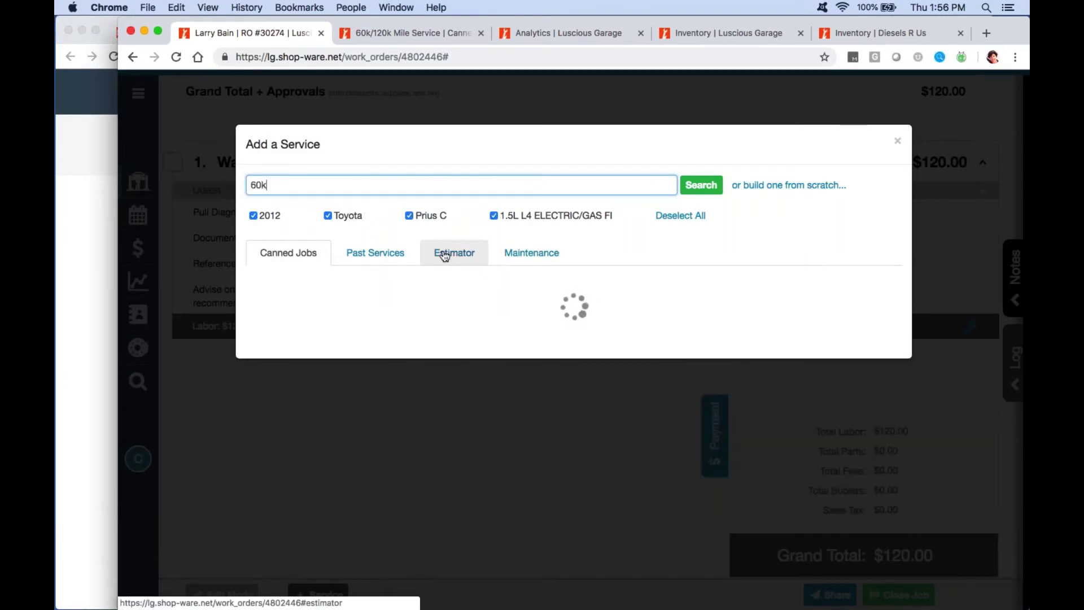
left_click(852, 318)
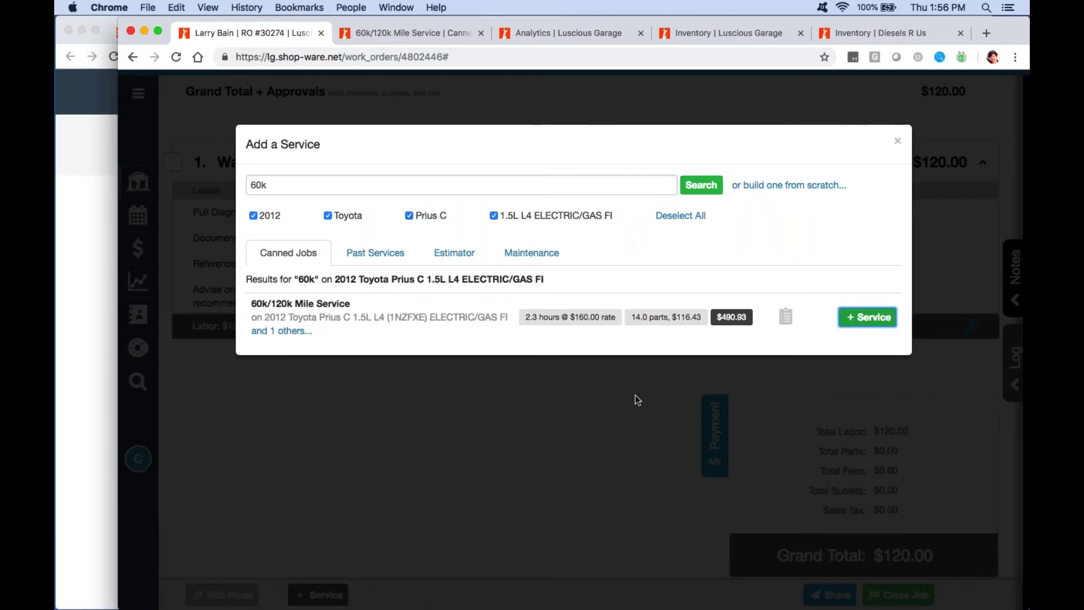
Open the Mark Automotive Oil Drain Plug Gasket in the added service's parts and inspect its associated inventory price and cost.
scroll(605, 334, "down", 10)
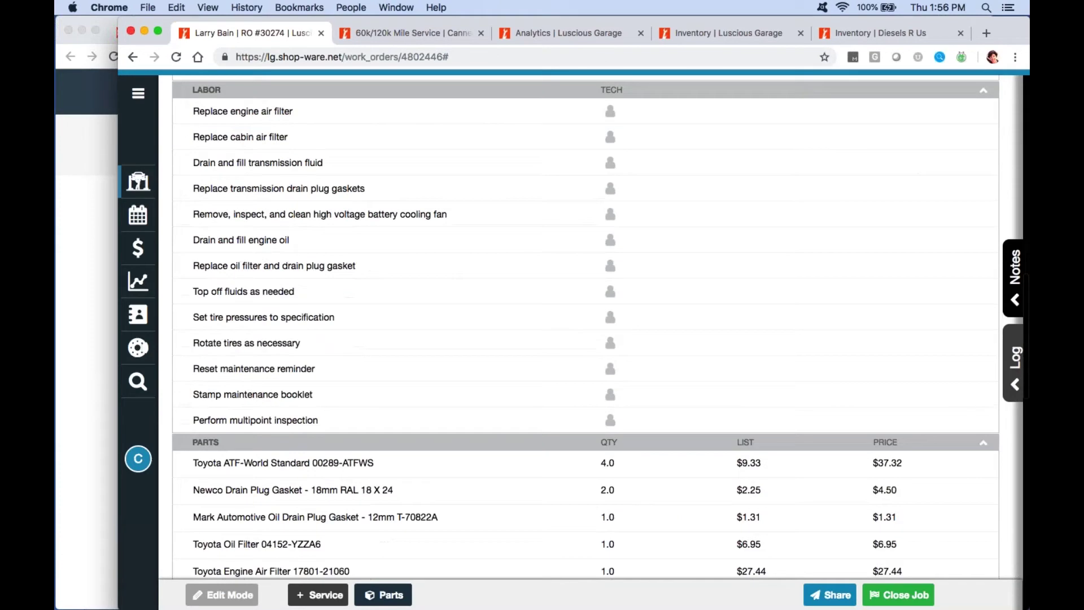
scroll(605, 330, "down", 3)
scroll(552, 397, "down", 3)
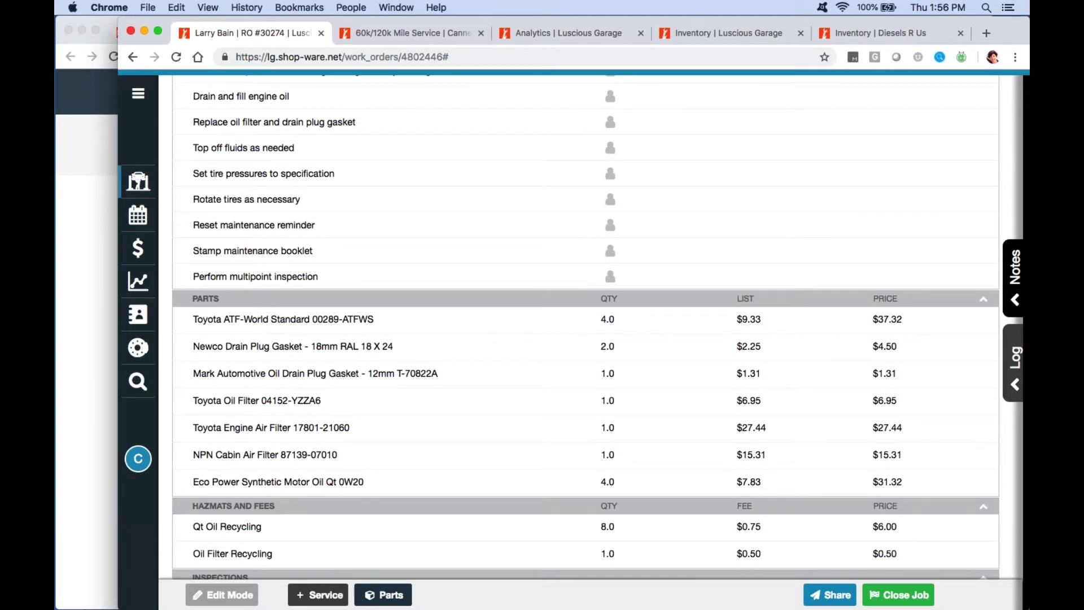
left_click(715, 385)
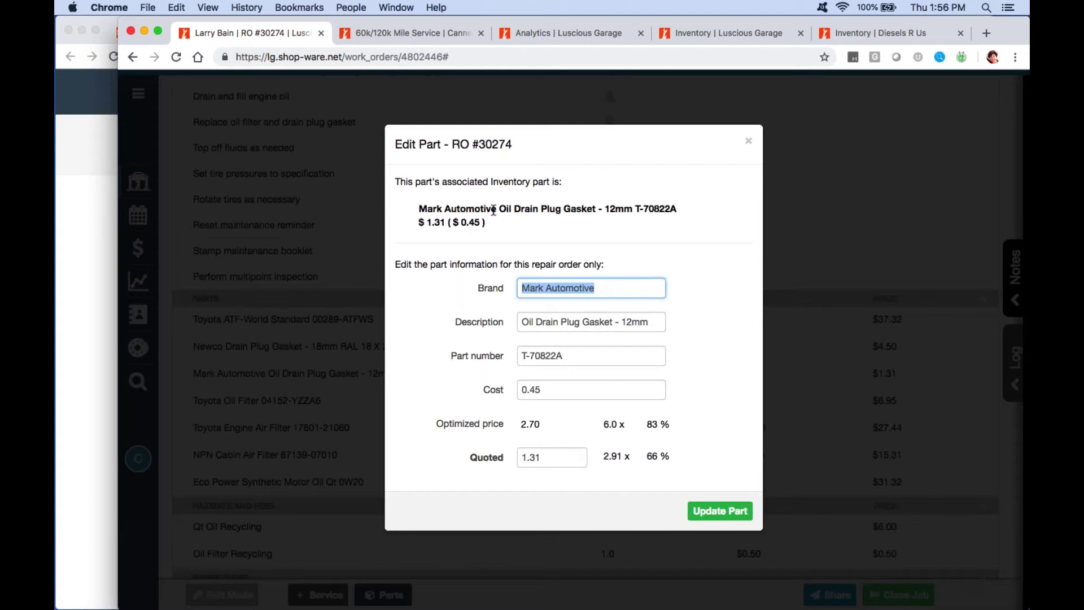
double_click(439, 222)
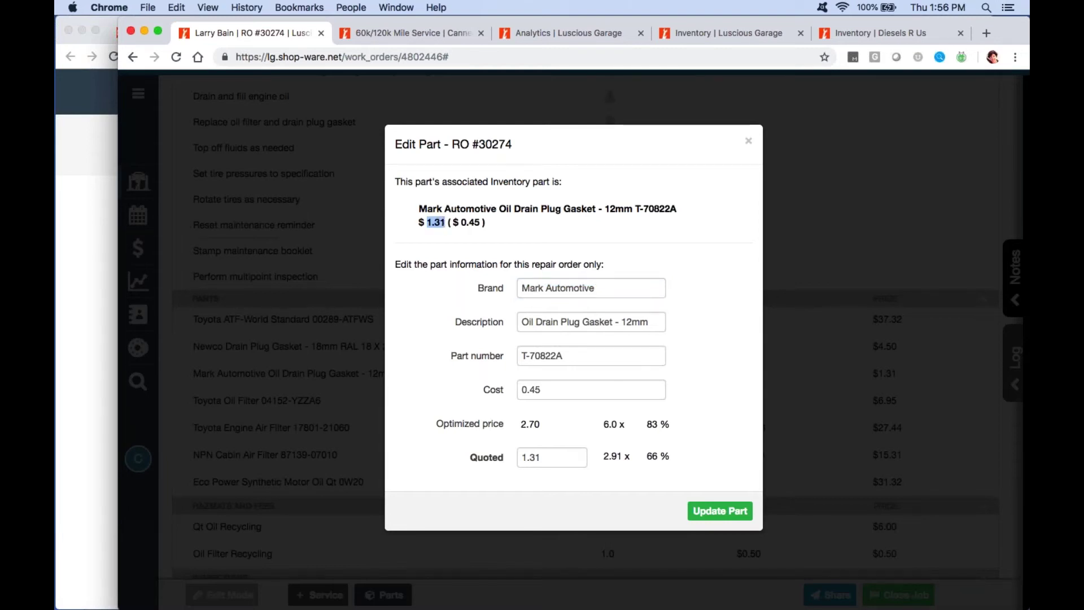
left_click(726, 230)
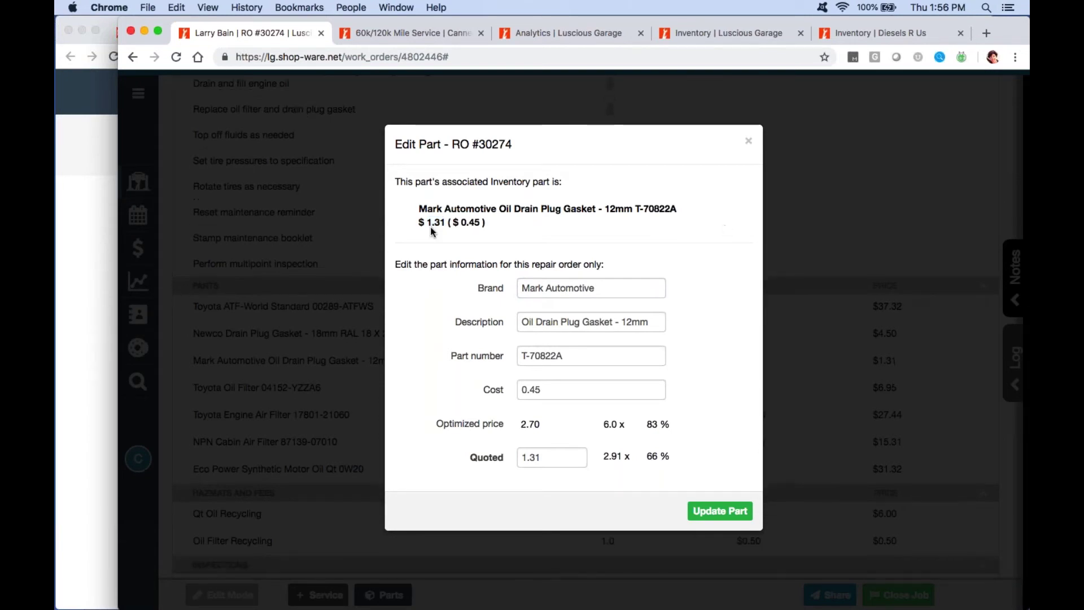
left_click_drag(426, 222, 446, 222)
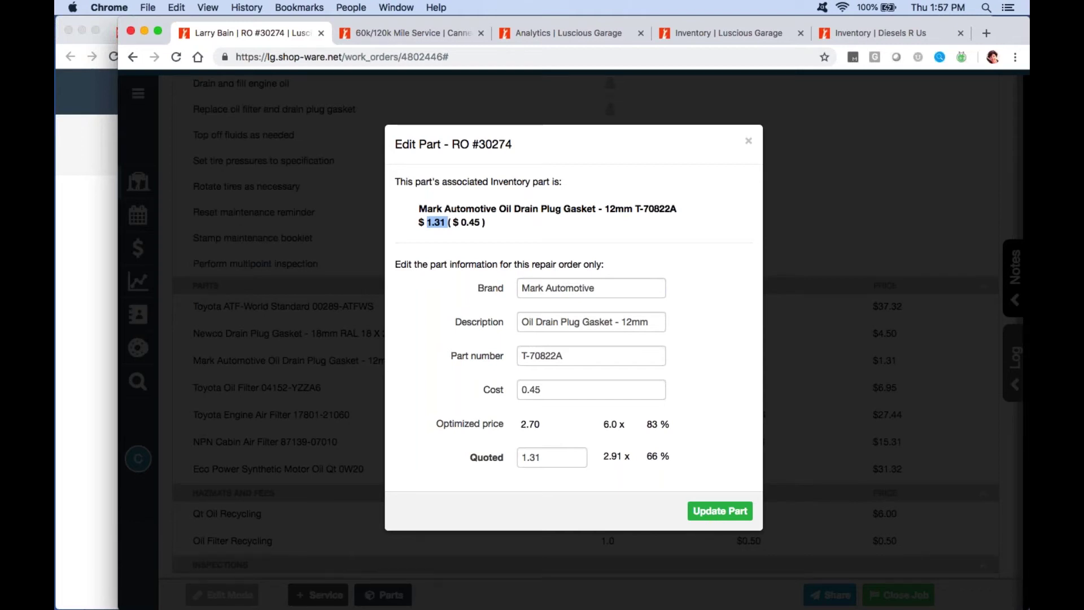
left_click(652, 225)
scroll(547, 452, "down", 3)
Compare the gasket's quoted price with its inventory and optimized prices, and close the part without updating it.
left_click(494, 462)
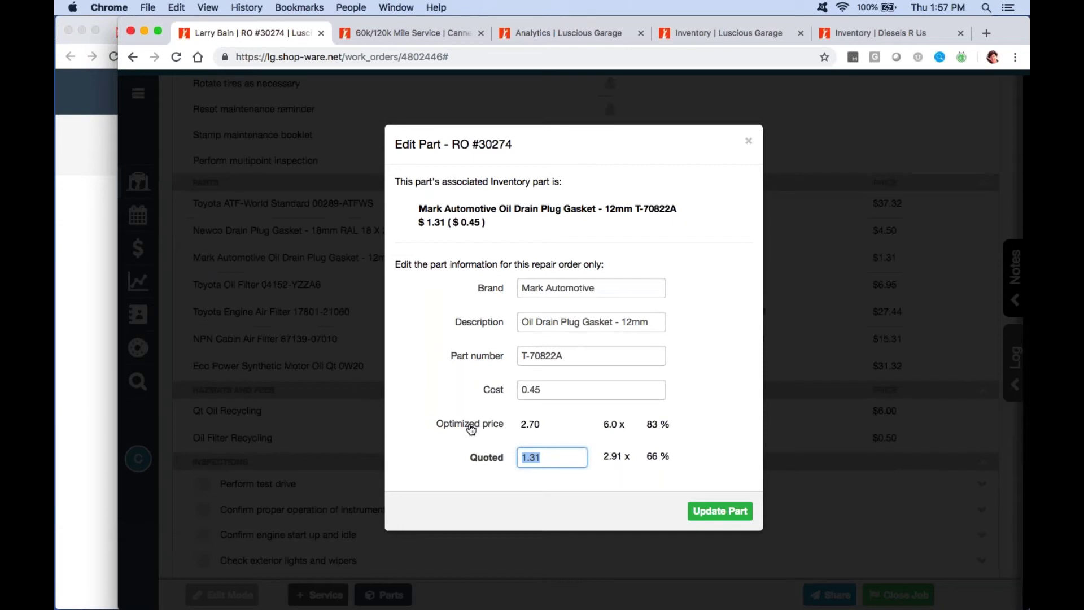
left_click_drag(428, 222, 445, 220)
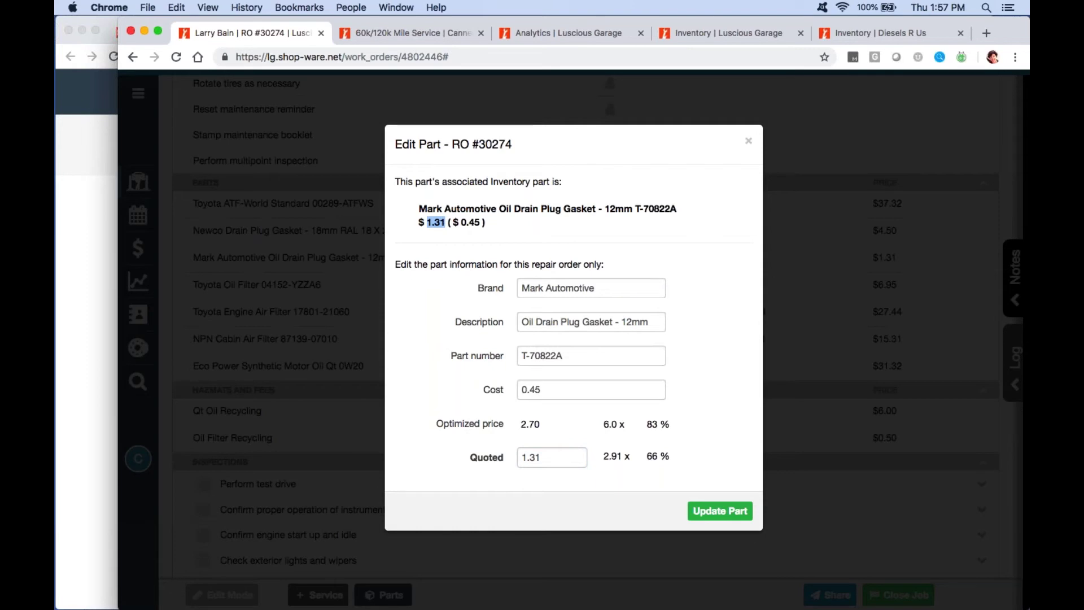
left_click(521, 458)
left_click_drag(562, 457, 520, 460)
left_click(446, 449)
left_click_drag(436, 424, 504, 427)
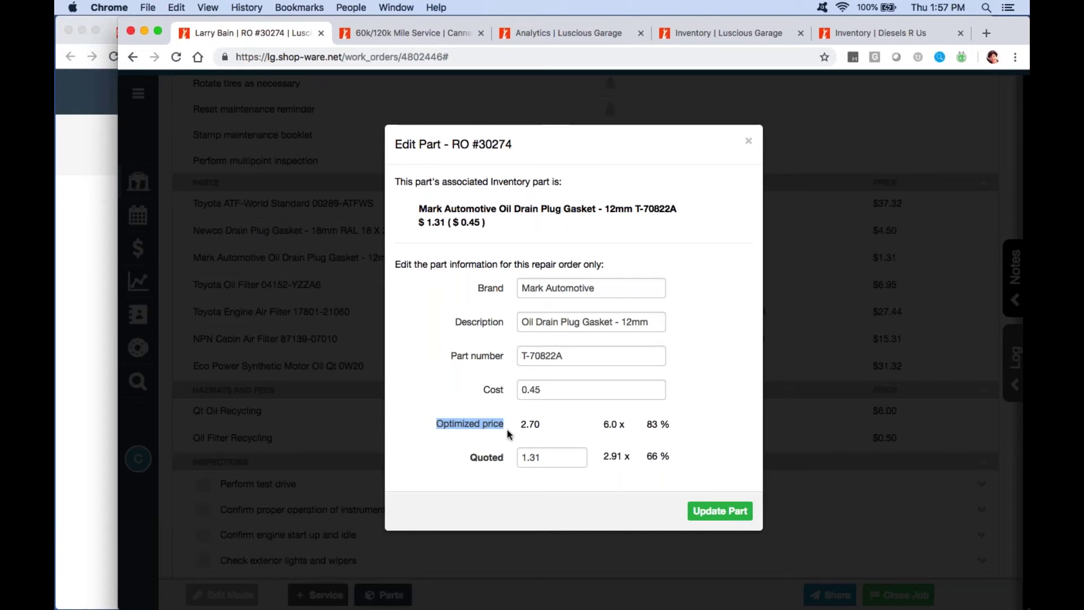
left_click(468, 438)
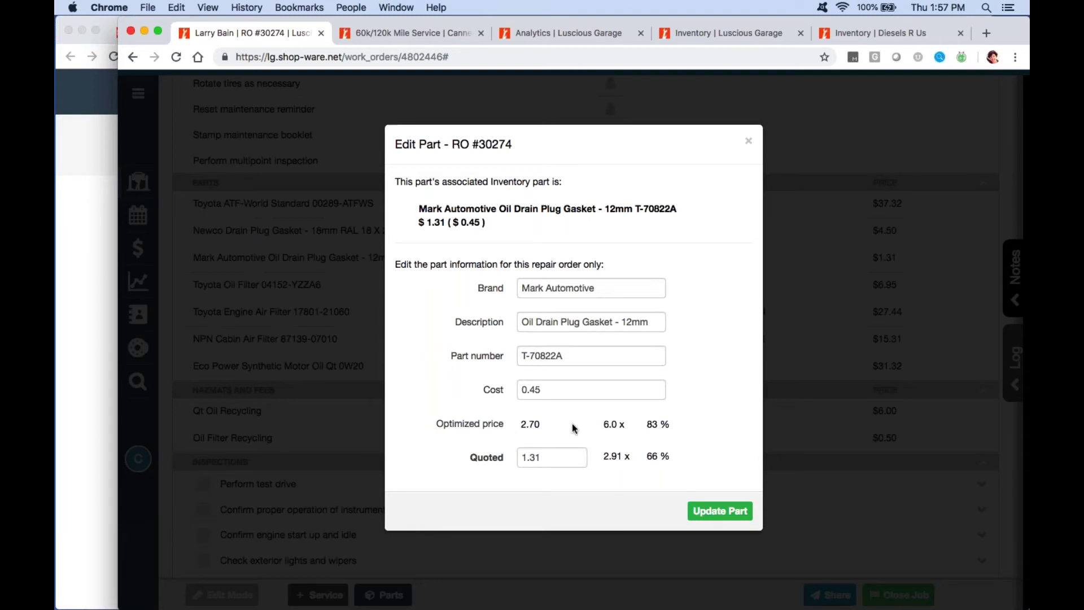
double_click(522, 423)
left_click(581, 432)
left_click(858, 159)
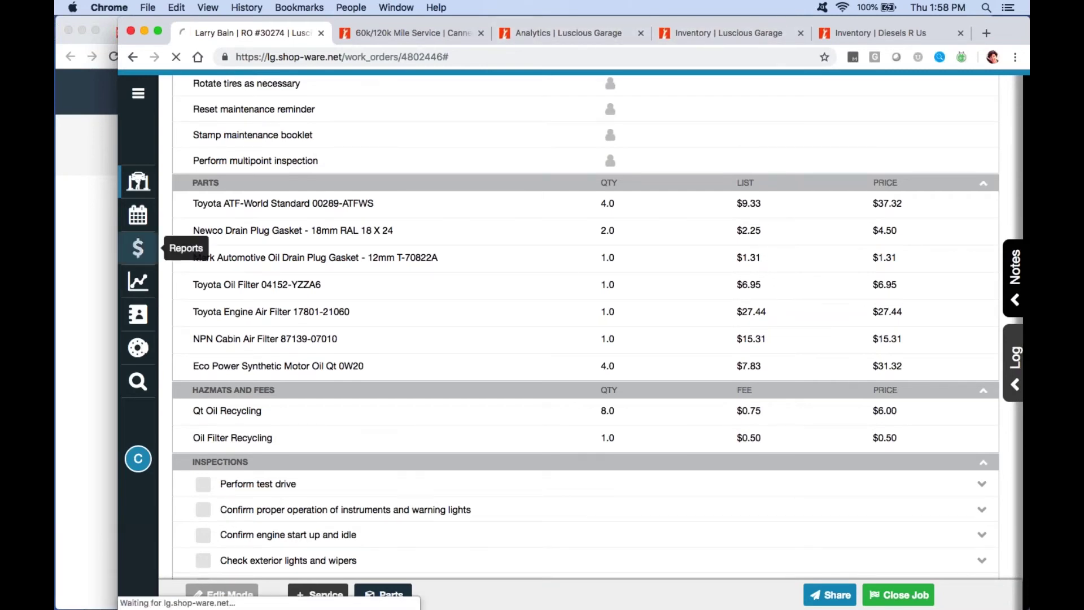
Open the invoices report for last month, look over its export options including Parts Details, and dismiss them without exporting.
left_click(138, 248)
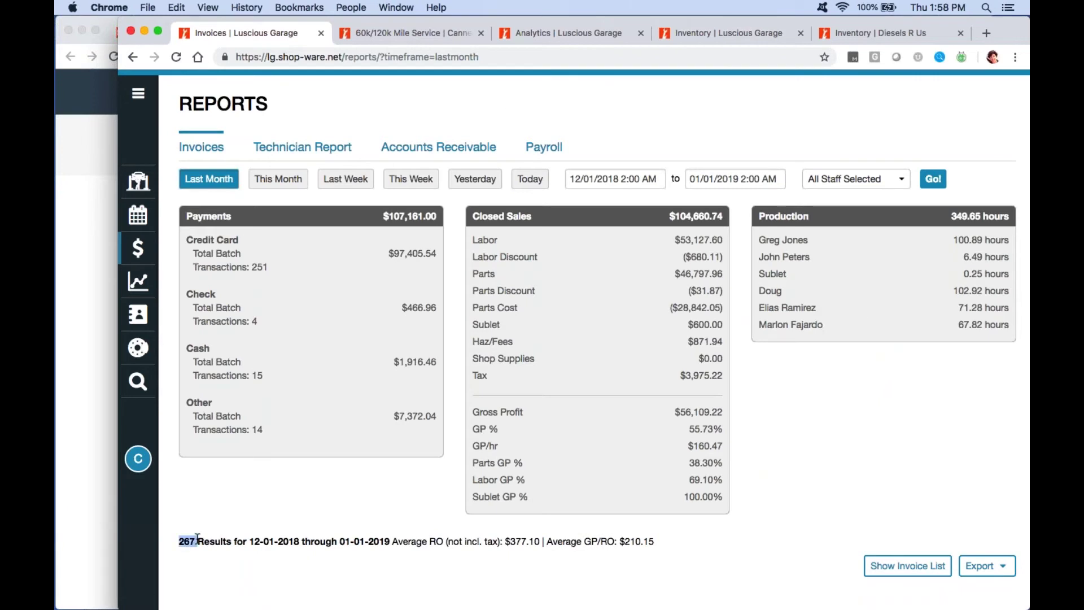
scroll(987, 559, "down", 1)
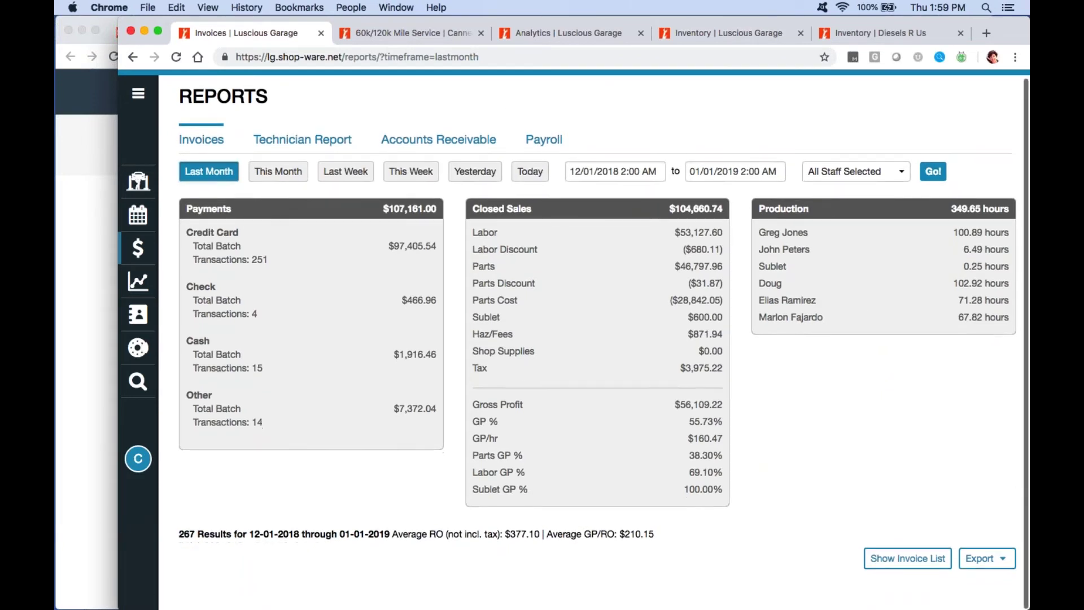
left_click(987, 564)
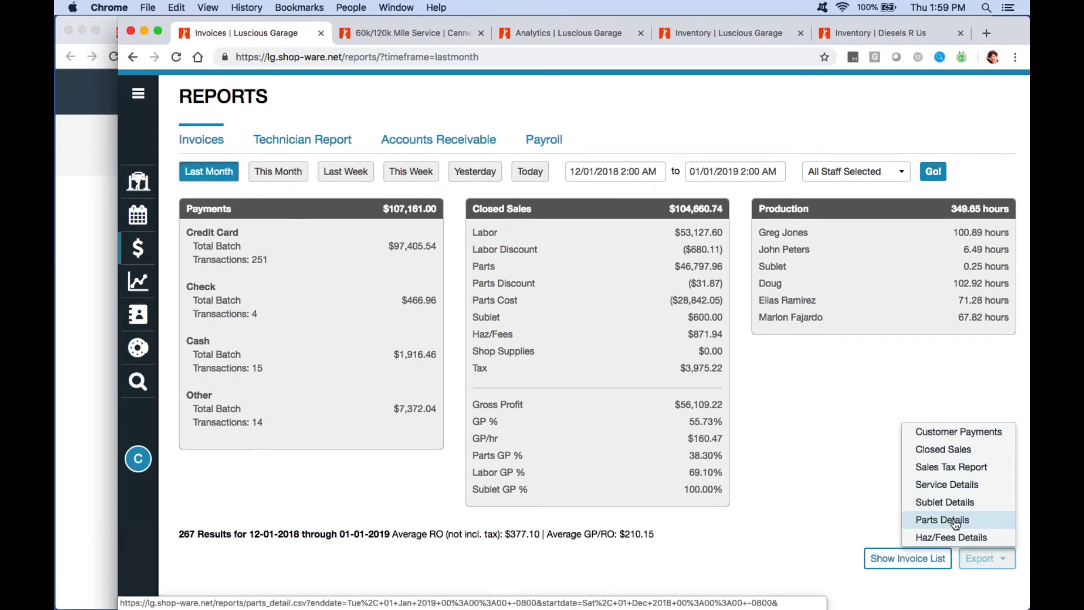
left_click(780, 403)
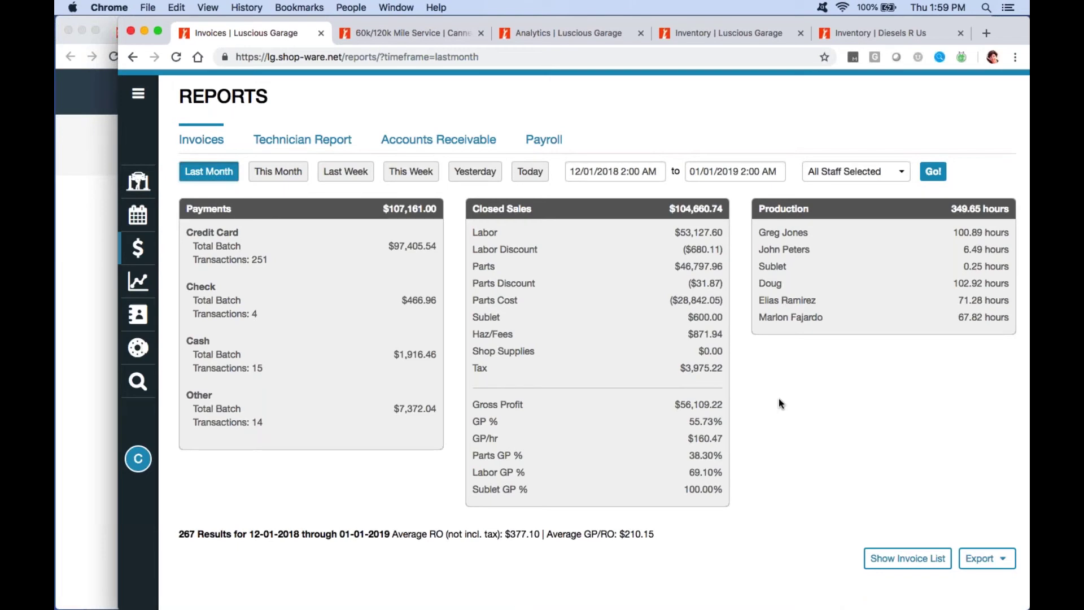
Run the invoices report with the start date set to 07/01/2018 2:00 AM, and open its export options.
left_click(579, 170)
key("super+a")
type("07/01/2018 2:00 AM")
key("Return")
left_click(926, 173)
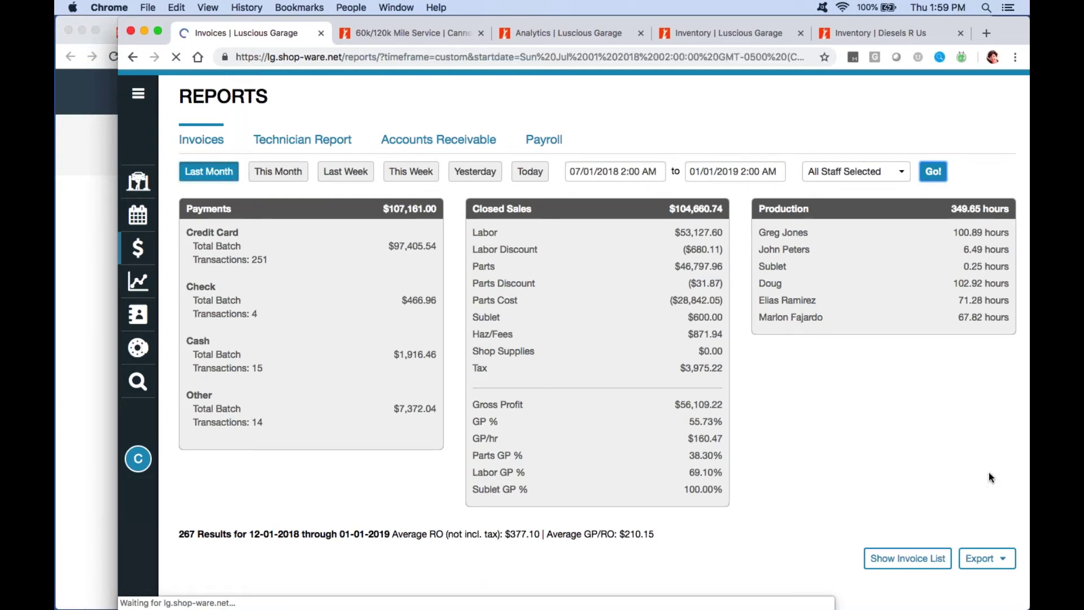
left_click(975, 559)
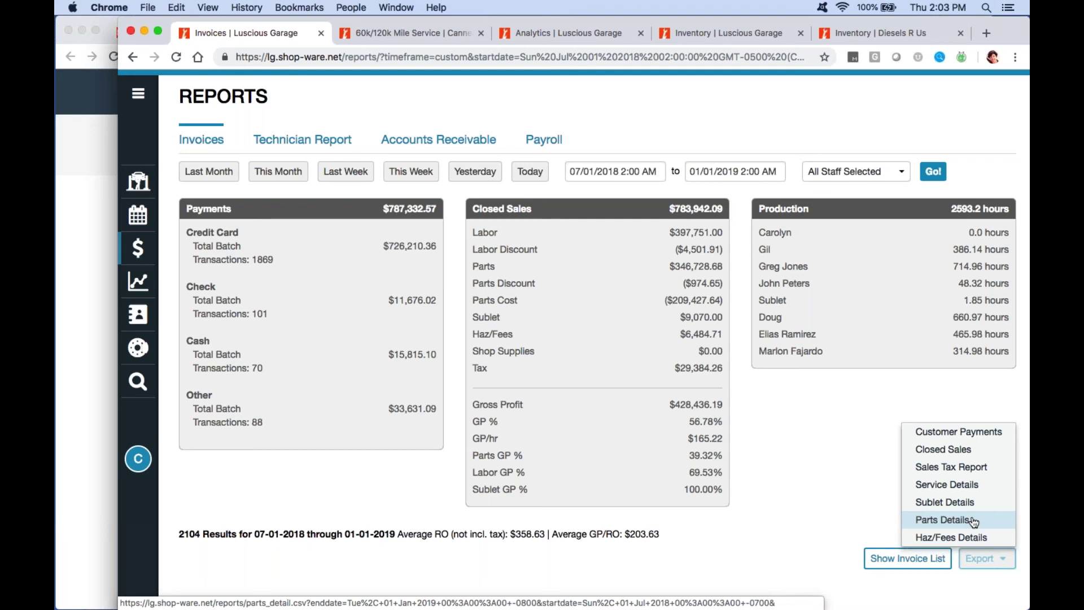
mouse_move(858, 592)
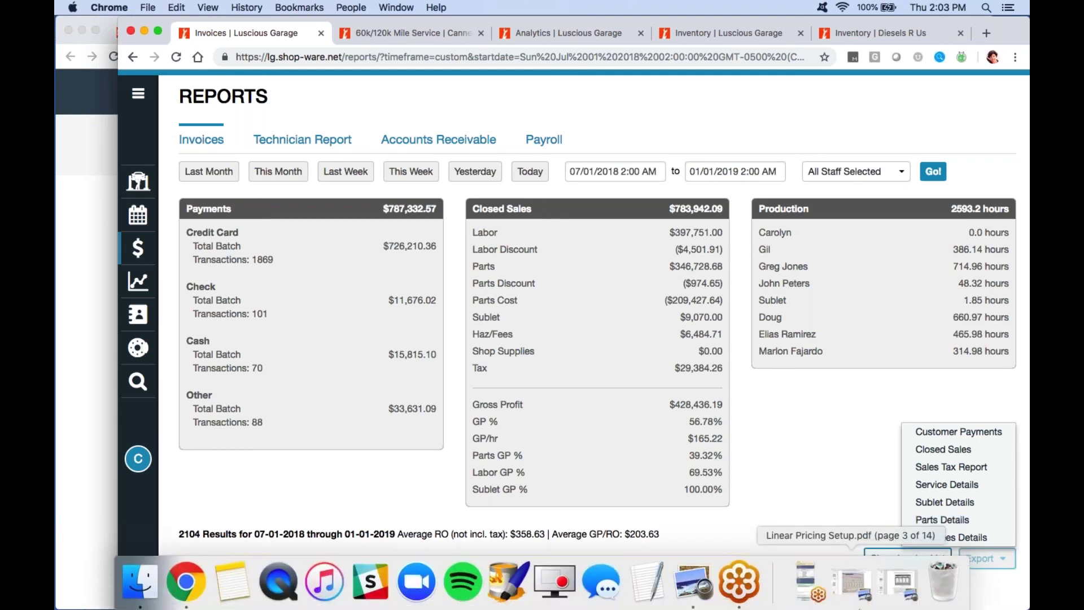